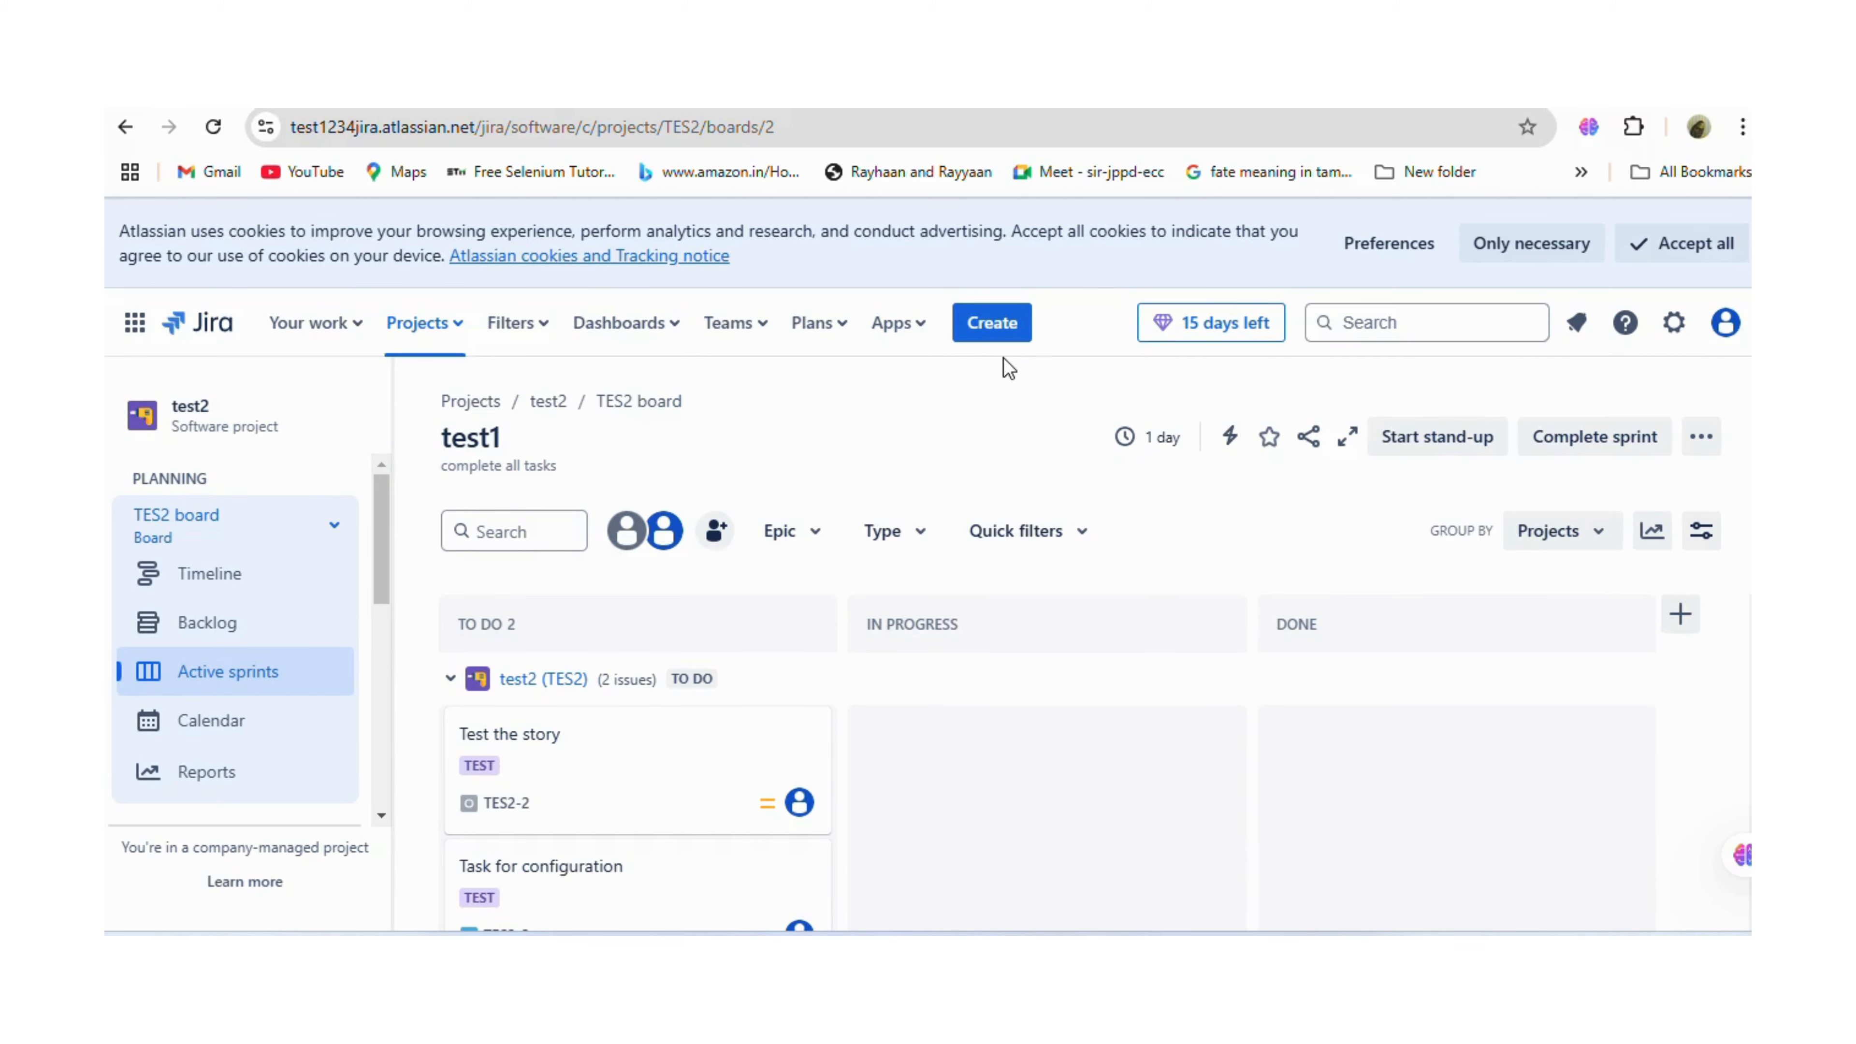
# Start creating a new issue in the test2 project and choose Story as its issue type.
pyautogui.click(1003, 326)
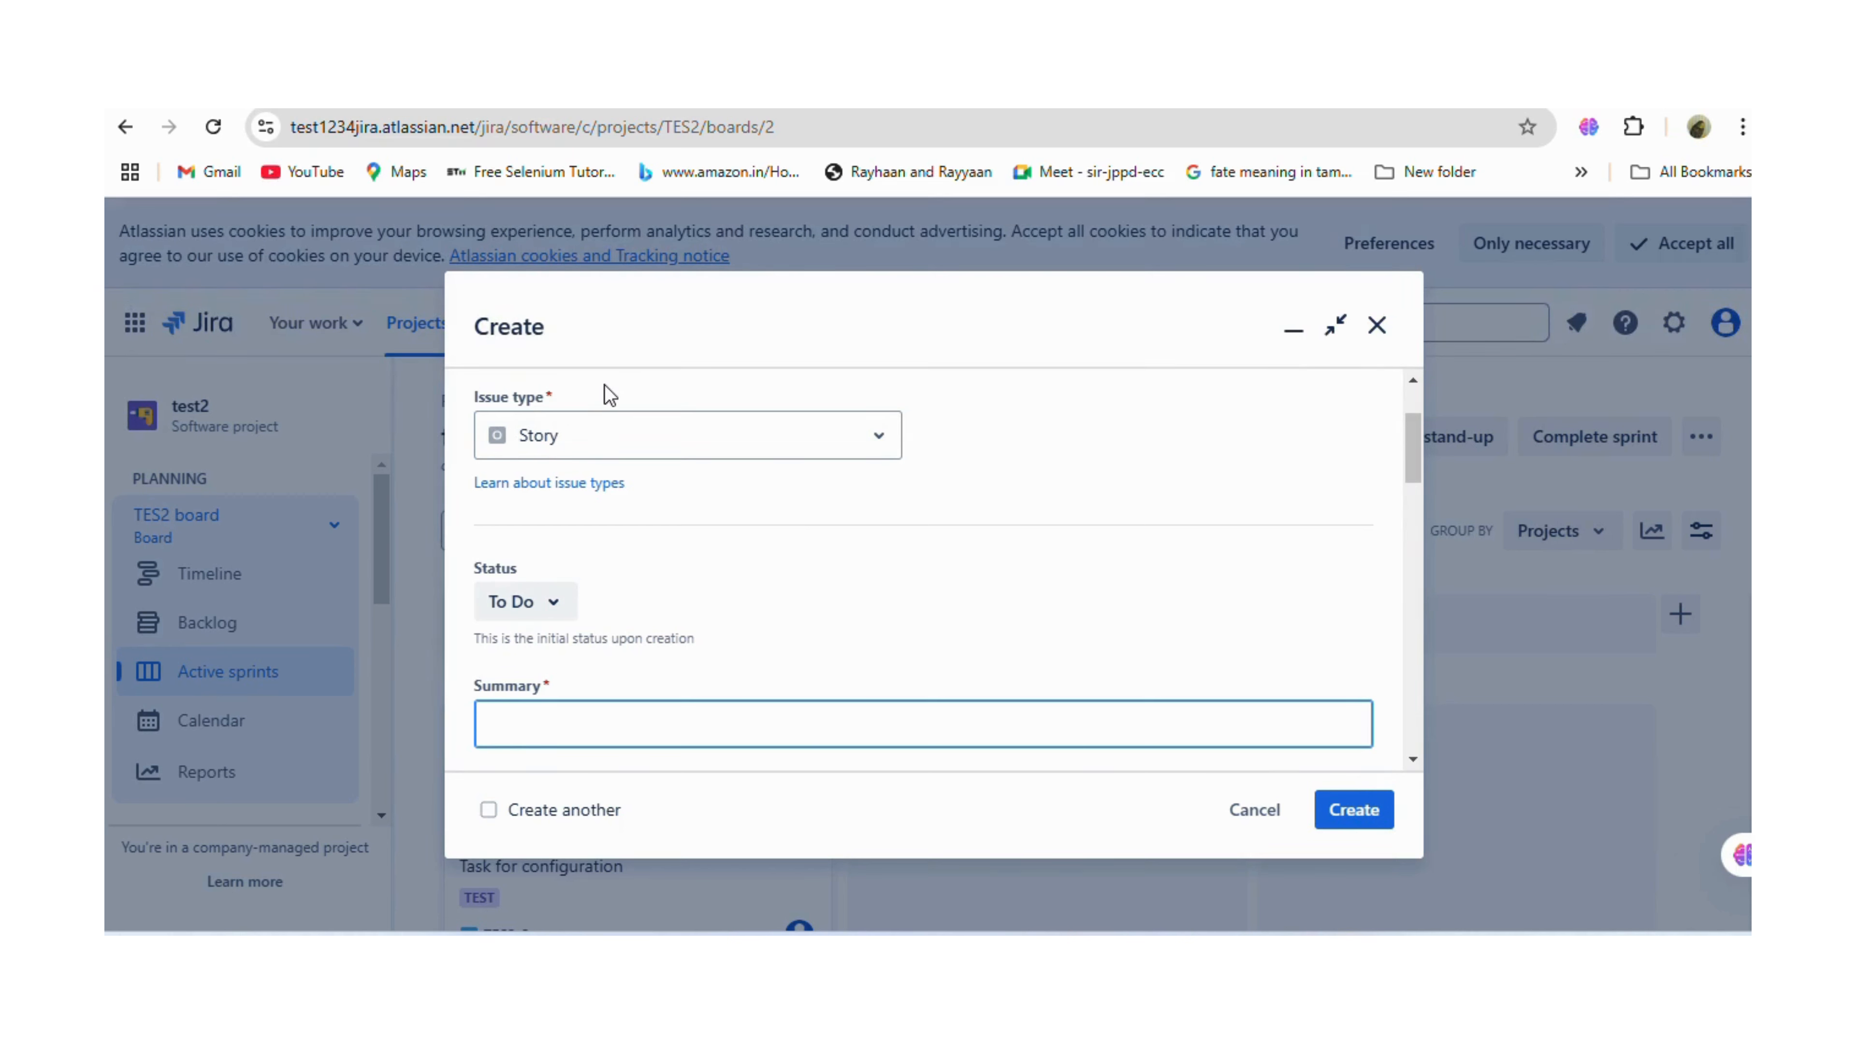
pyautogui.click(755, 453)
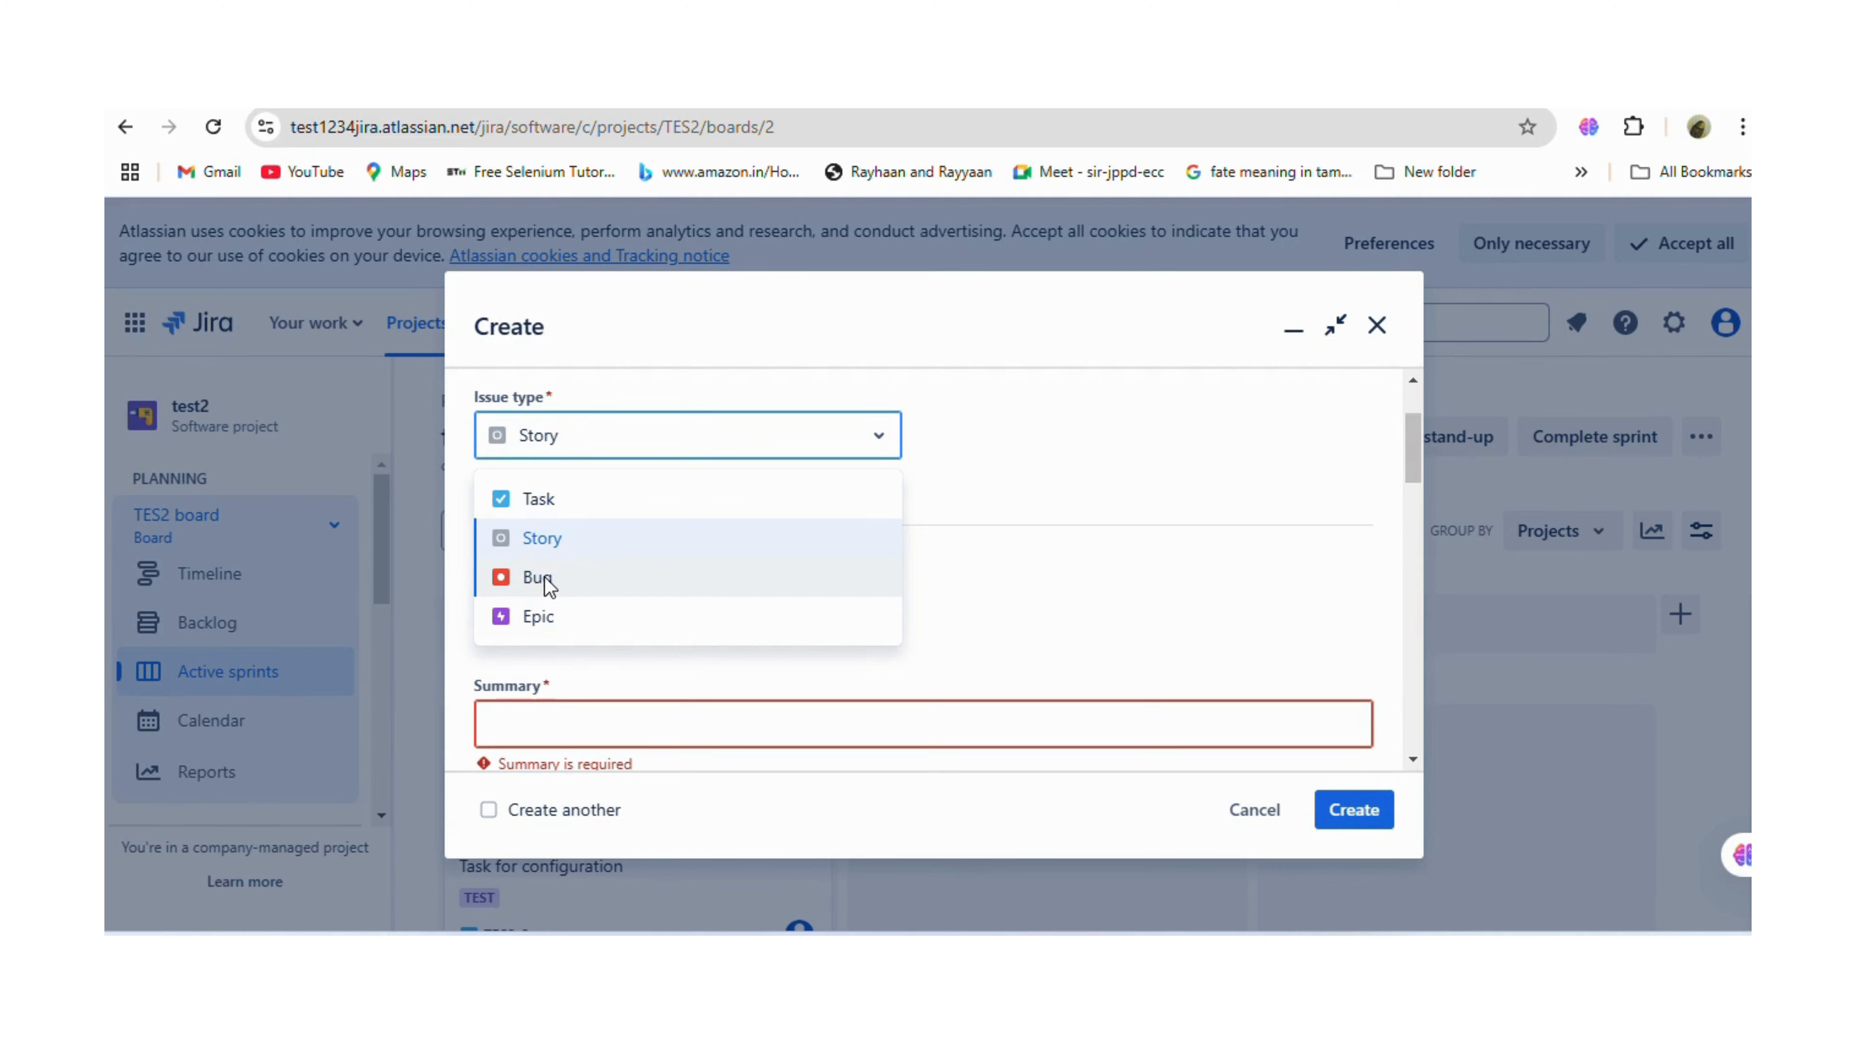
pyautogui.click(546, 584)
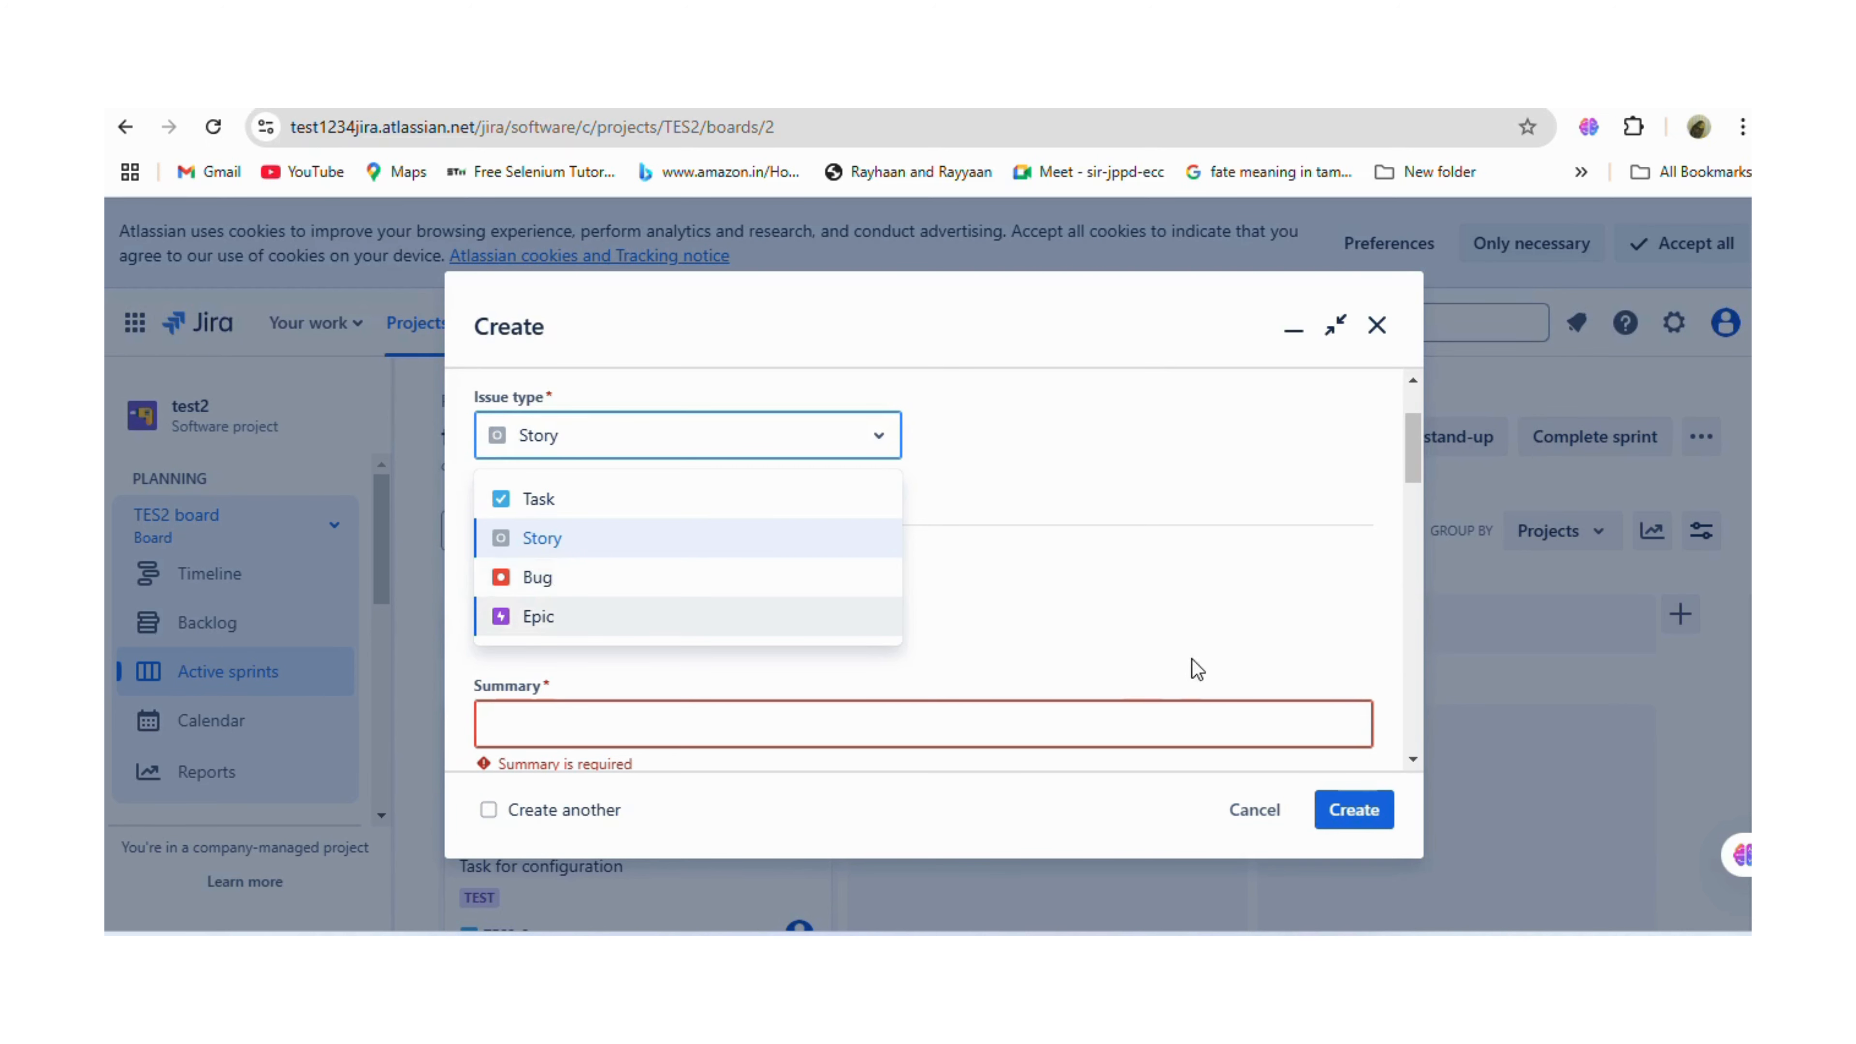
pyautogui.click(1138, 585)
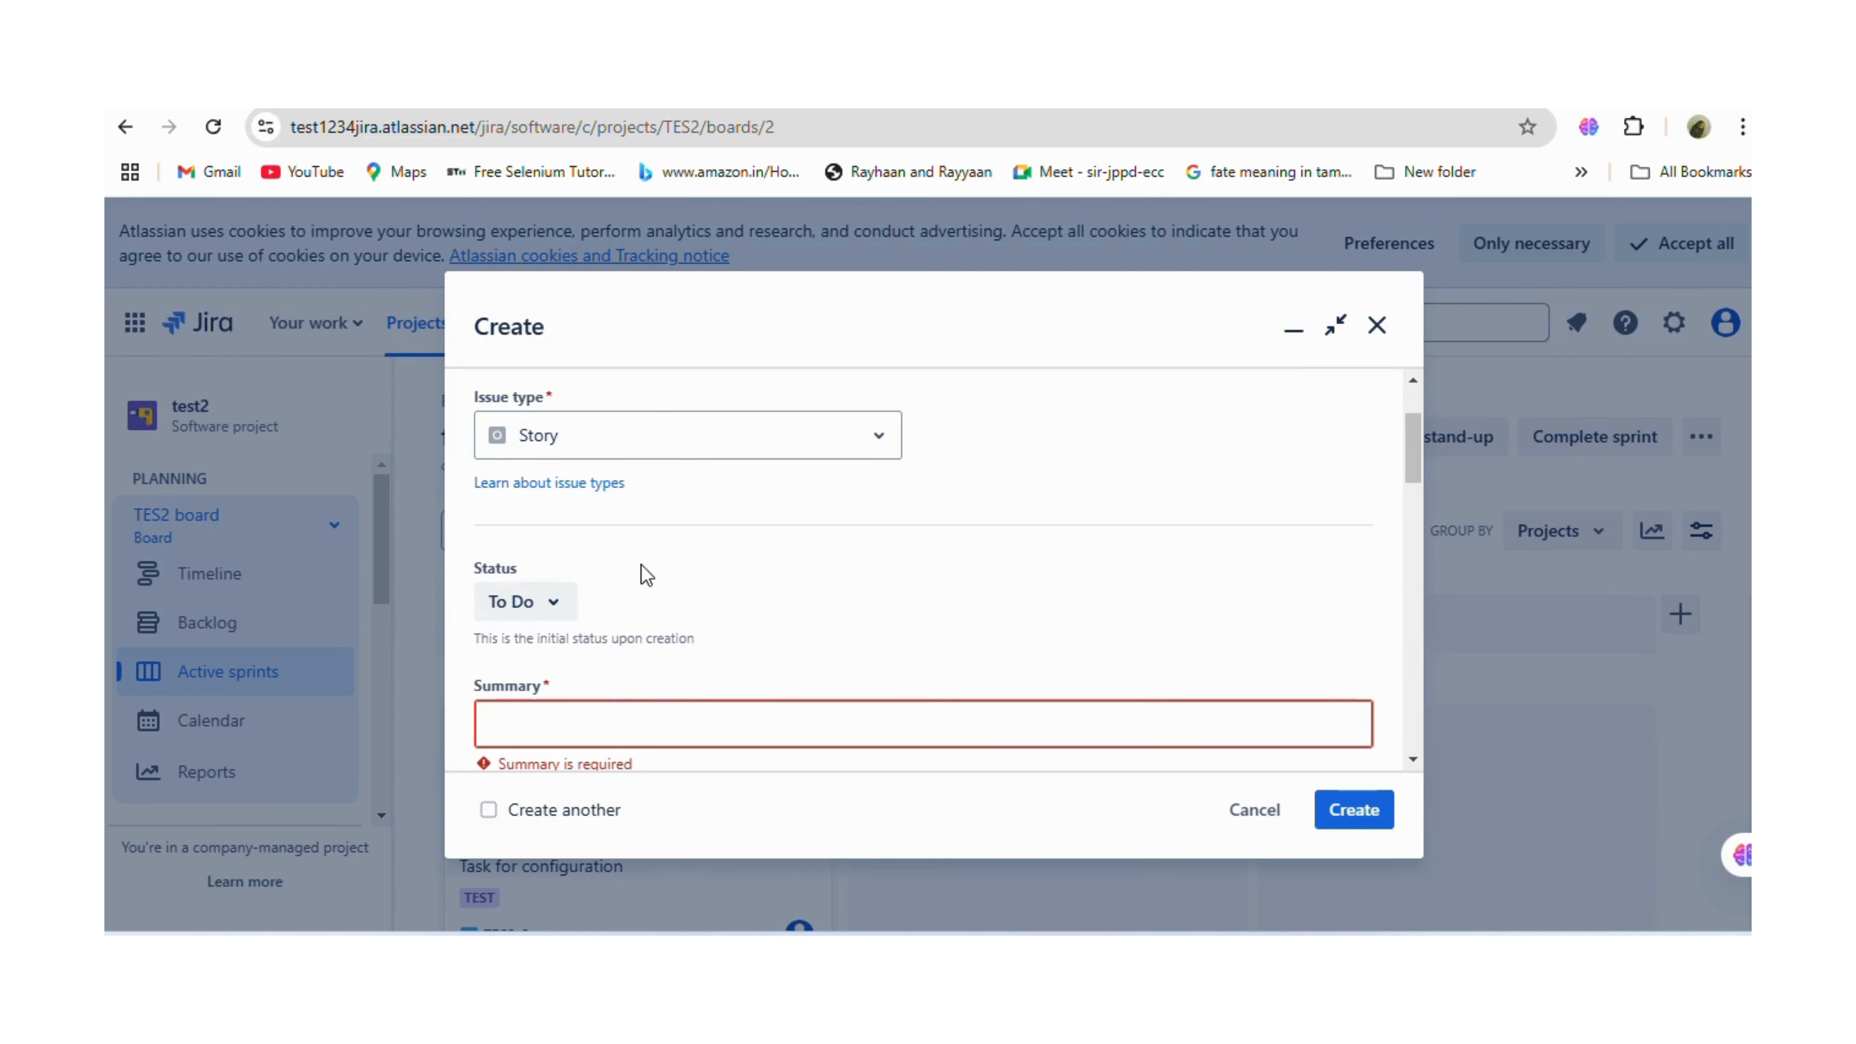
pyautogui.click(573, 436)
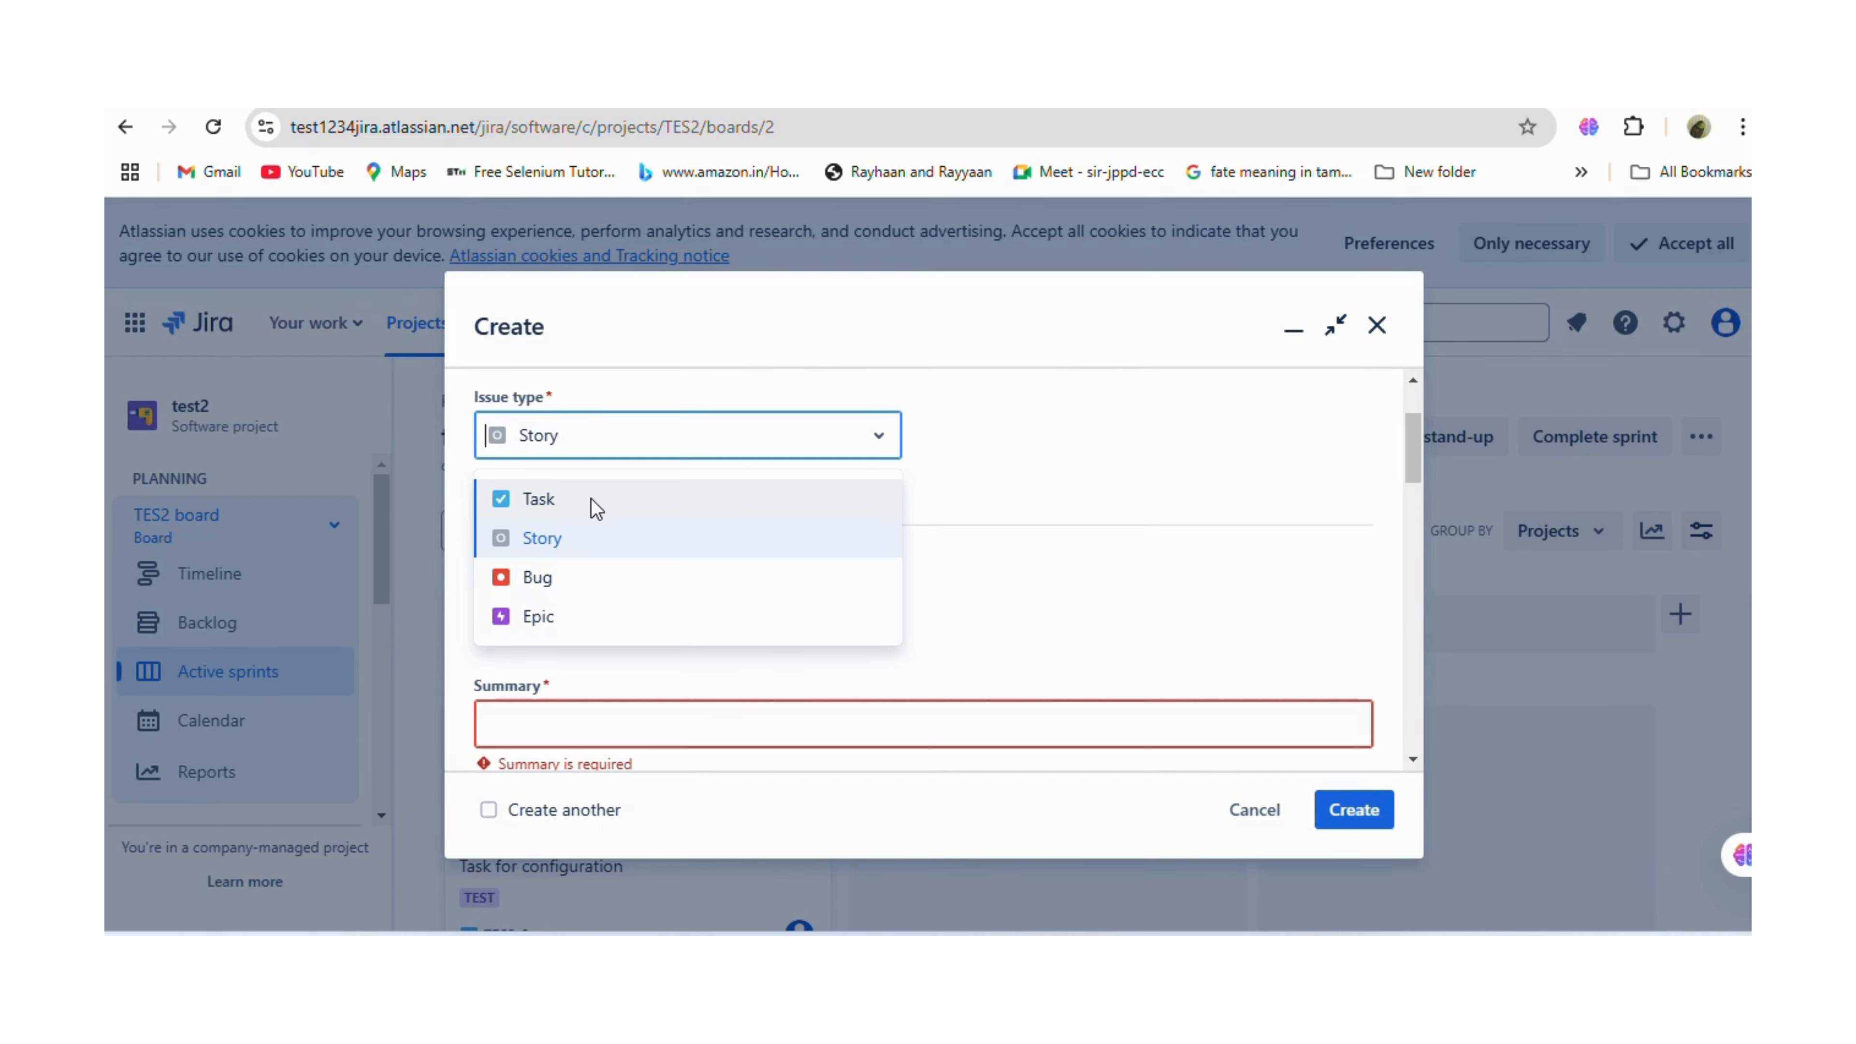
pyautogui.click(1067, 620)
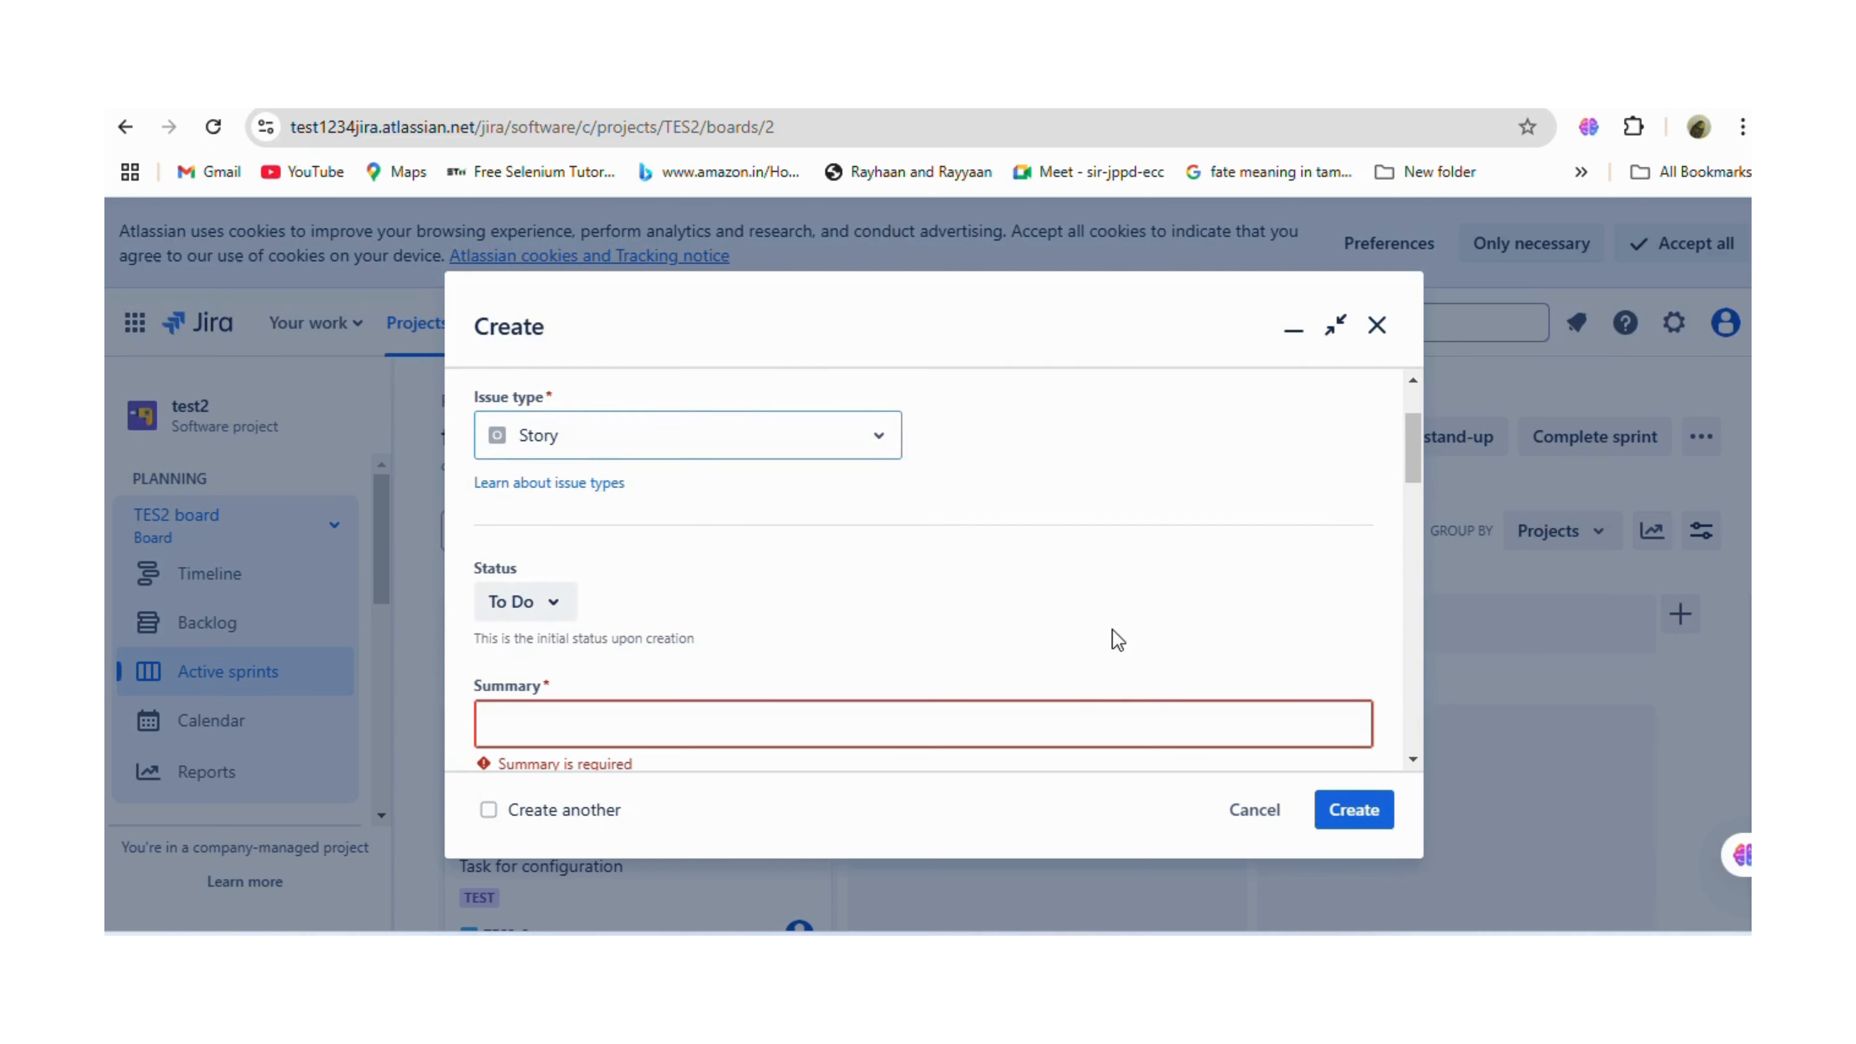
pyautogui.click(527, 604)
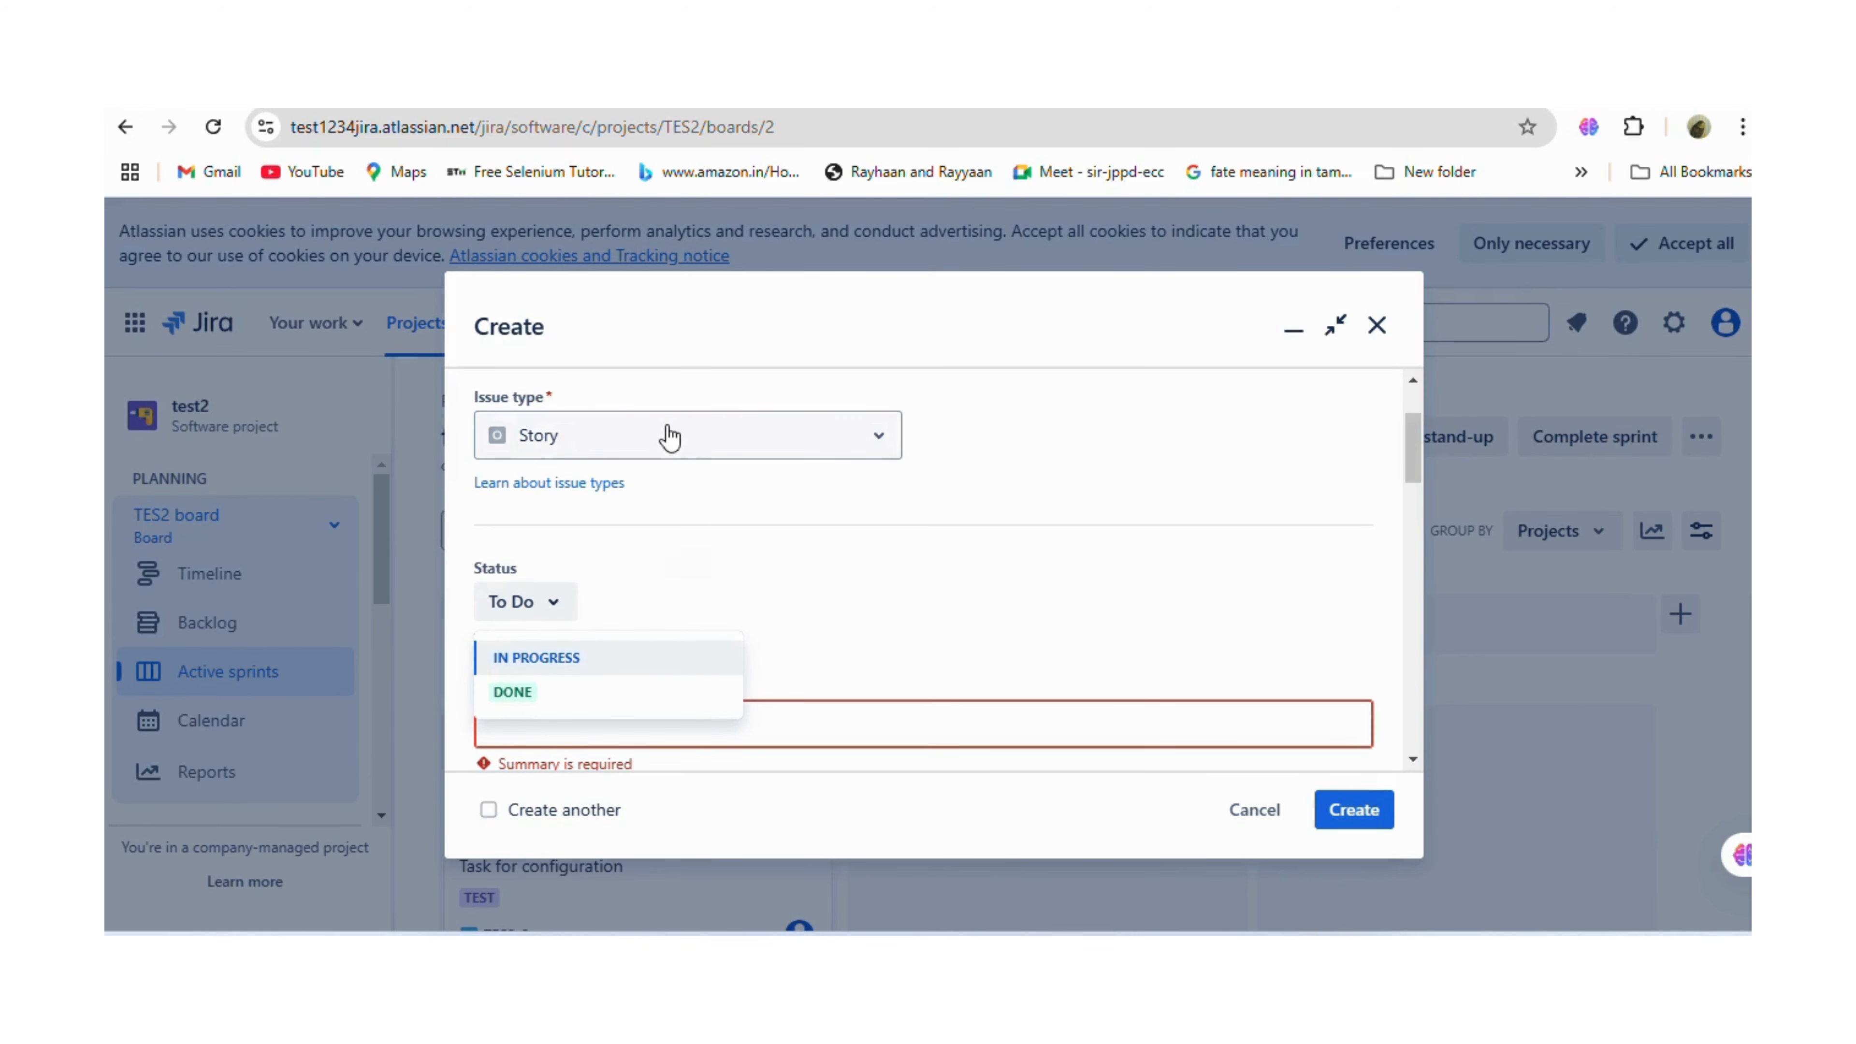
pyautogui.click(705, 446)
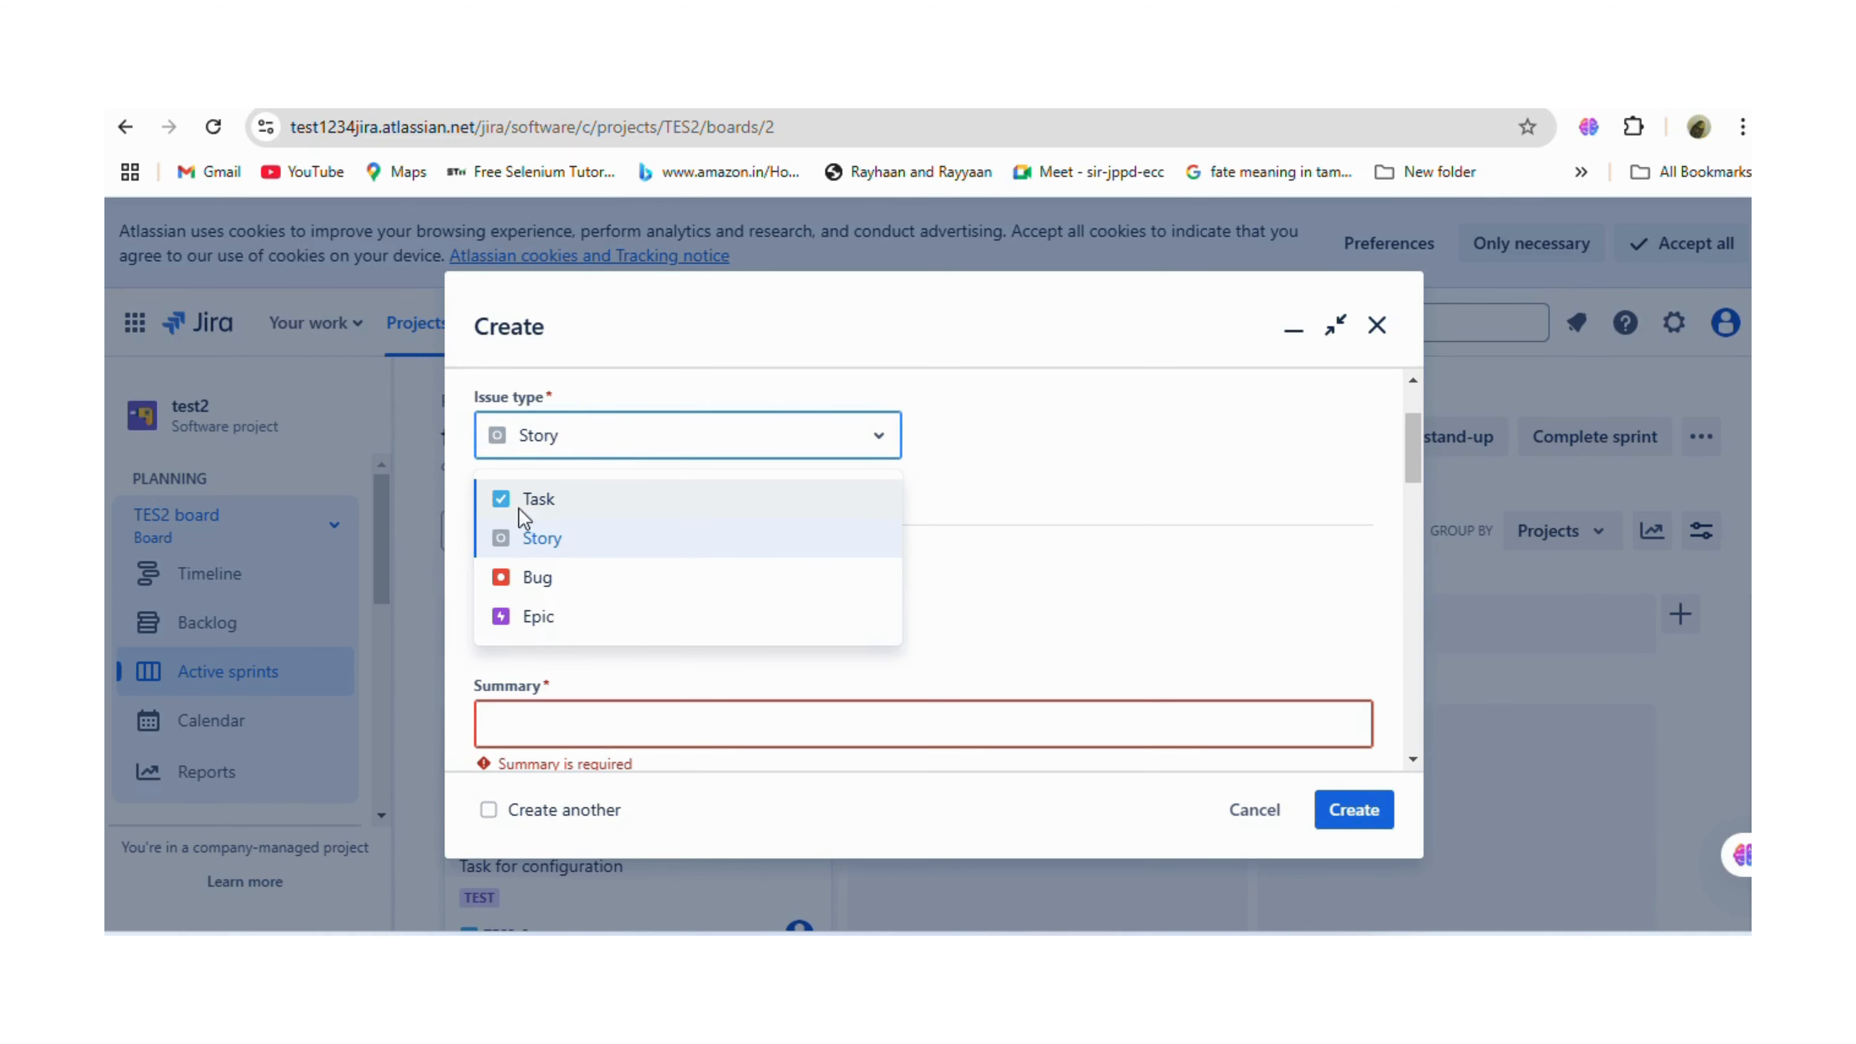
pyautogui.click(538, 542)
# Examine the status options offered for the new story without changing its initial status.
pyautogui.click(552, 607)
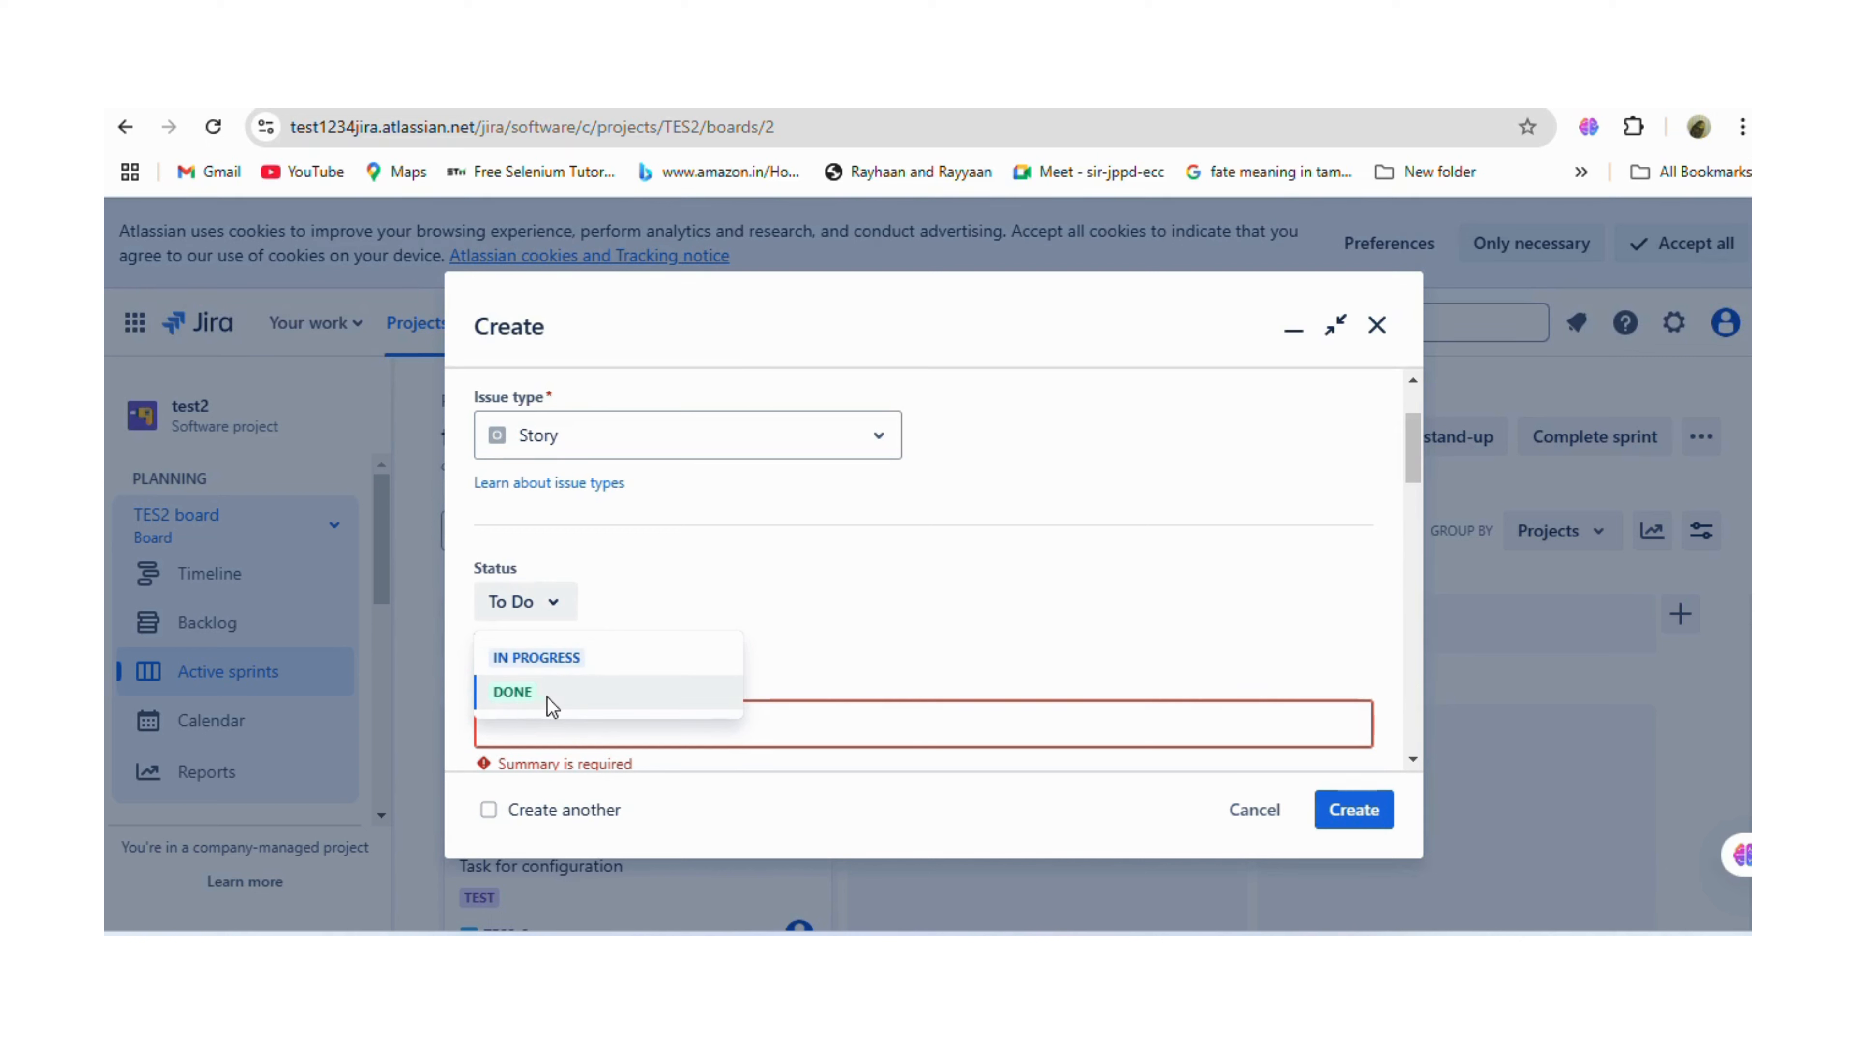
pyautogui.click(881, 563)
pyautogui.click(553, 614)
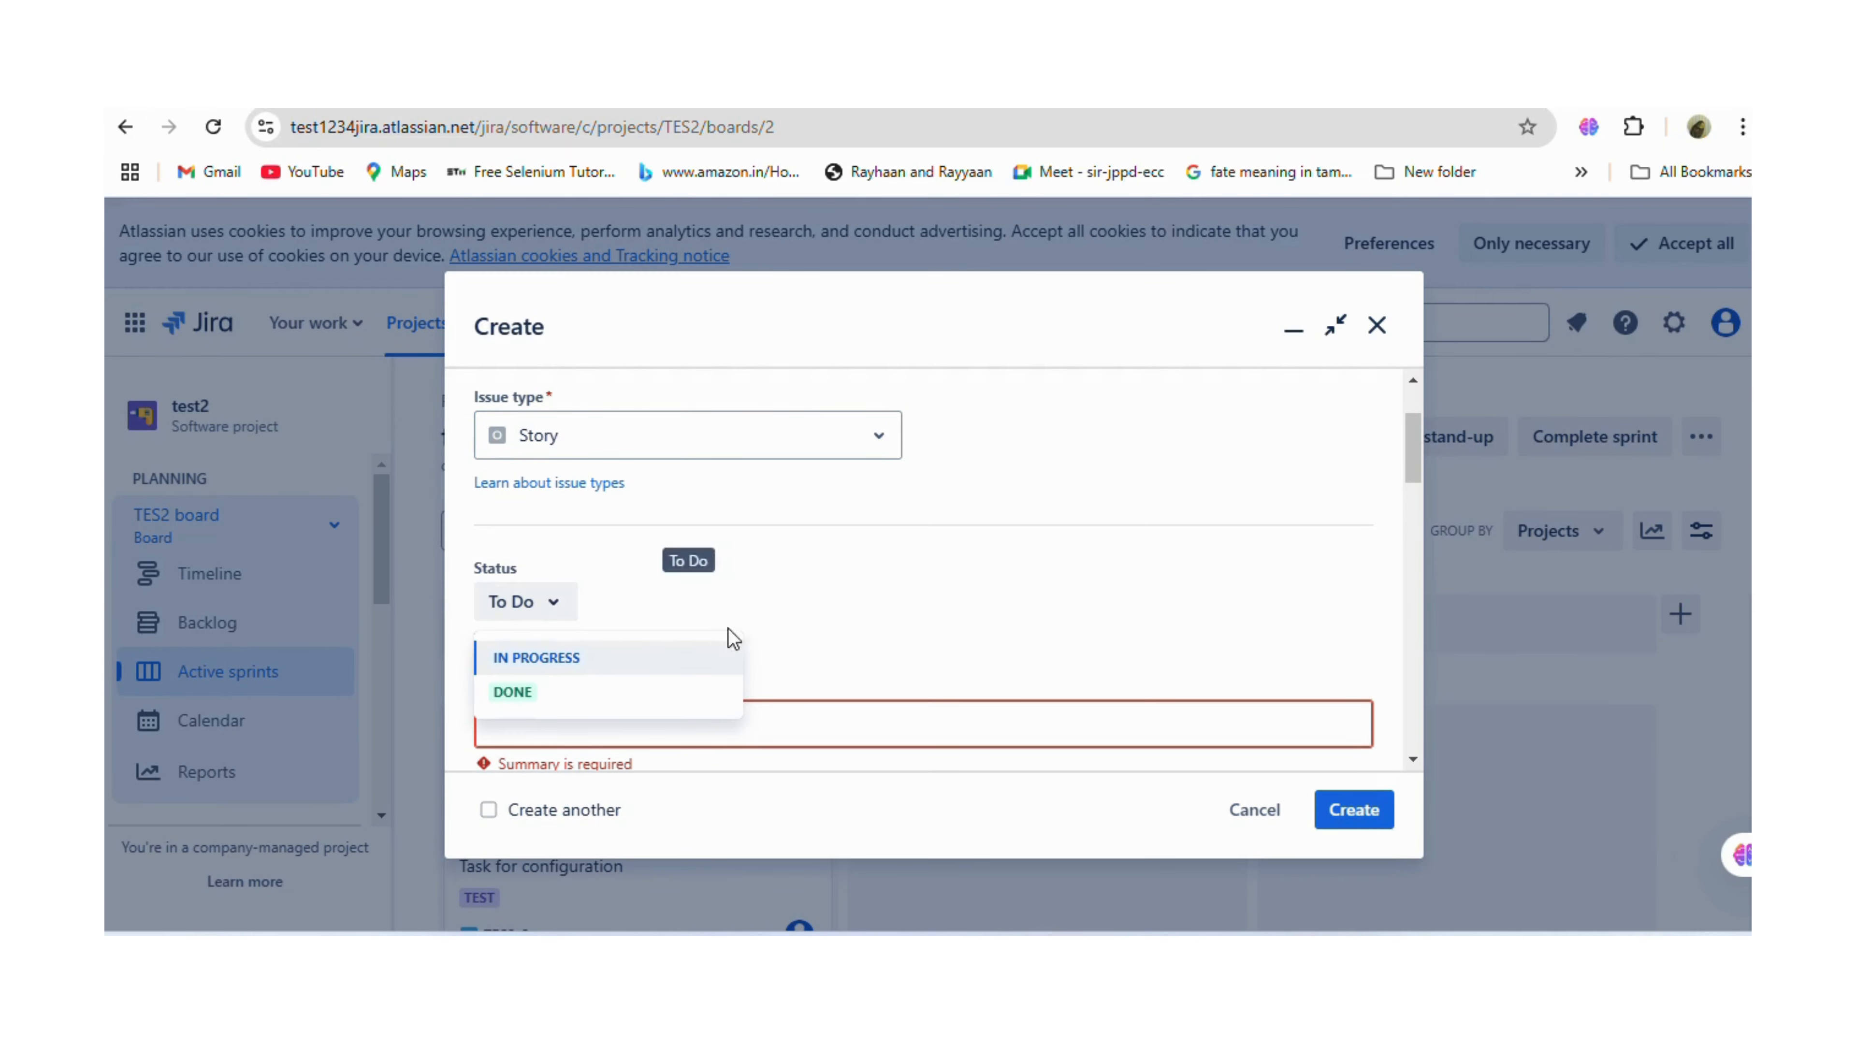
pyautogui.click(811, 632)
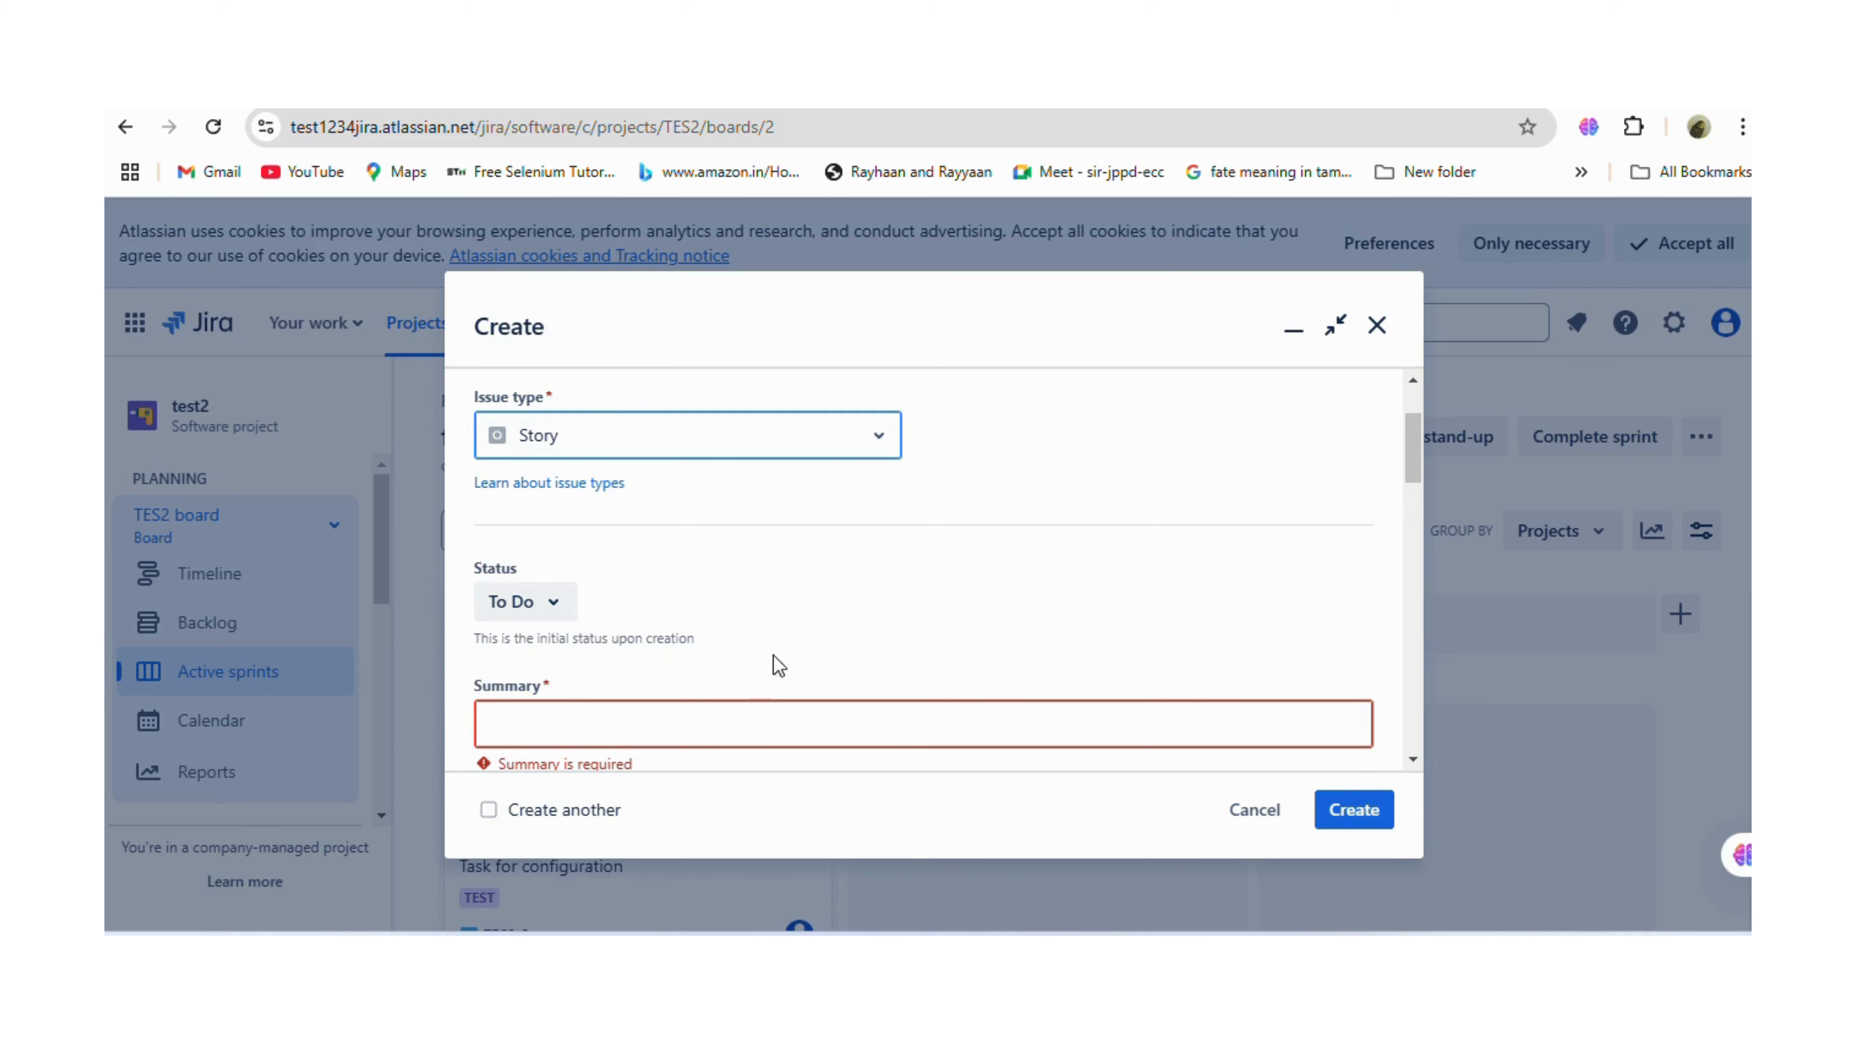
pyautogui.click(532, 613)
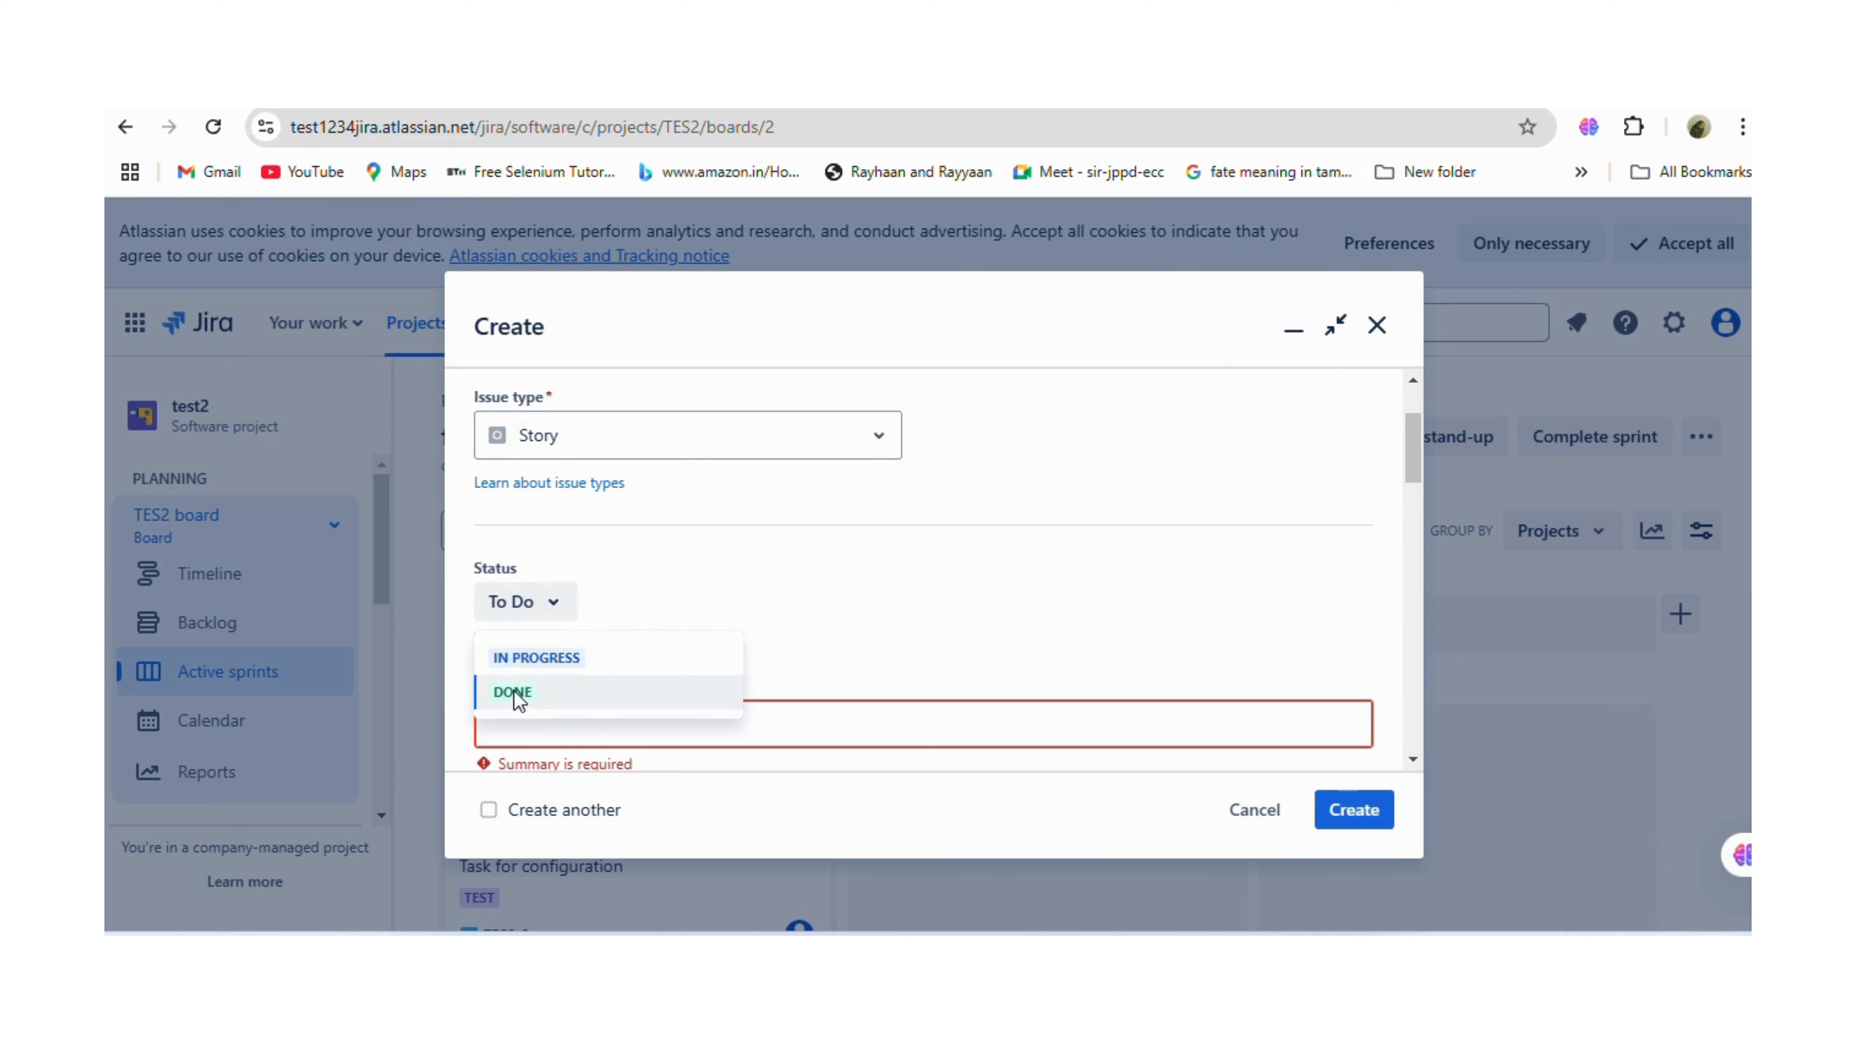
pyautogui.click(861, 619)
pyautogui.click(545, 603)
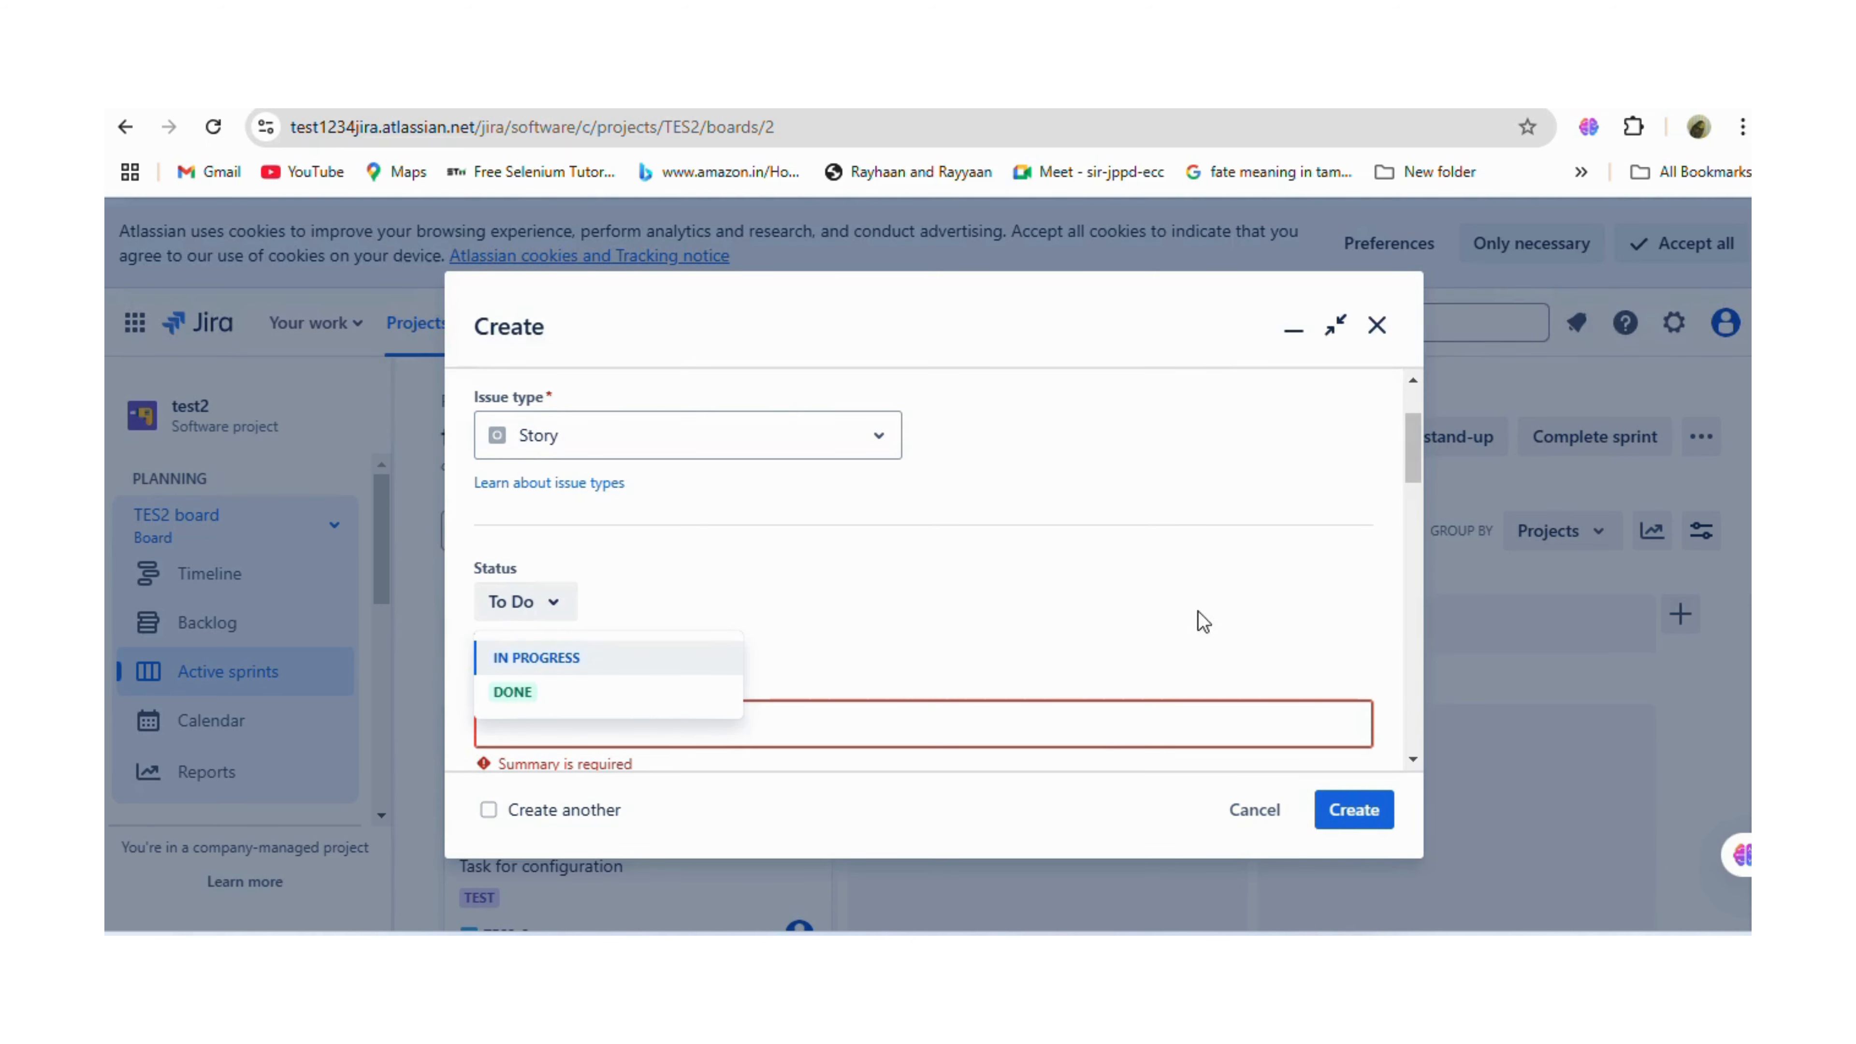
pyautogui.click(1047, 597)
# Enter "credit payment" as the new story's summary.
pyautogui.scroll(-3, 1046, 597)
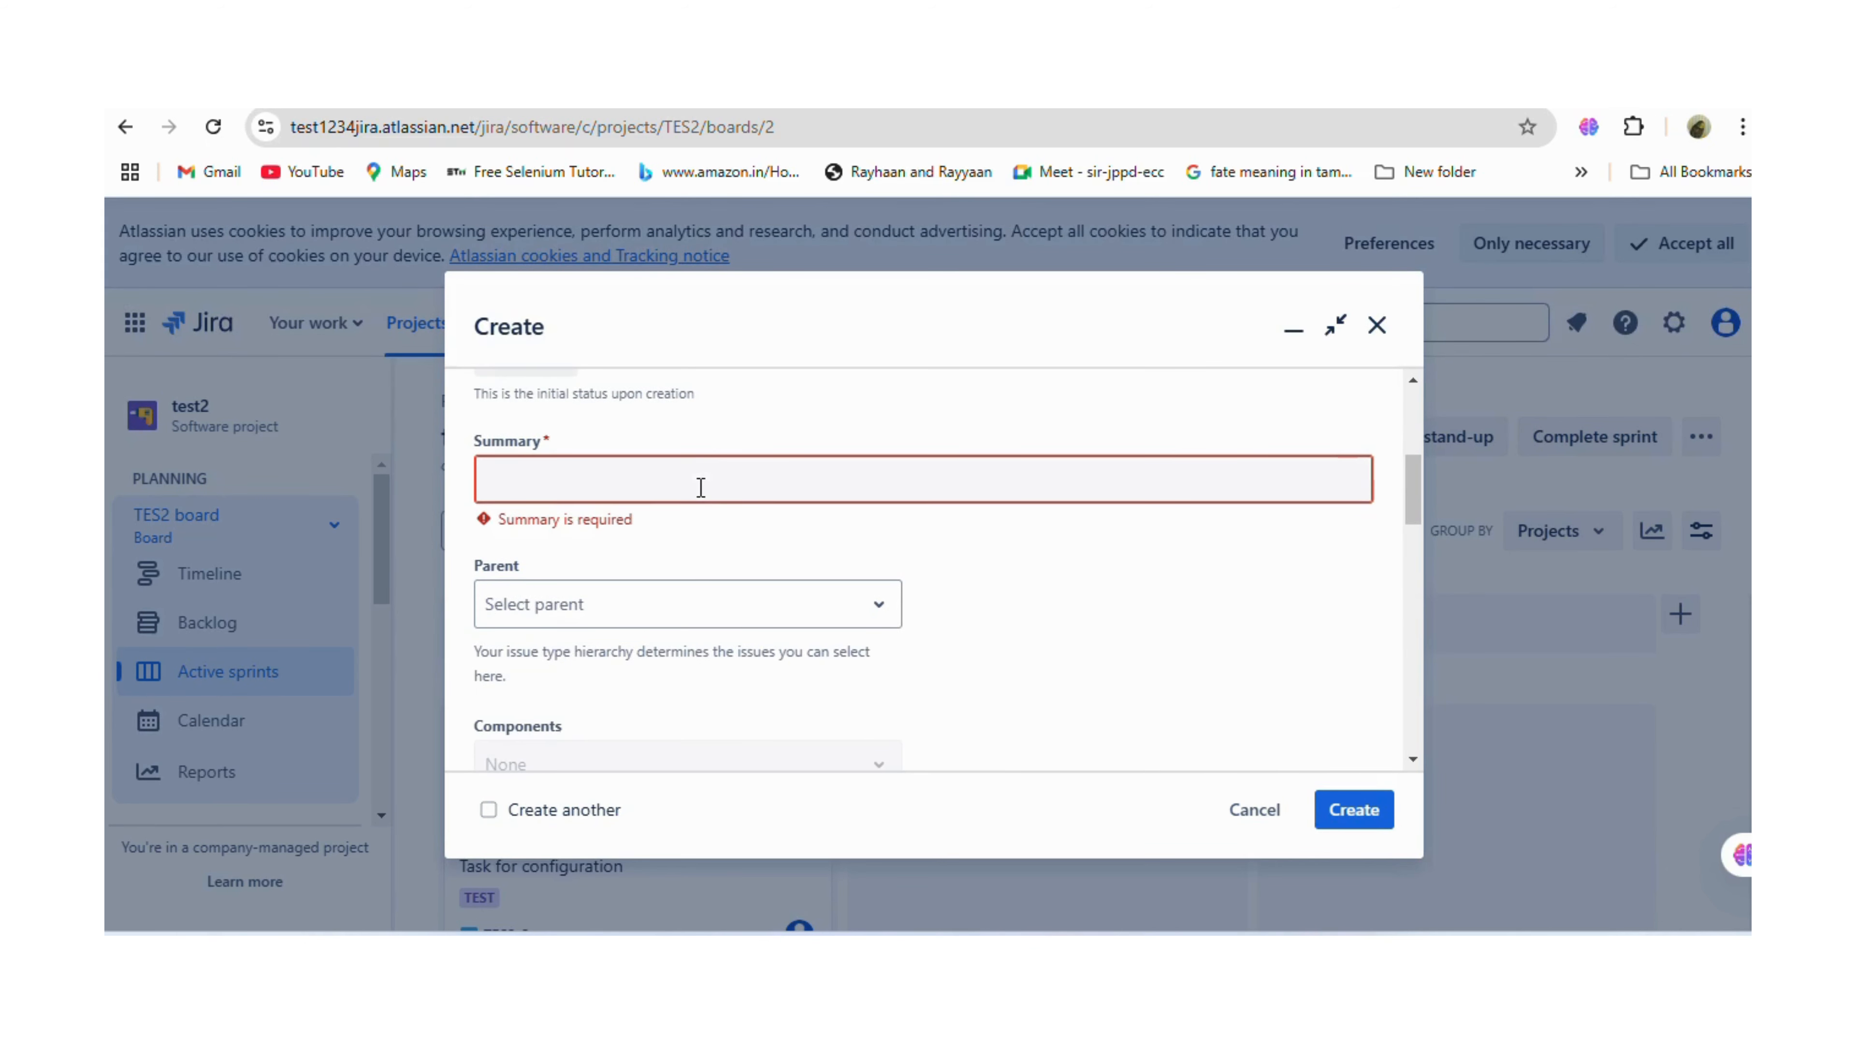
pyautogui.click(610, 482)
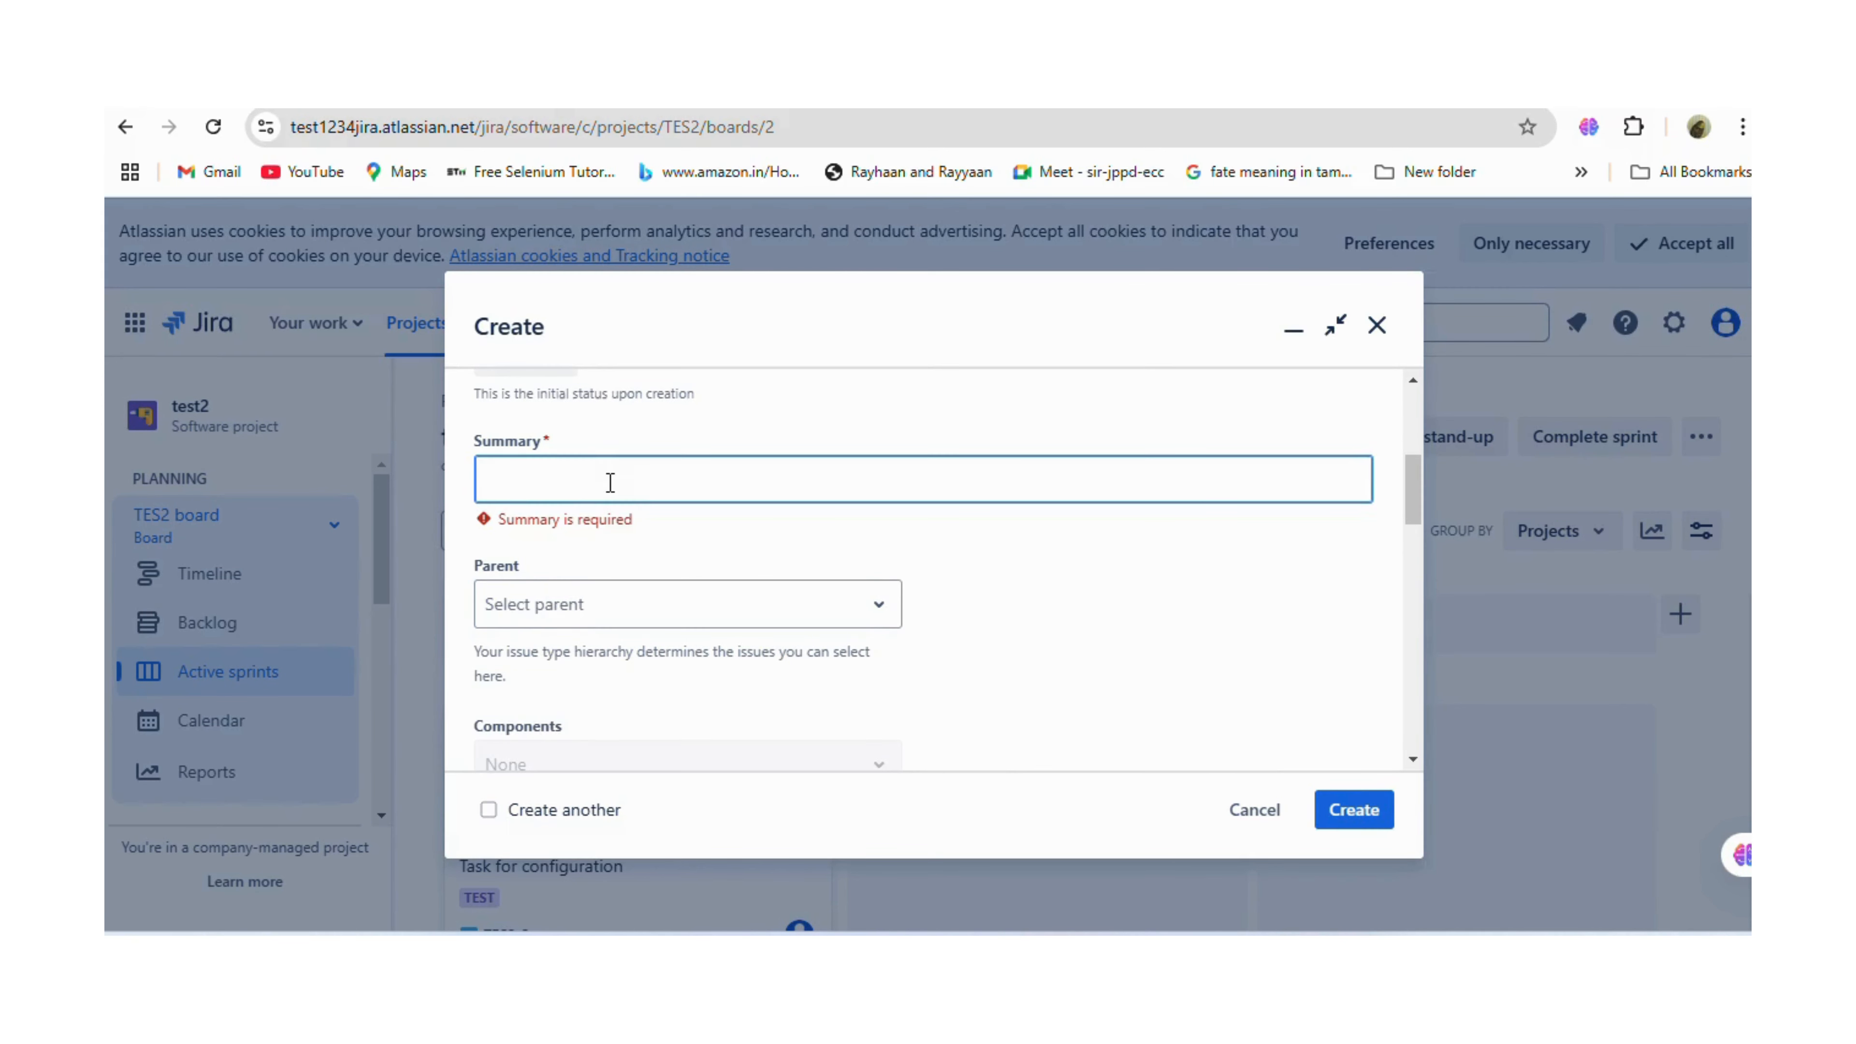
pyautogui.write('ta')
pyautogui.press('BackSpace')
pyautogui.press('BackSpace')
pyautogui.write('ce')
pyautogui.press('BackSpace')
pyautogui.write('r')
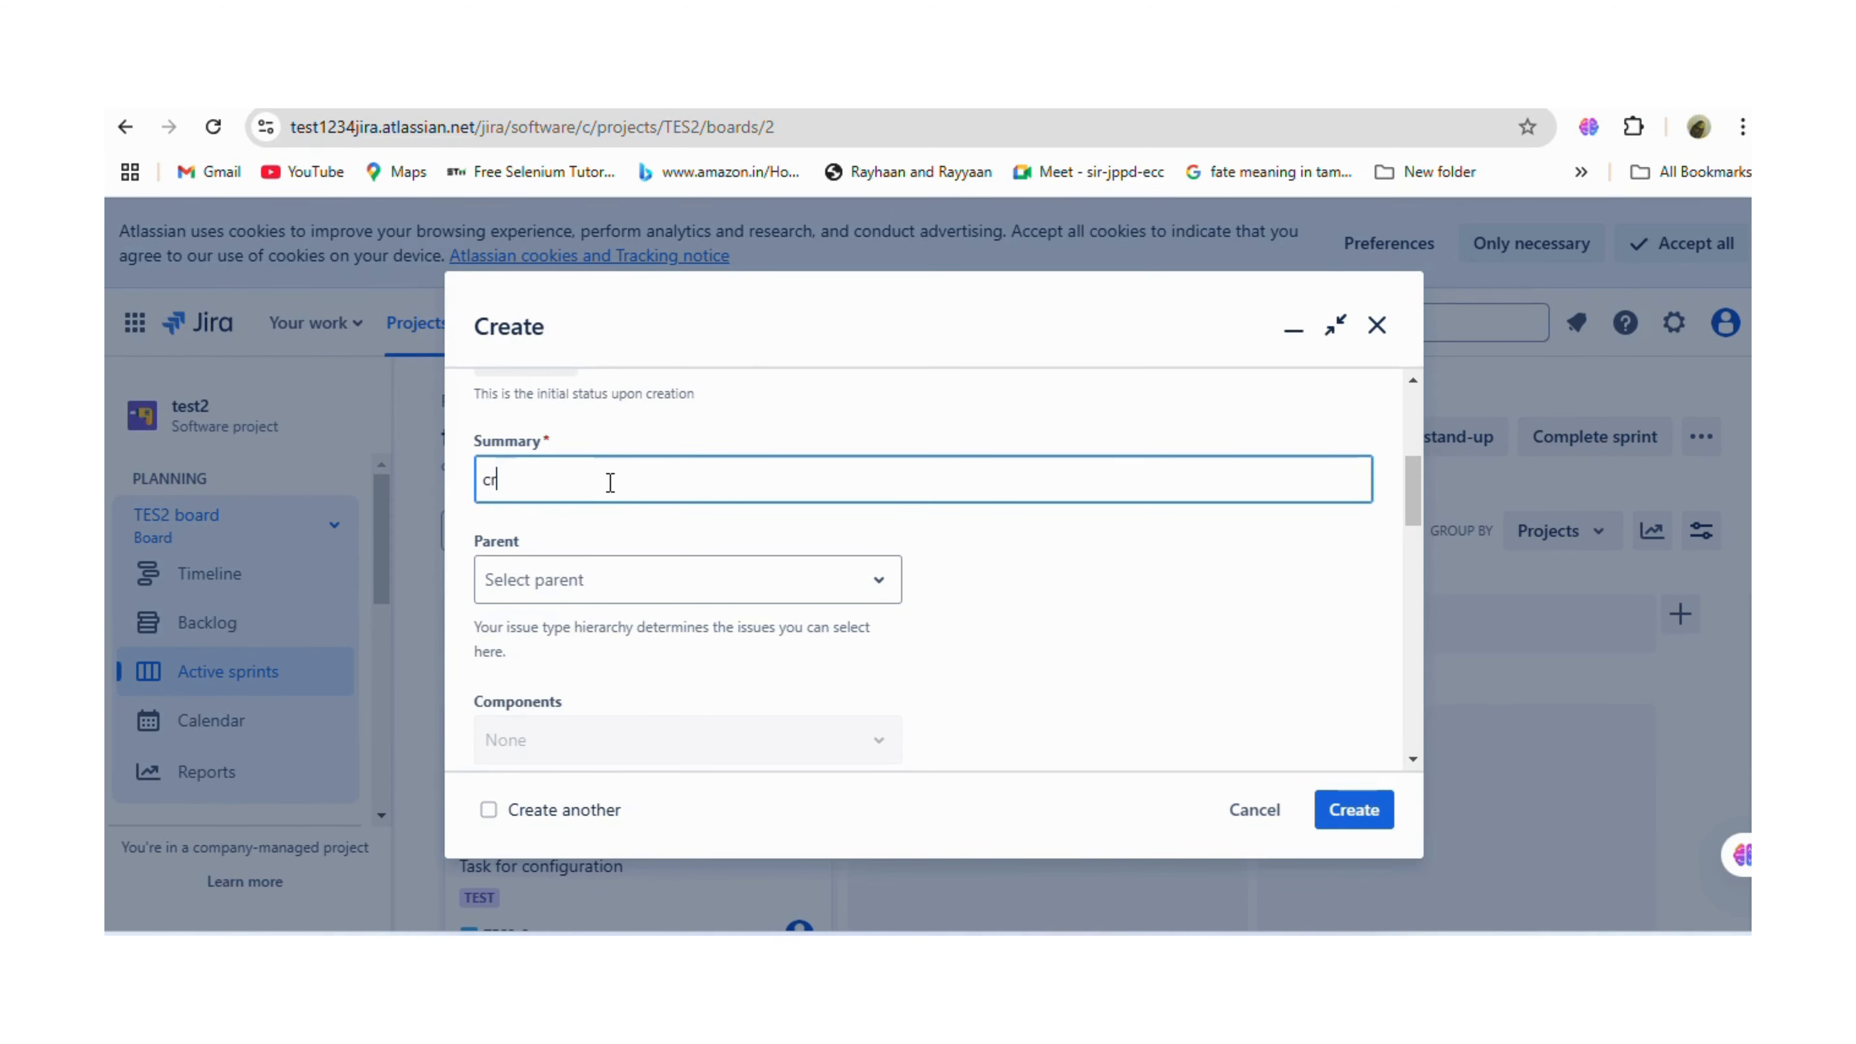
pyautogui.write('edi')
pyautogui.scroll(5, 610, 483)
pyautogui.scroll(-3, 613, 531)
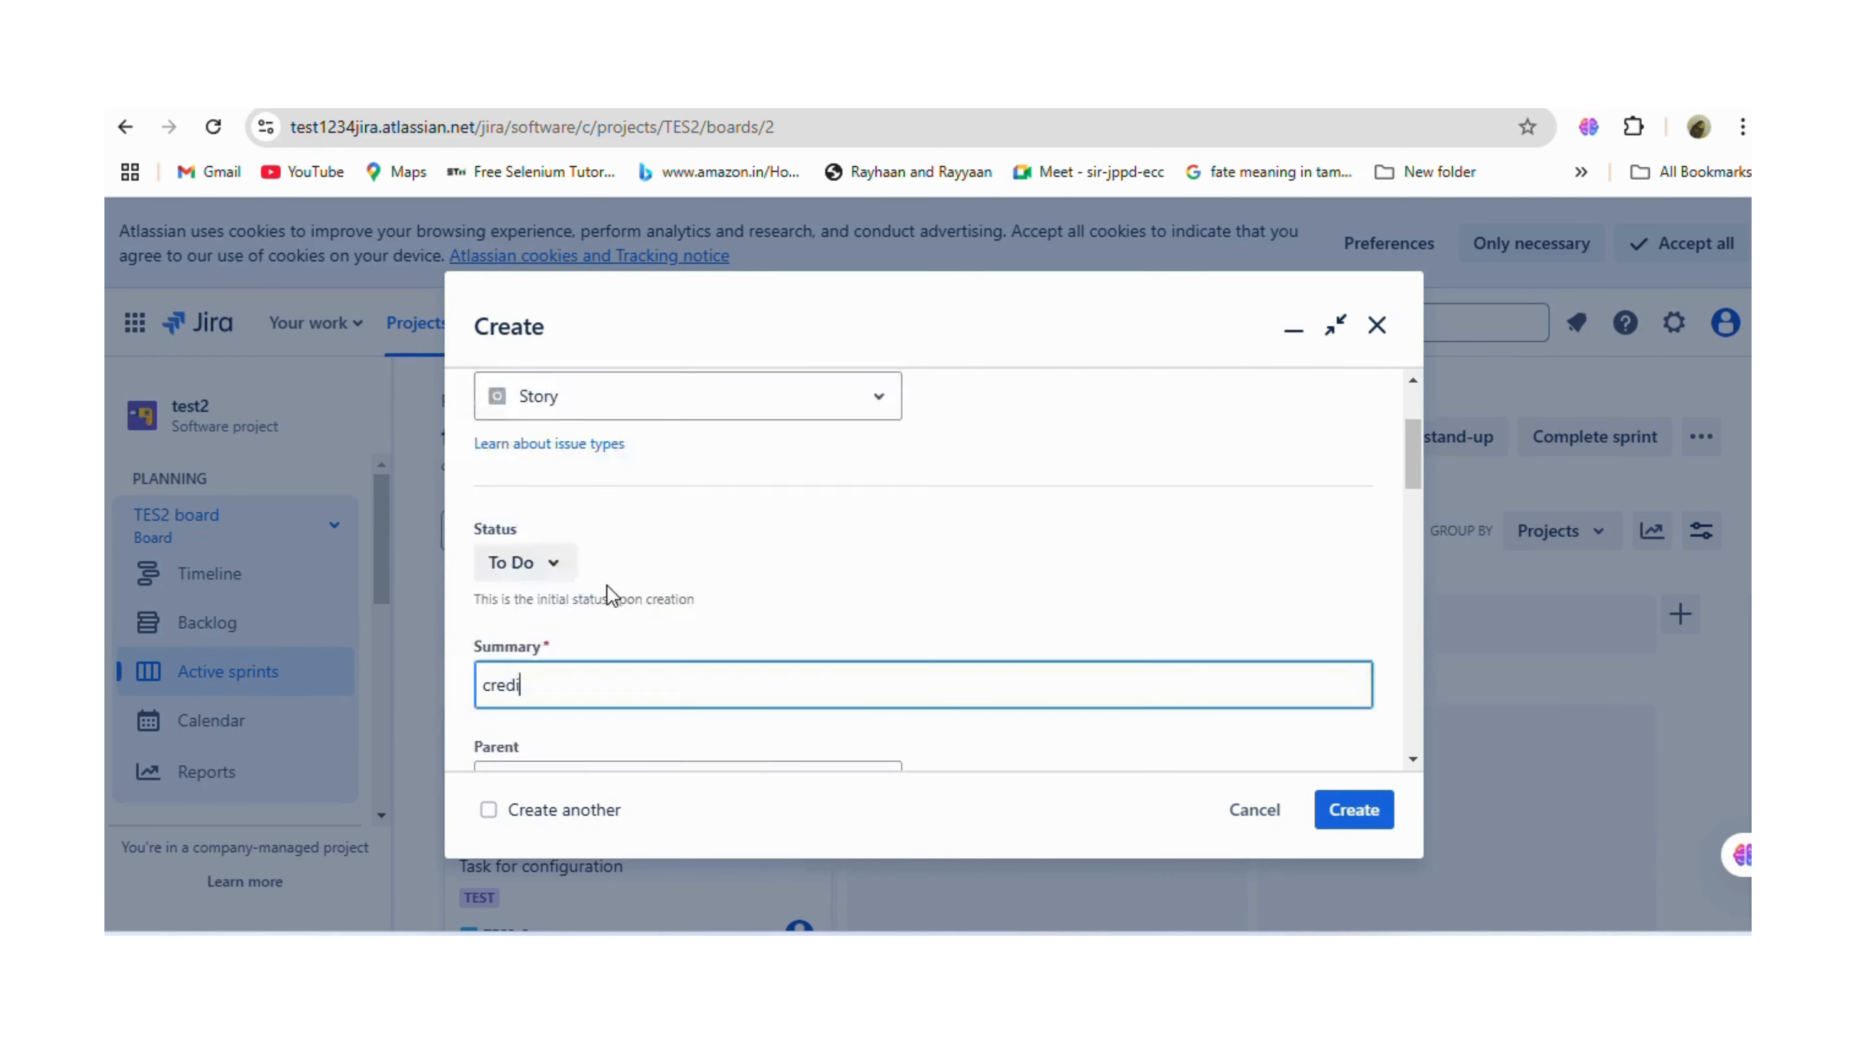
pyautogui.write('t')
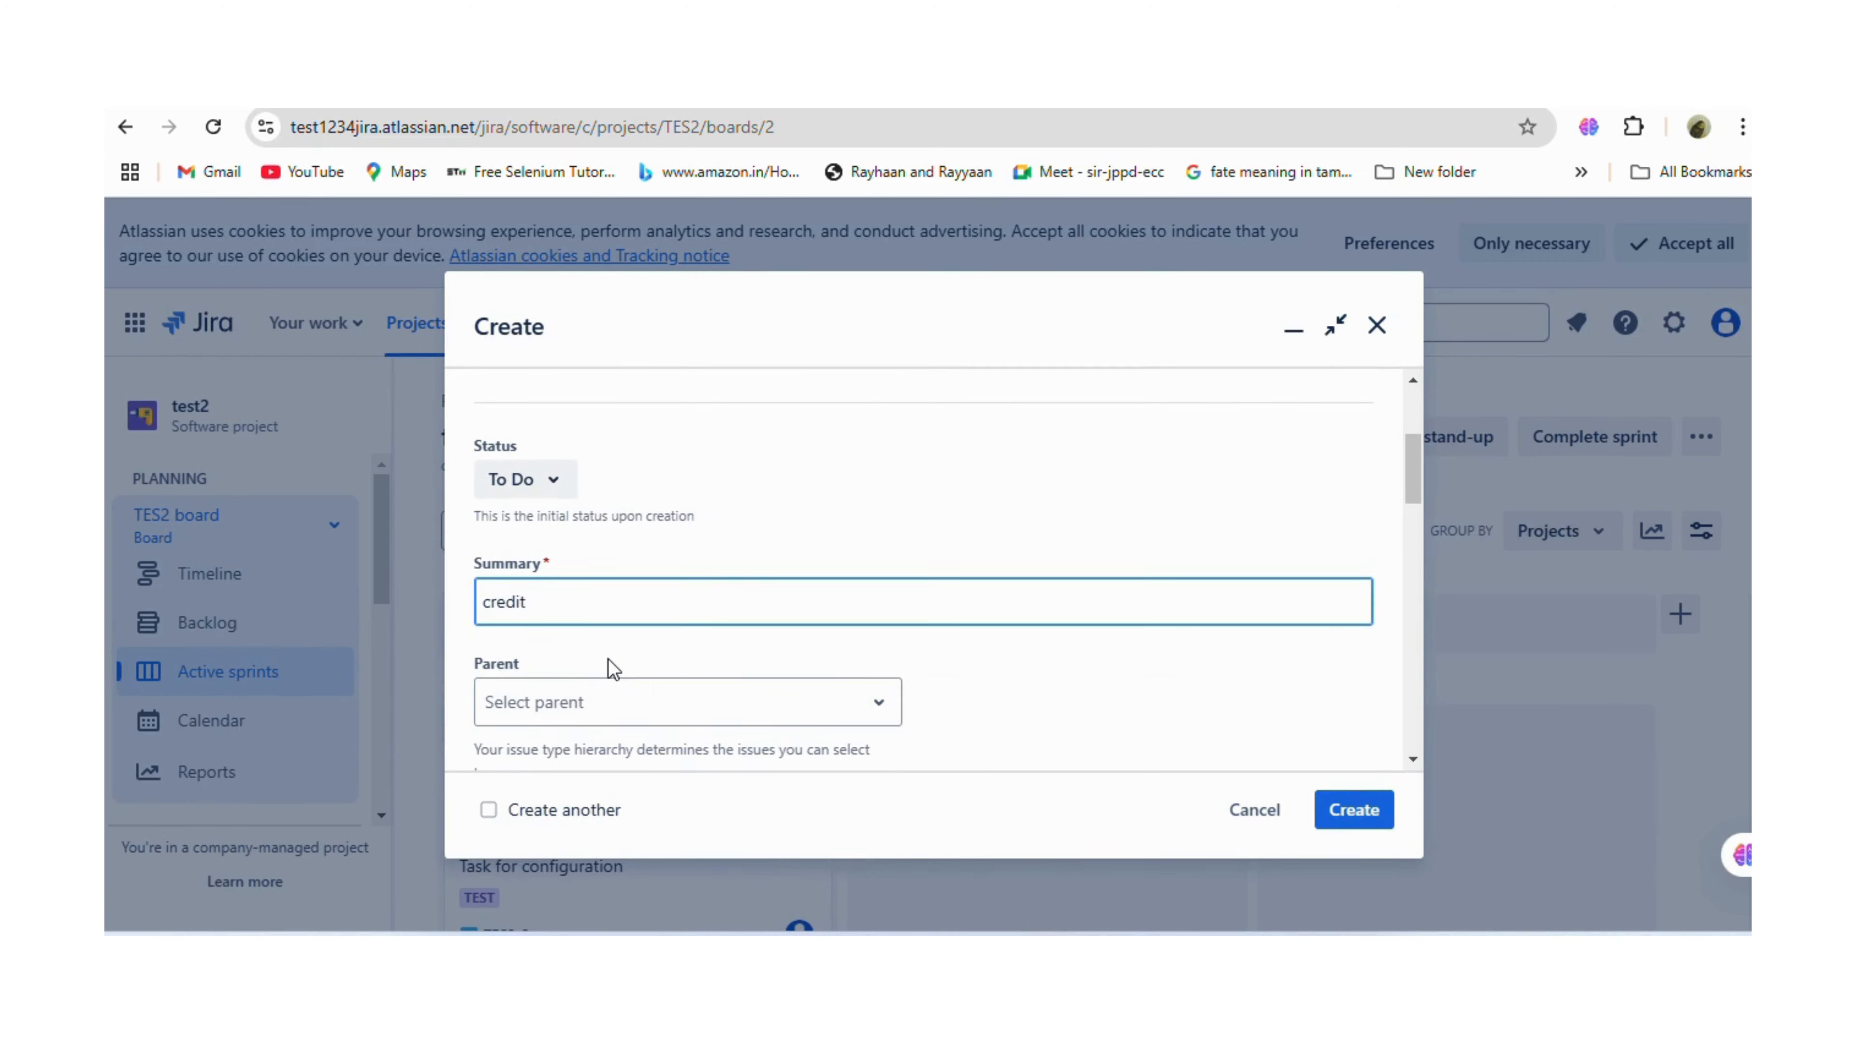
pyautogui.write(' payment')
# Set the story's parent to the epic TES2-1 Test.
pyautogui.click(634, 710)
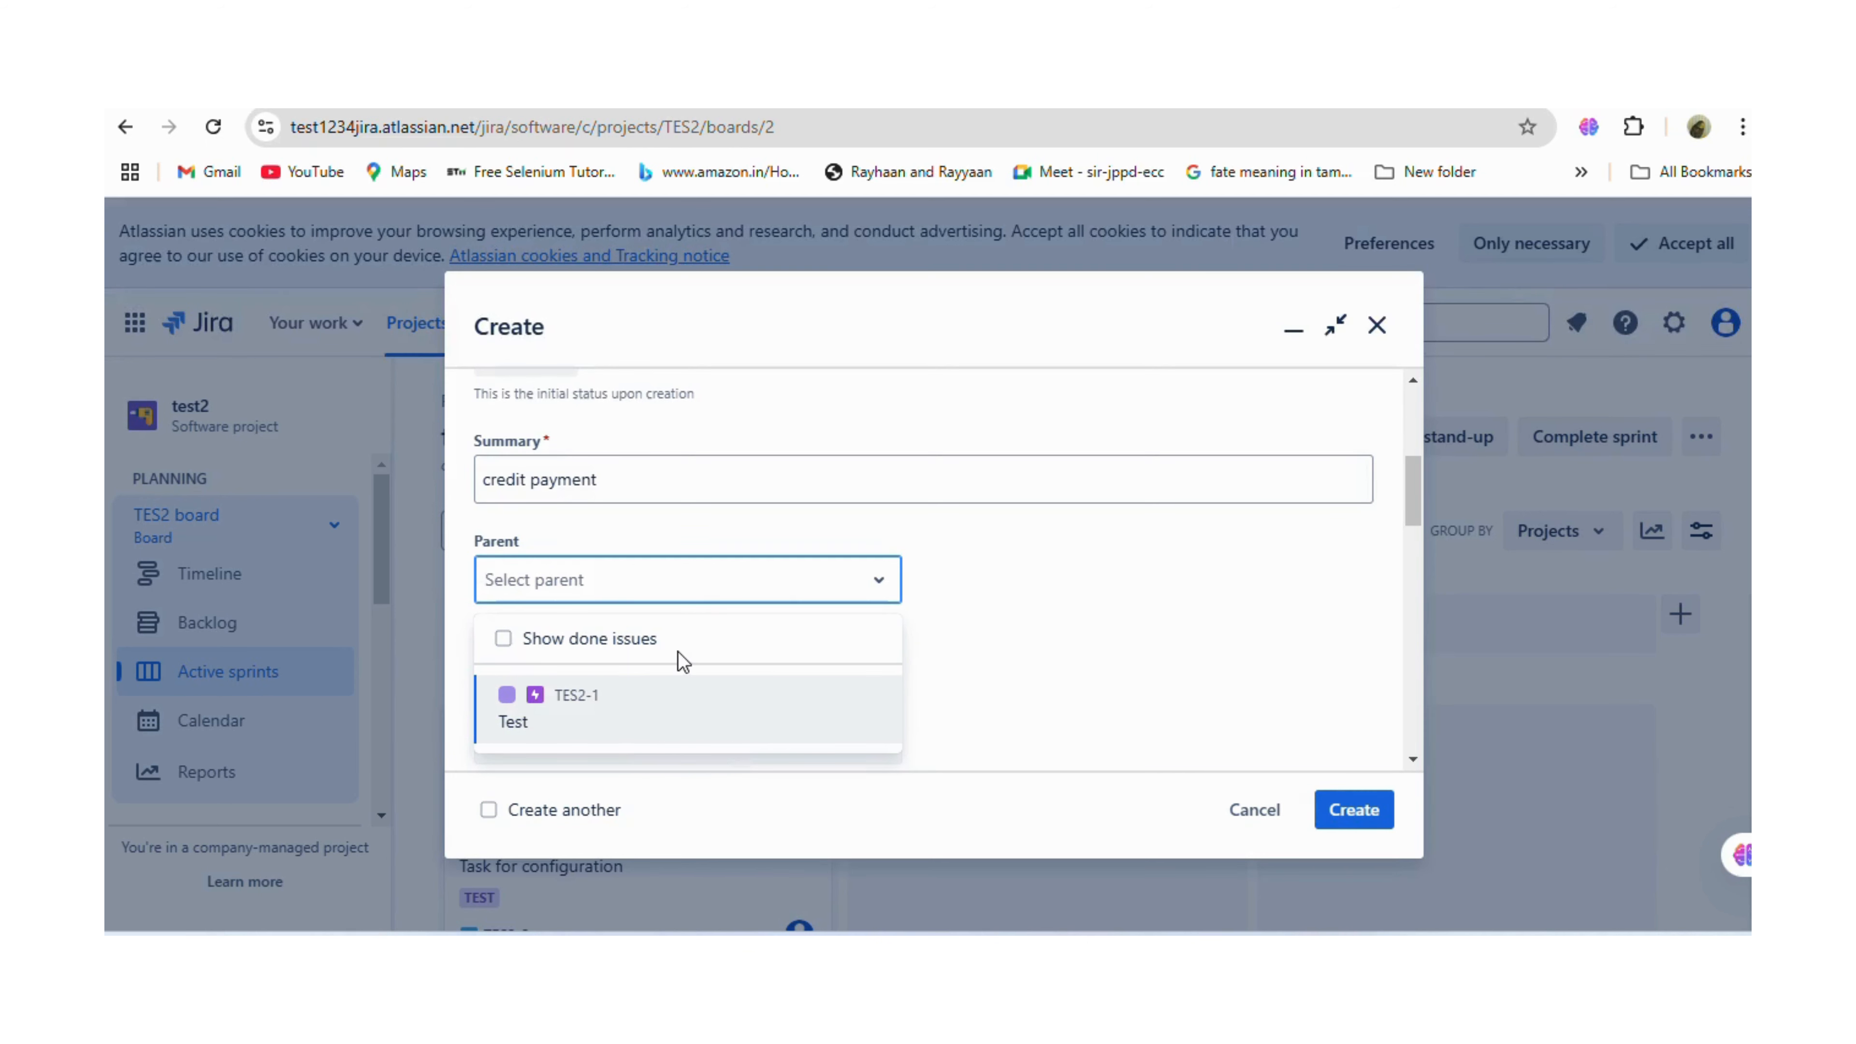
pyautogui.click(659, 695)
pyautogui.scroll(-2, 937, 646)
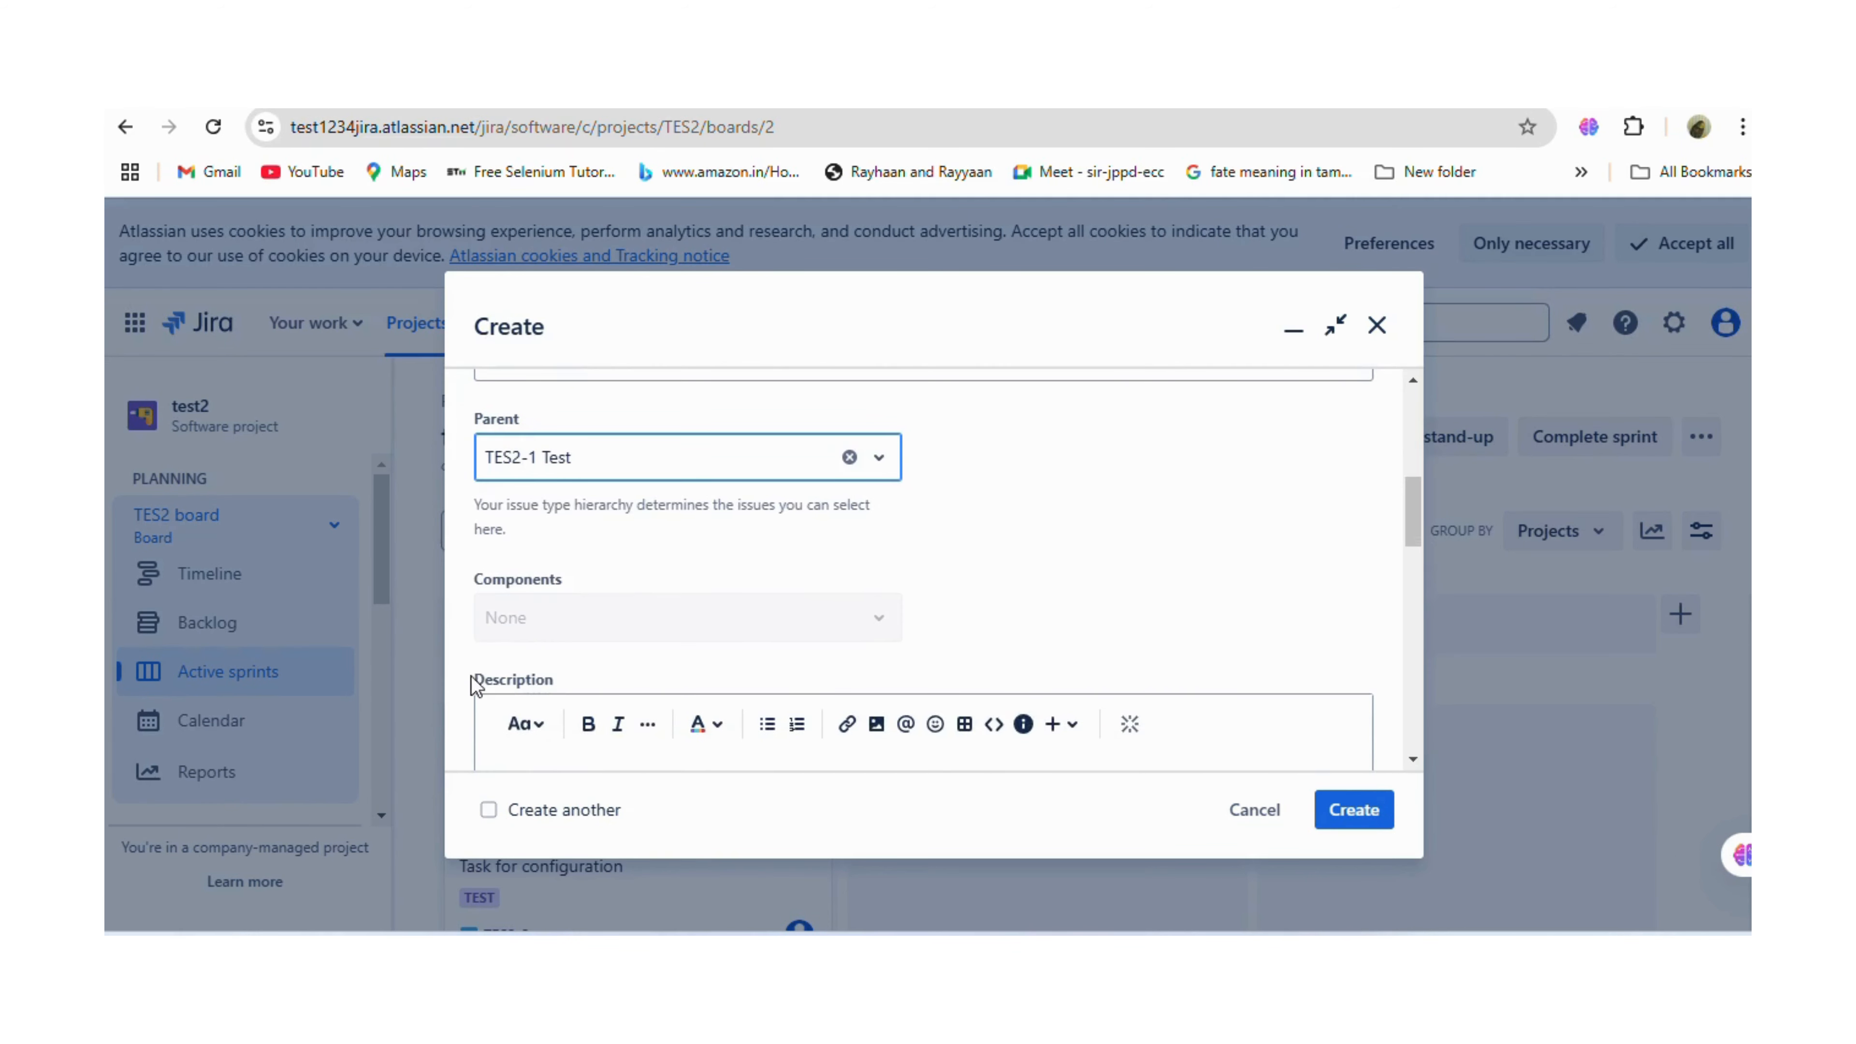
pyautogui.click(533, 612)
# Review the story form's fields, including project, issue type, summary, parent, components, description, fix versions and priority.
pyautogui.scroll(-3, 904, 559)
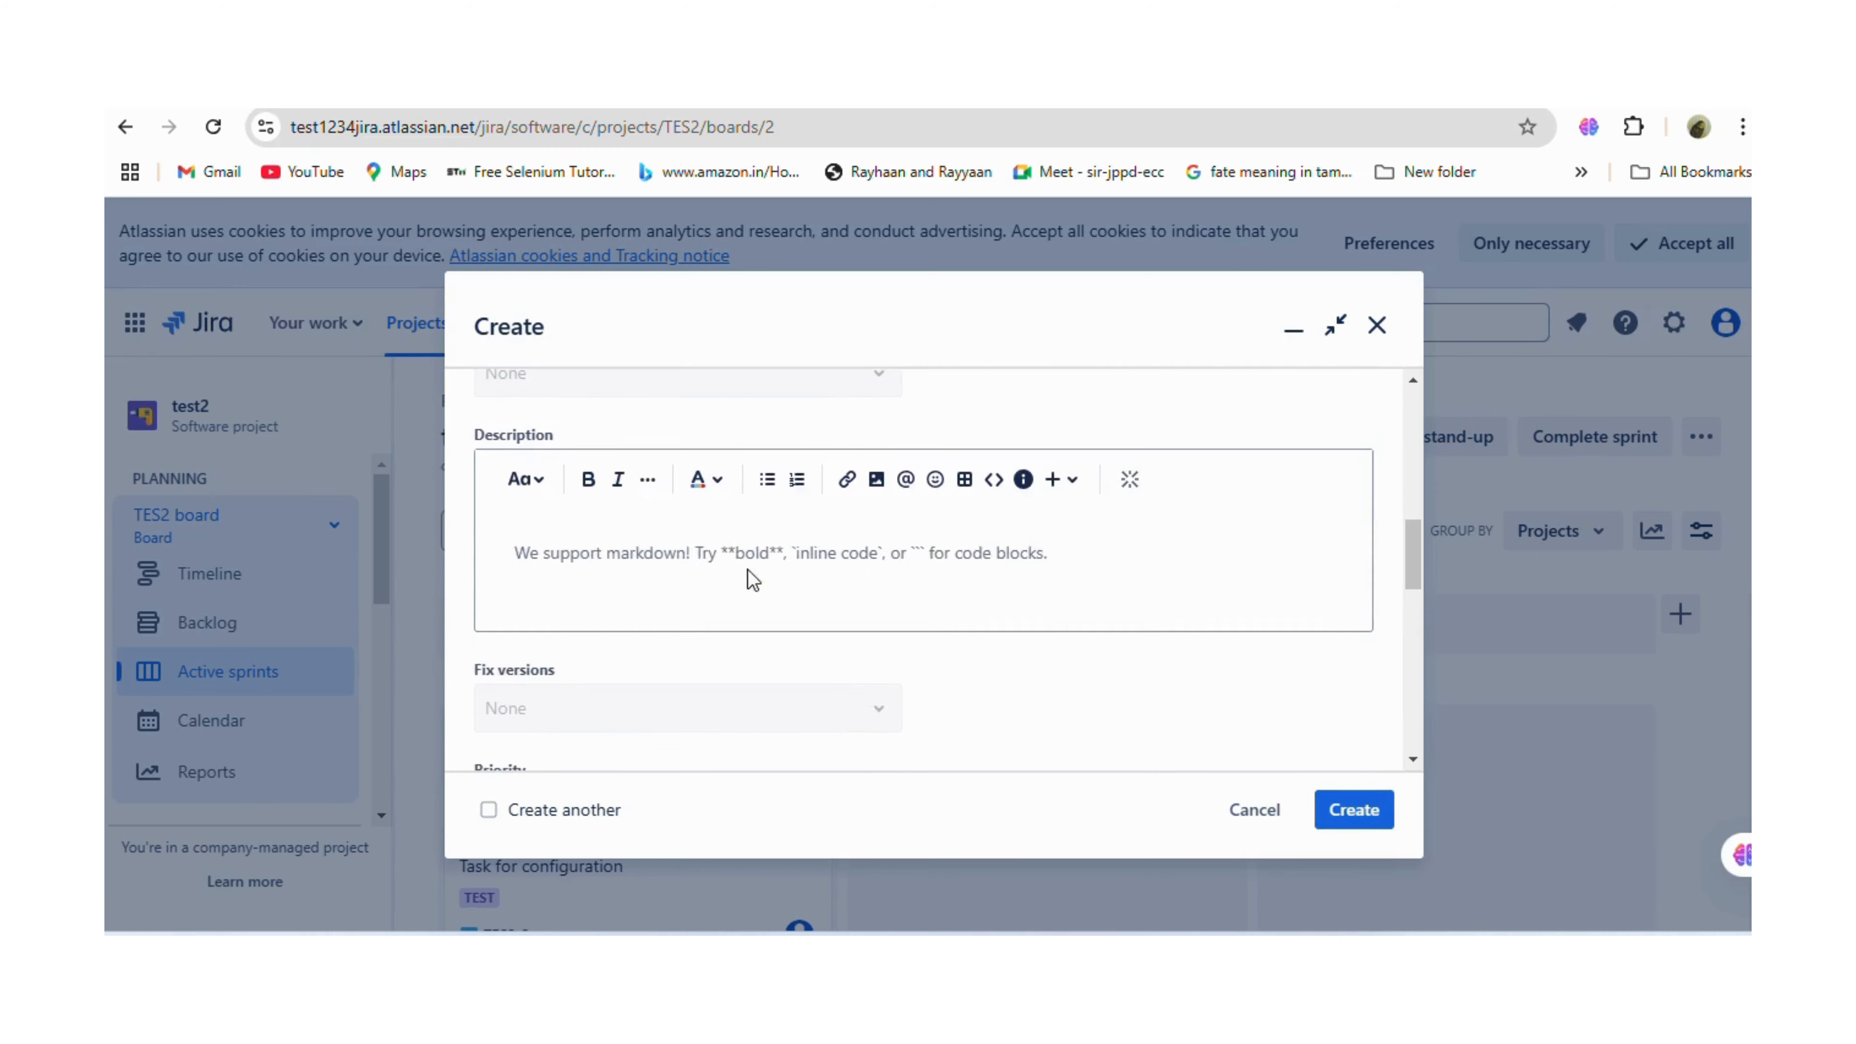
pyautogui.scroll(3, 748, 570)
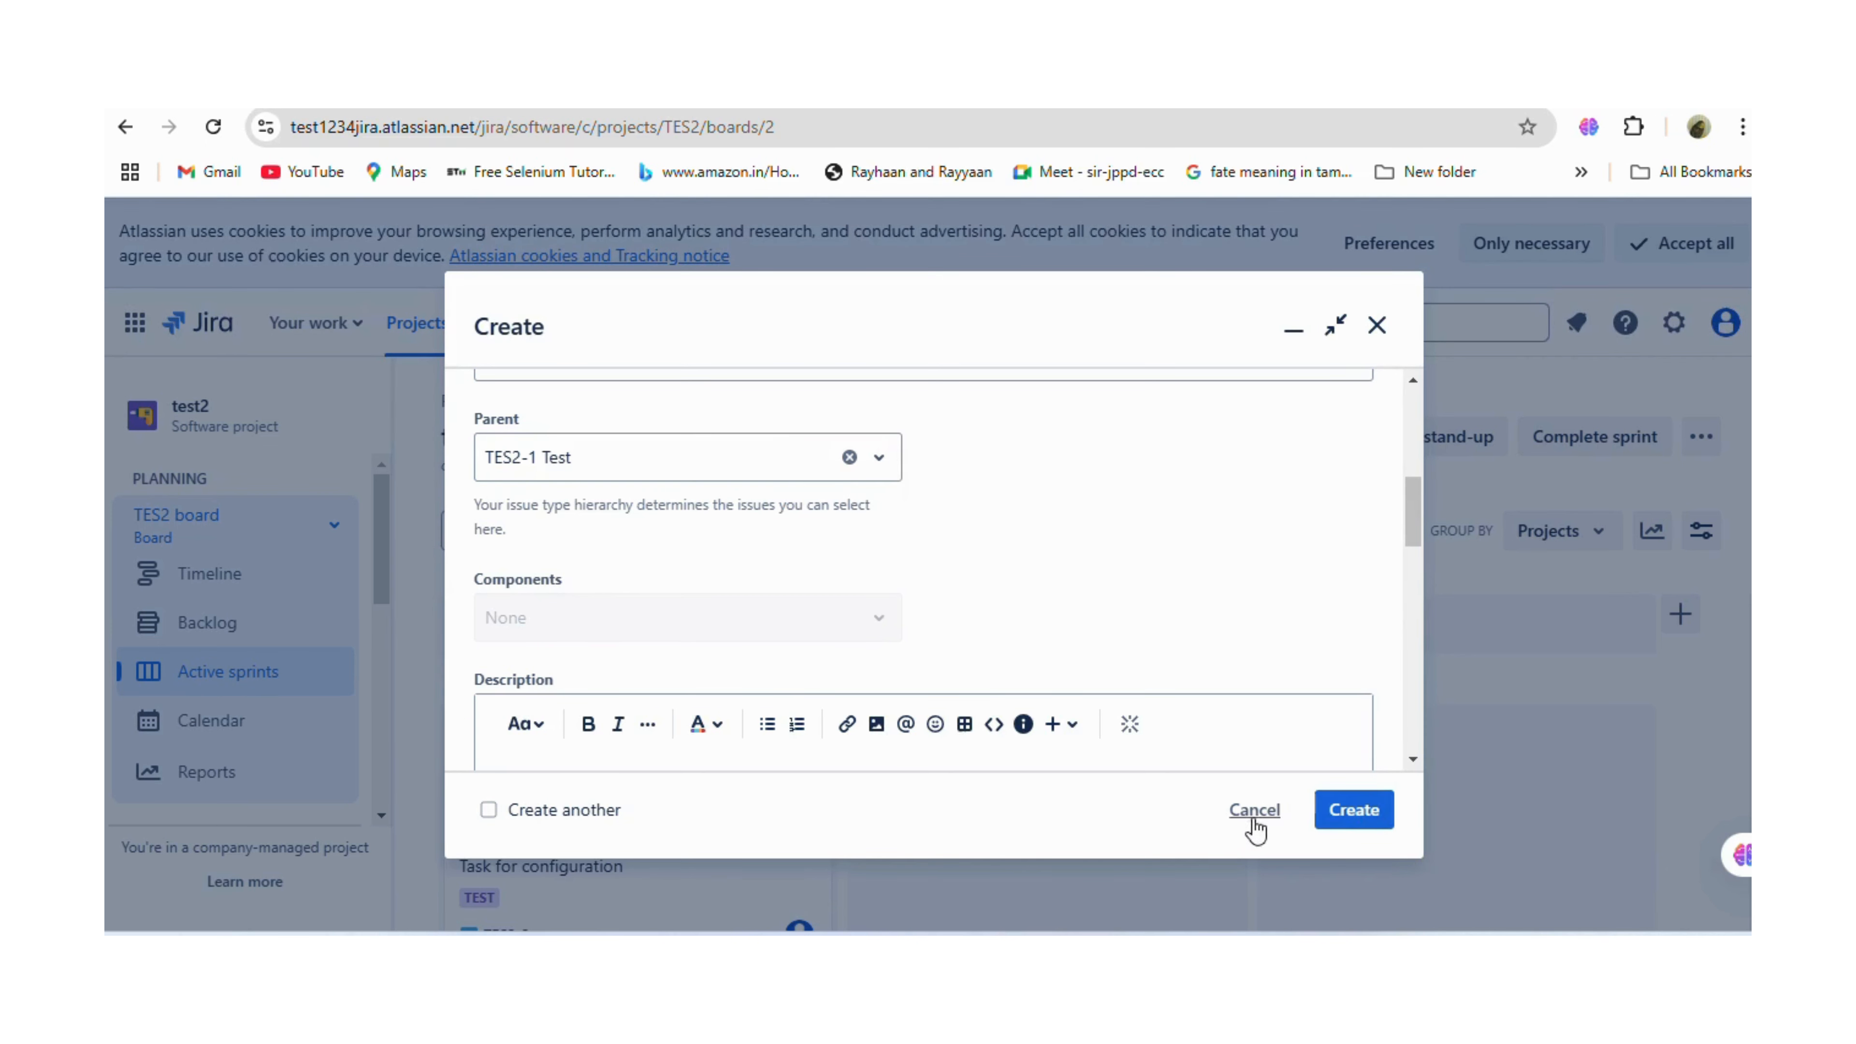
pyautogui.scroll(-5, 658, 512)
pyautogui.scroll(5, 670, 558)
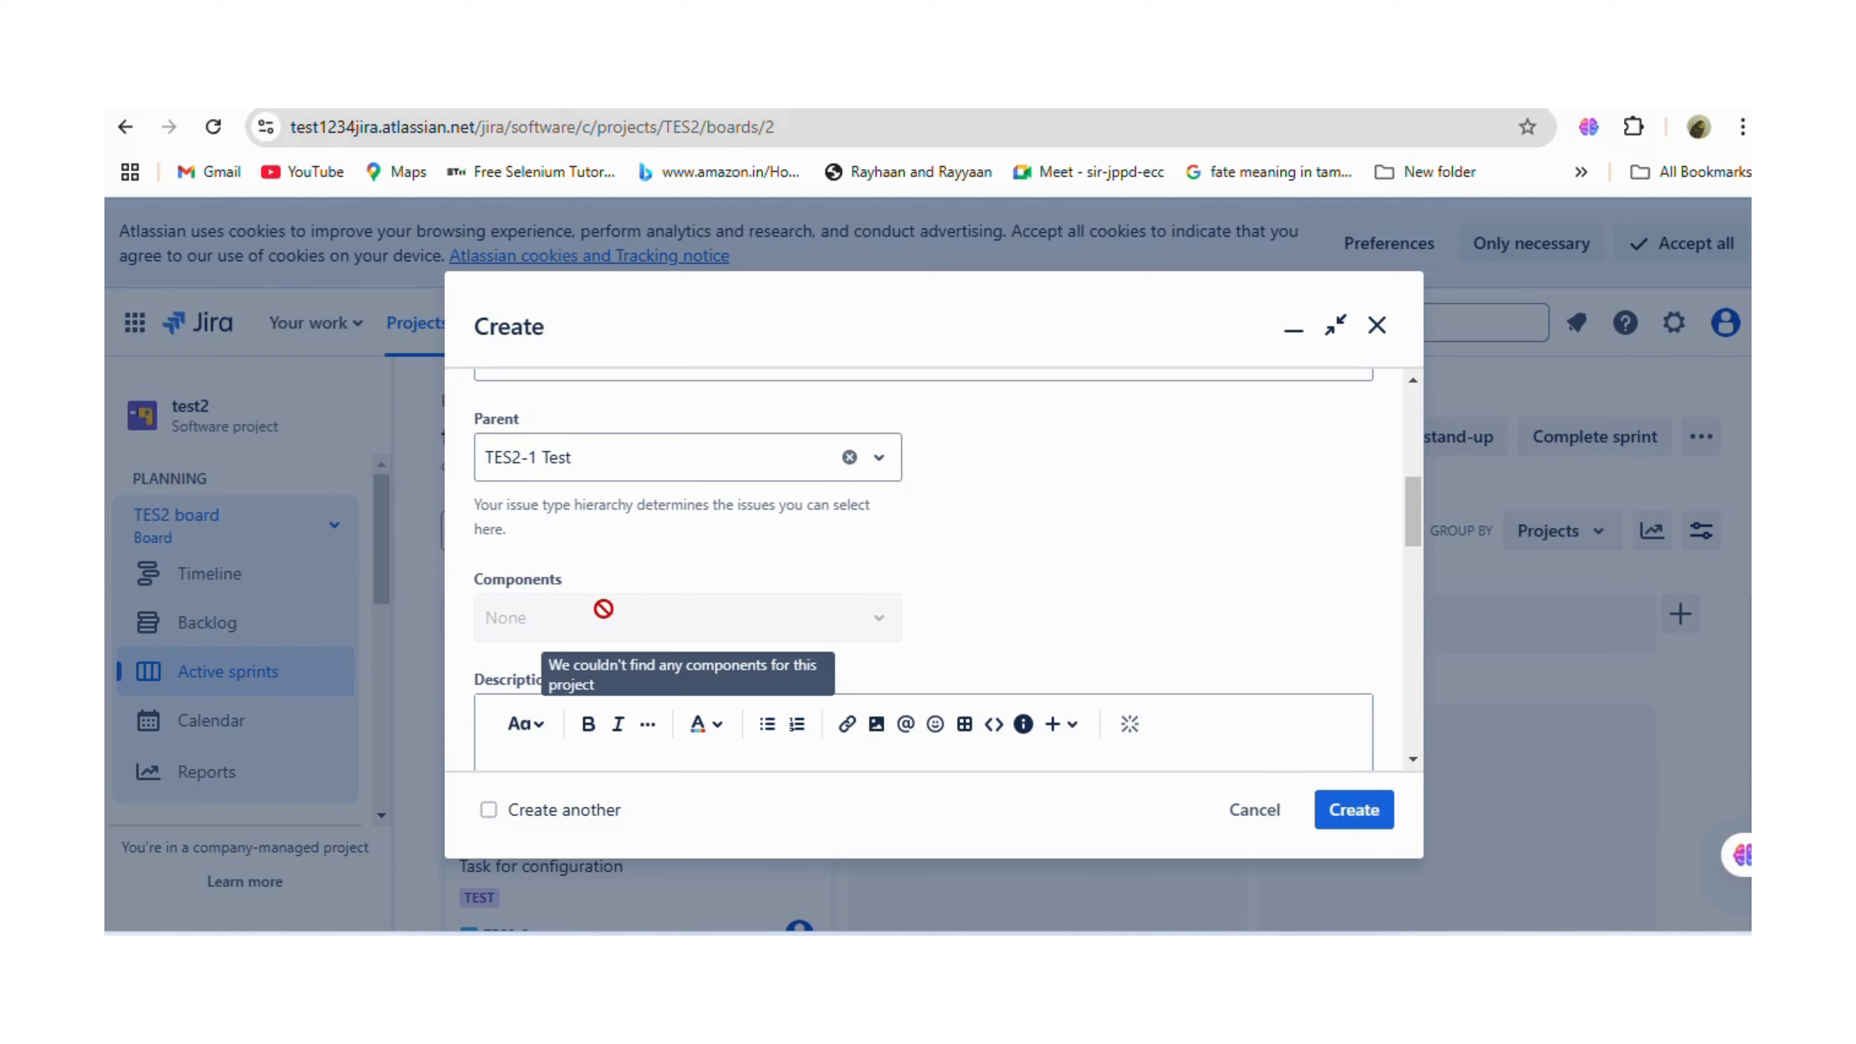
pyautogui.scroll(-4, 643, 557)
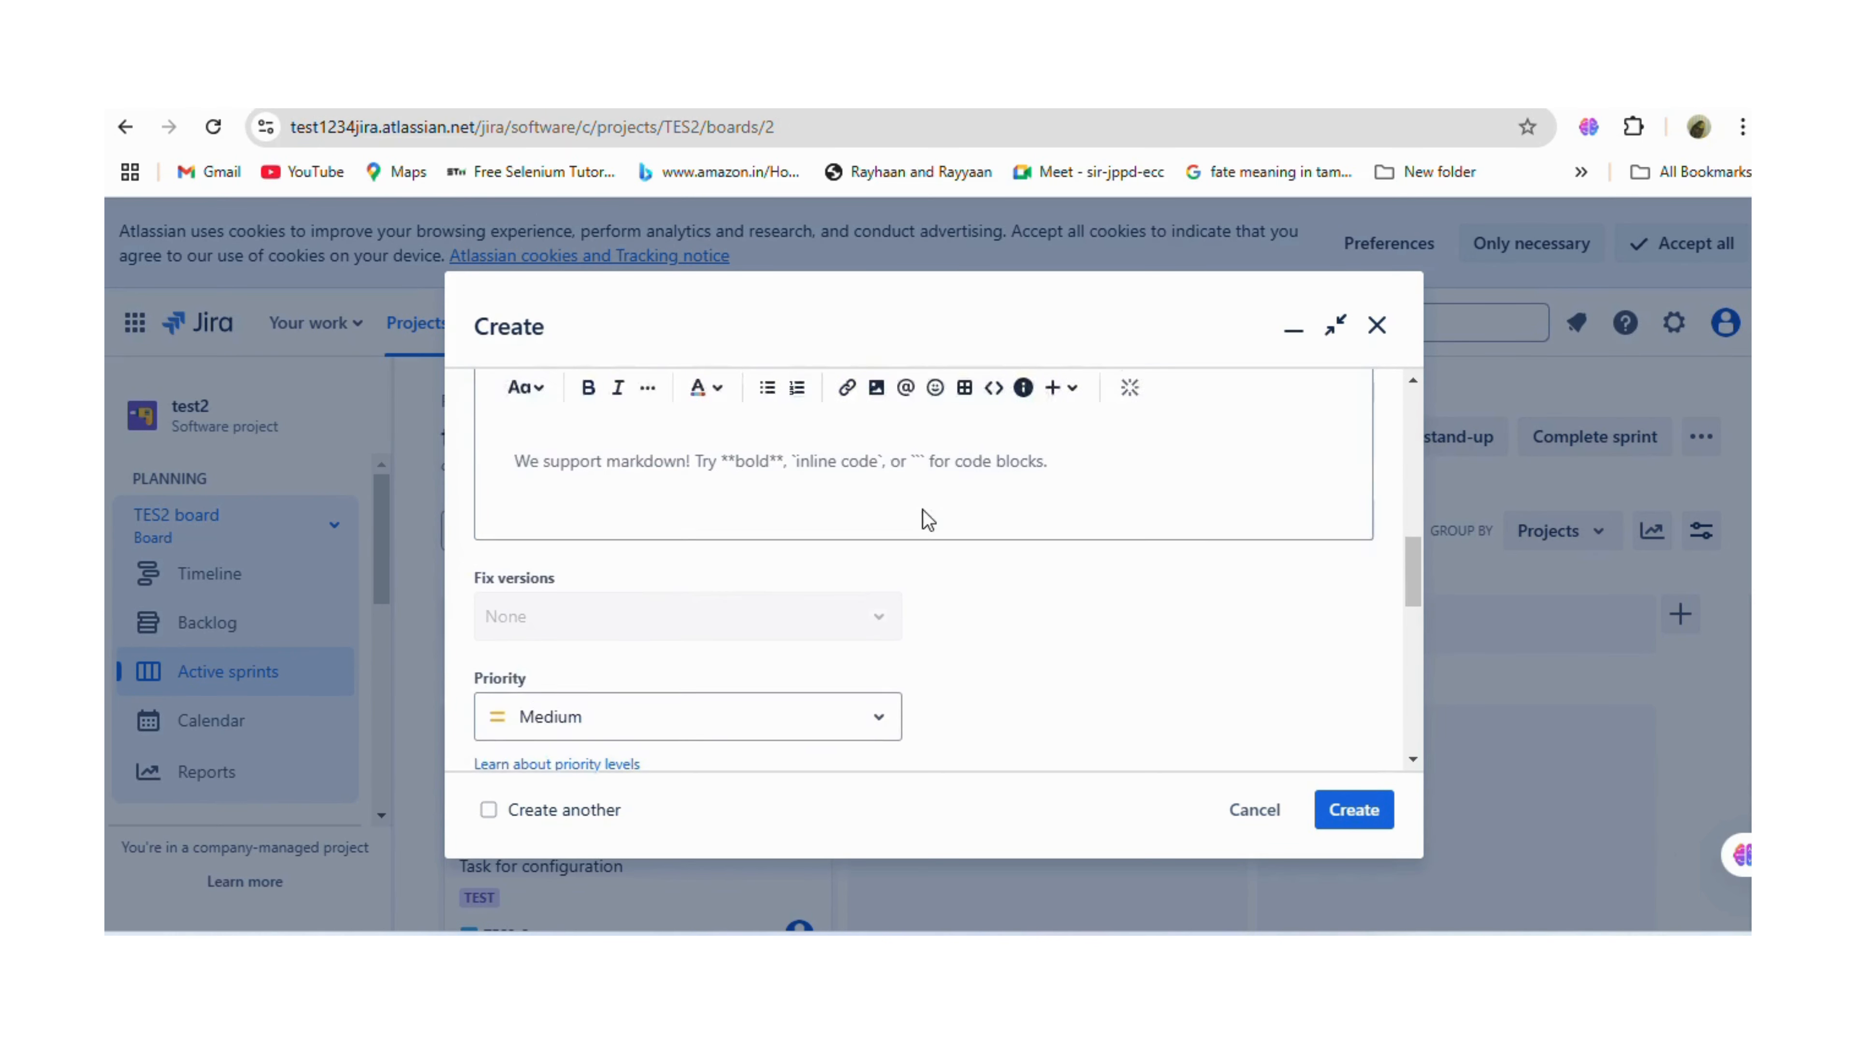
pyautogui.scroll(3, 922, 510)
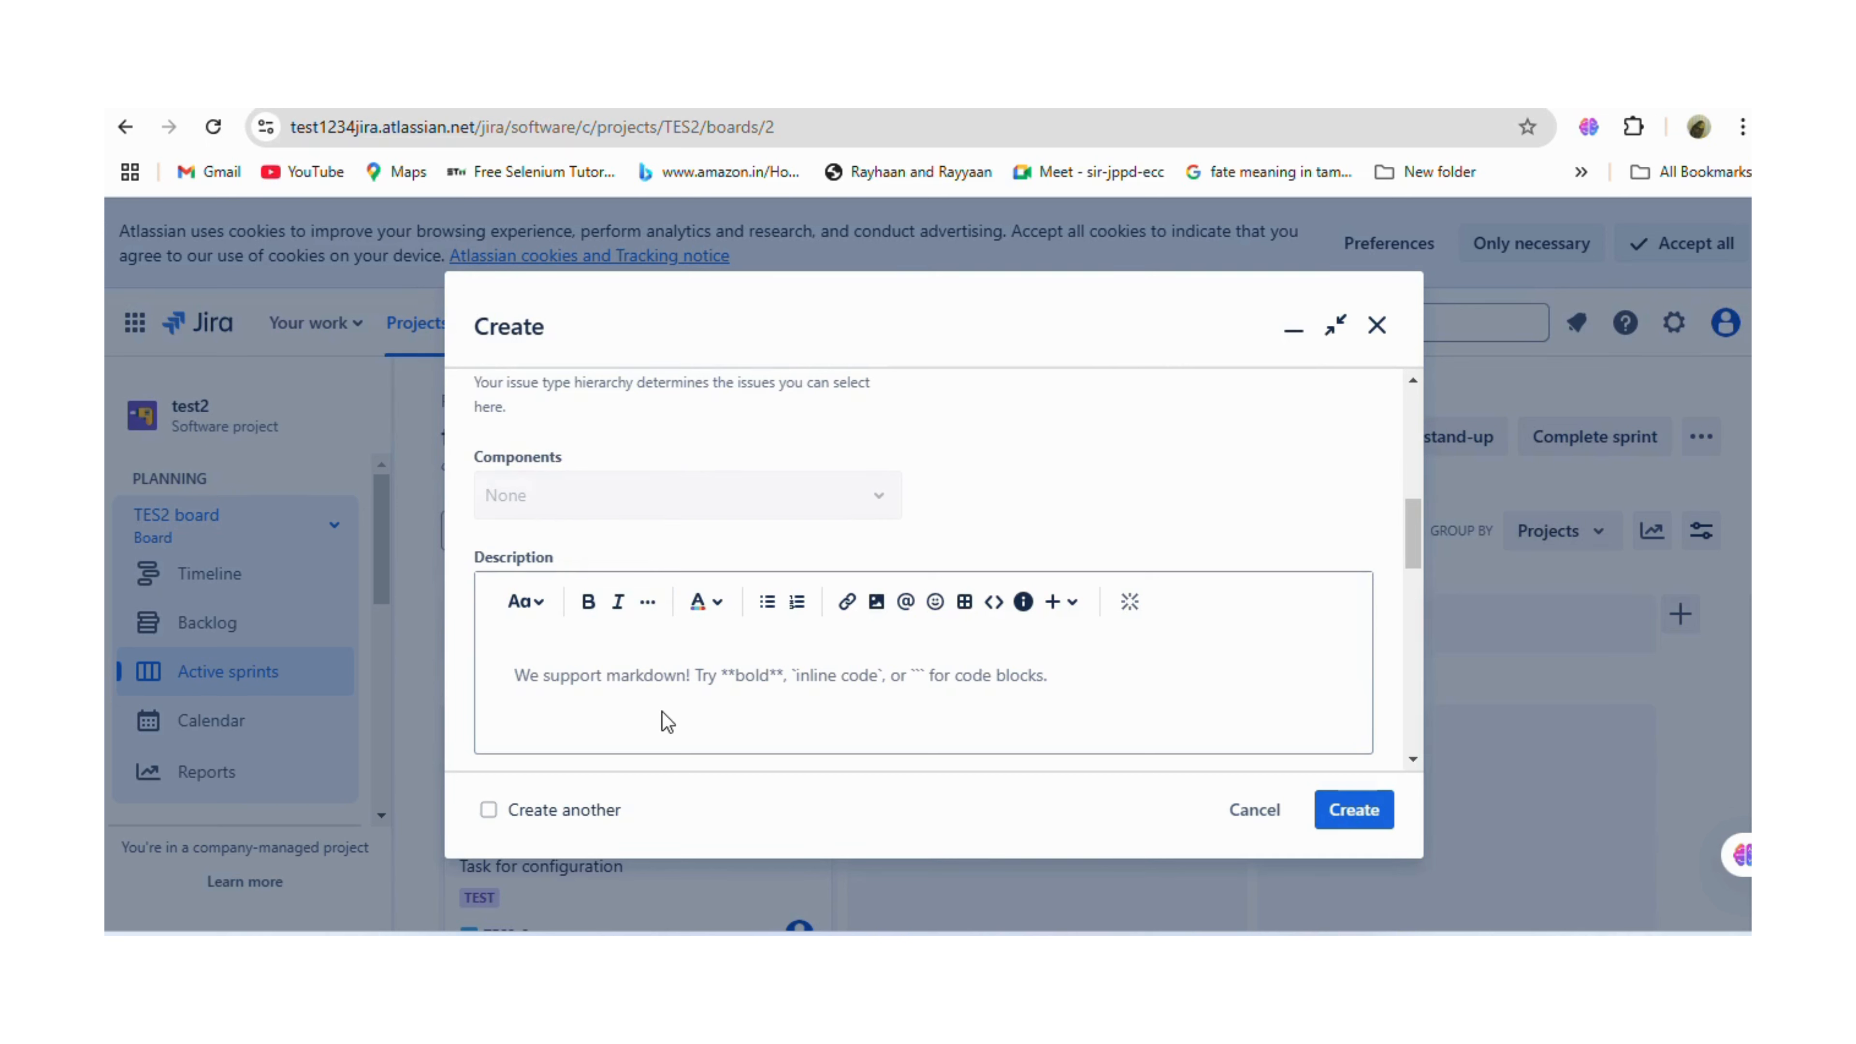
pyautogui.scroll(2, 718, 584)
pyautogui.scroll(5, 748, 524)
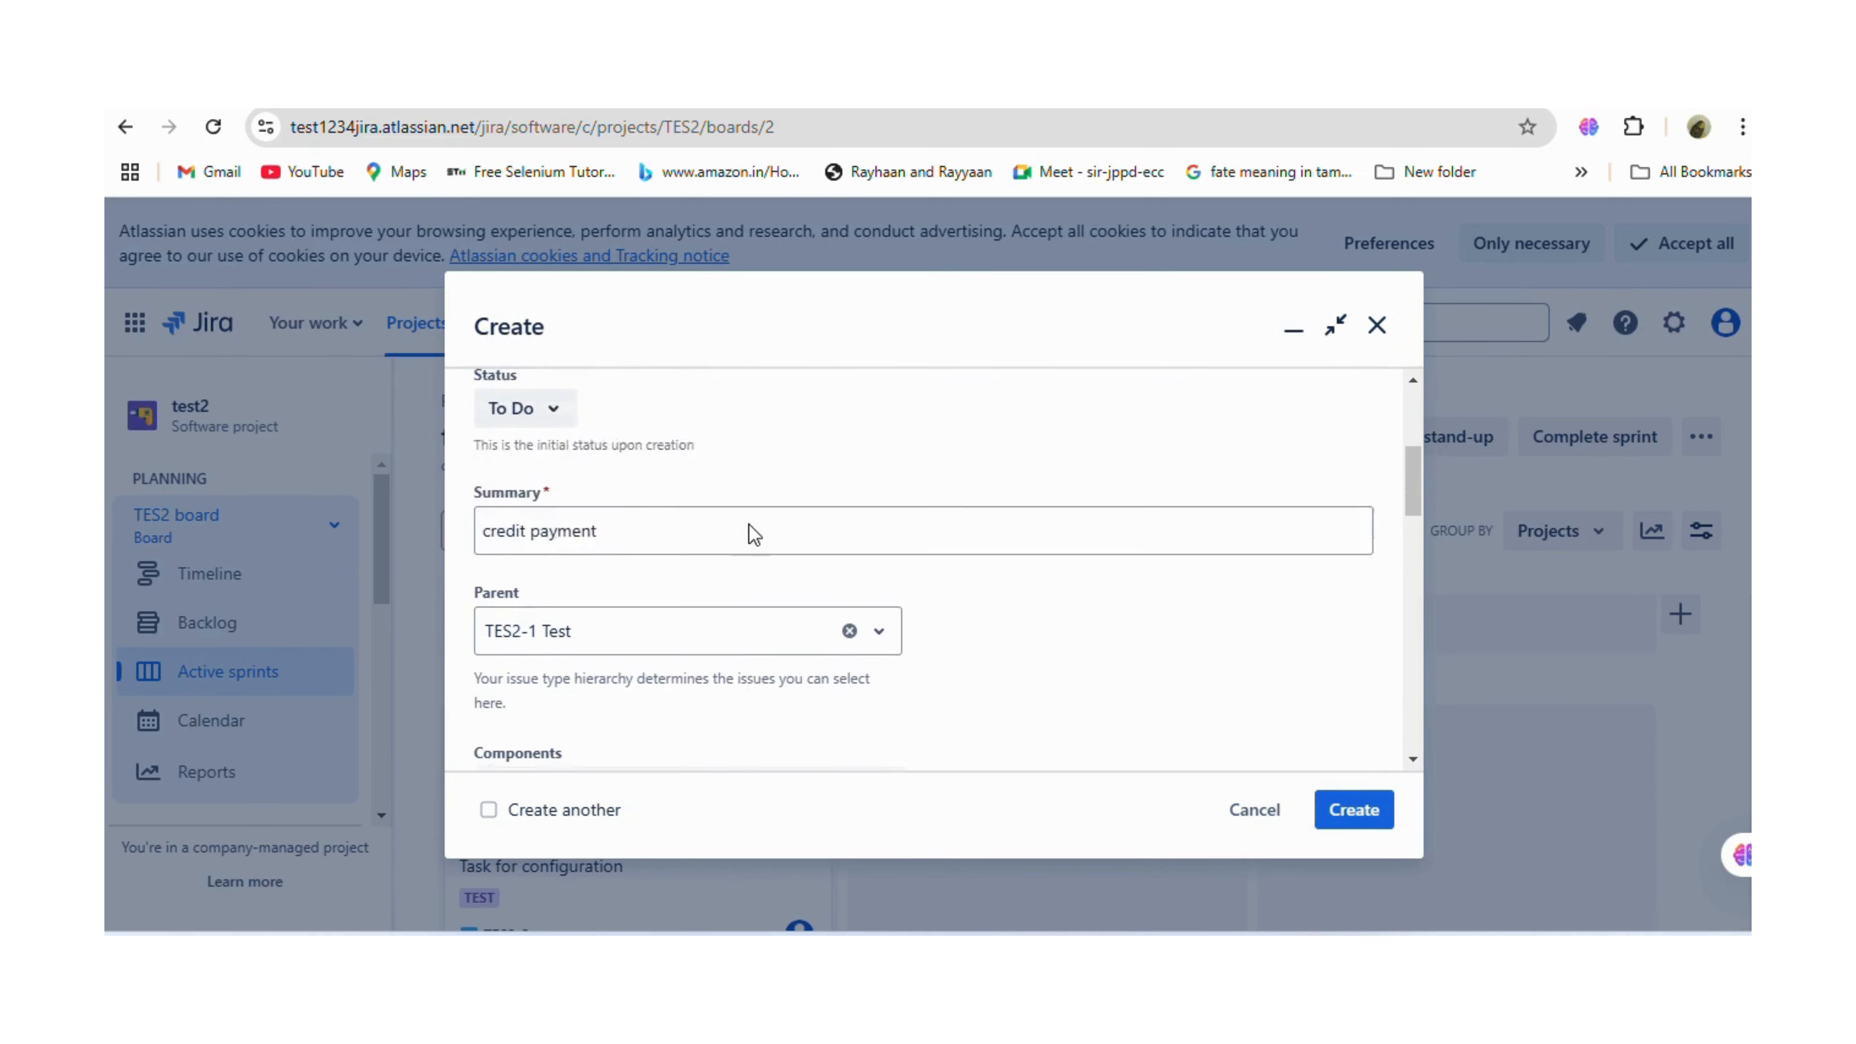
pyautogui.scroll(3, 679, 593)
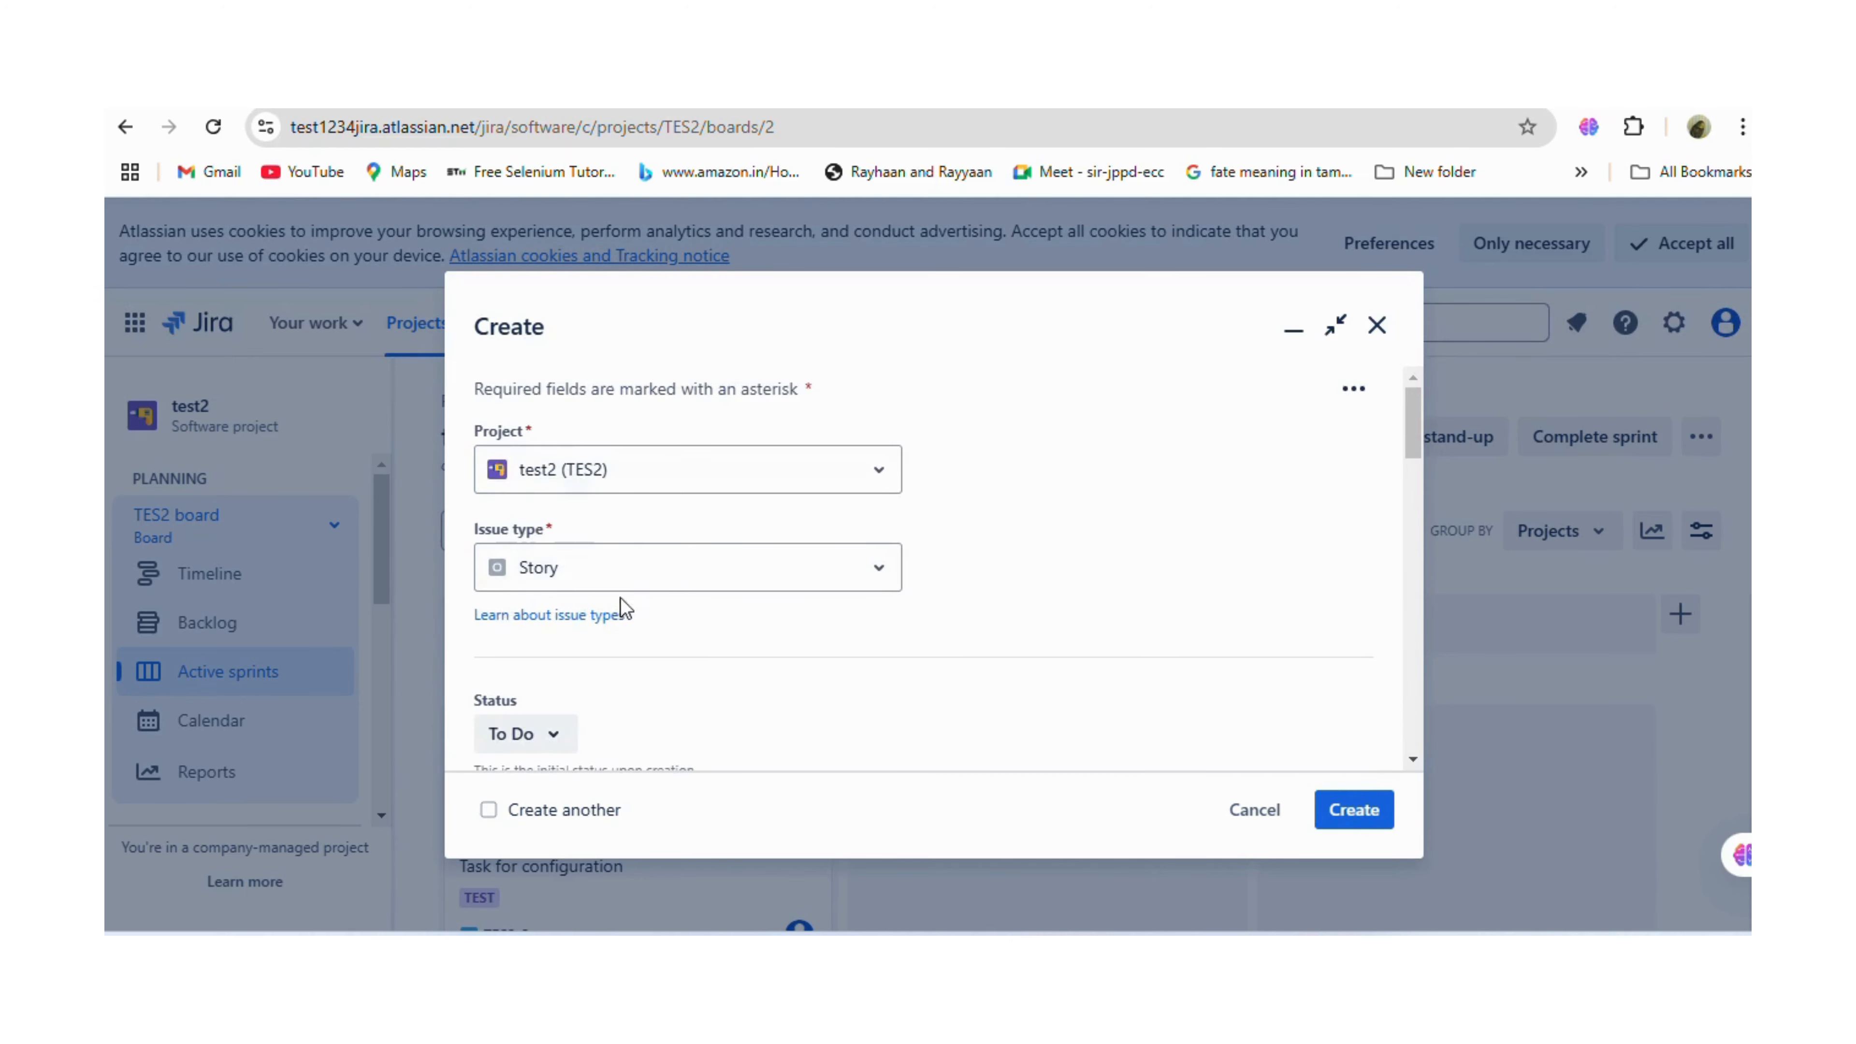
pyautogui.scroll(-5, 643, 606)
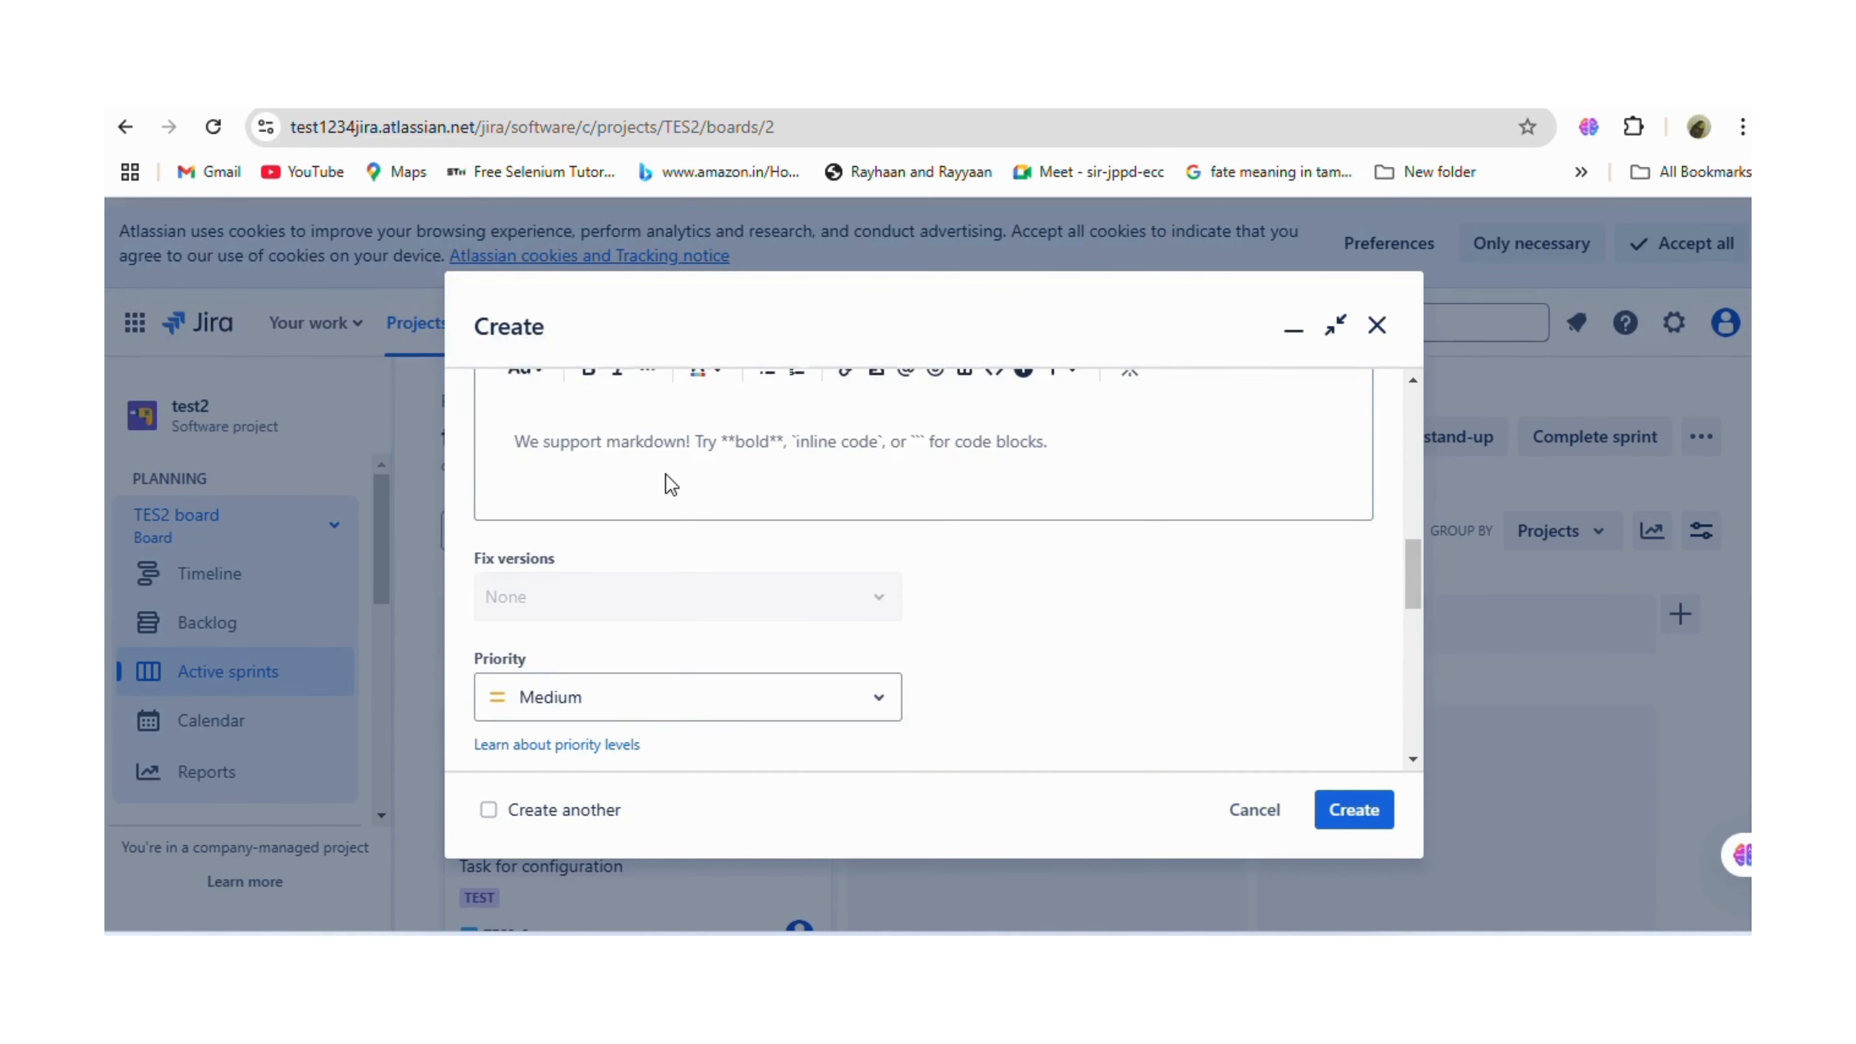
# Write the description as a numbered list with the first item "After completion show the status of payment.".
pyautogui.scroll(4, 666, 475)
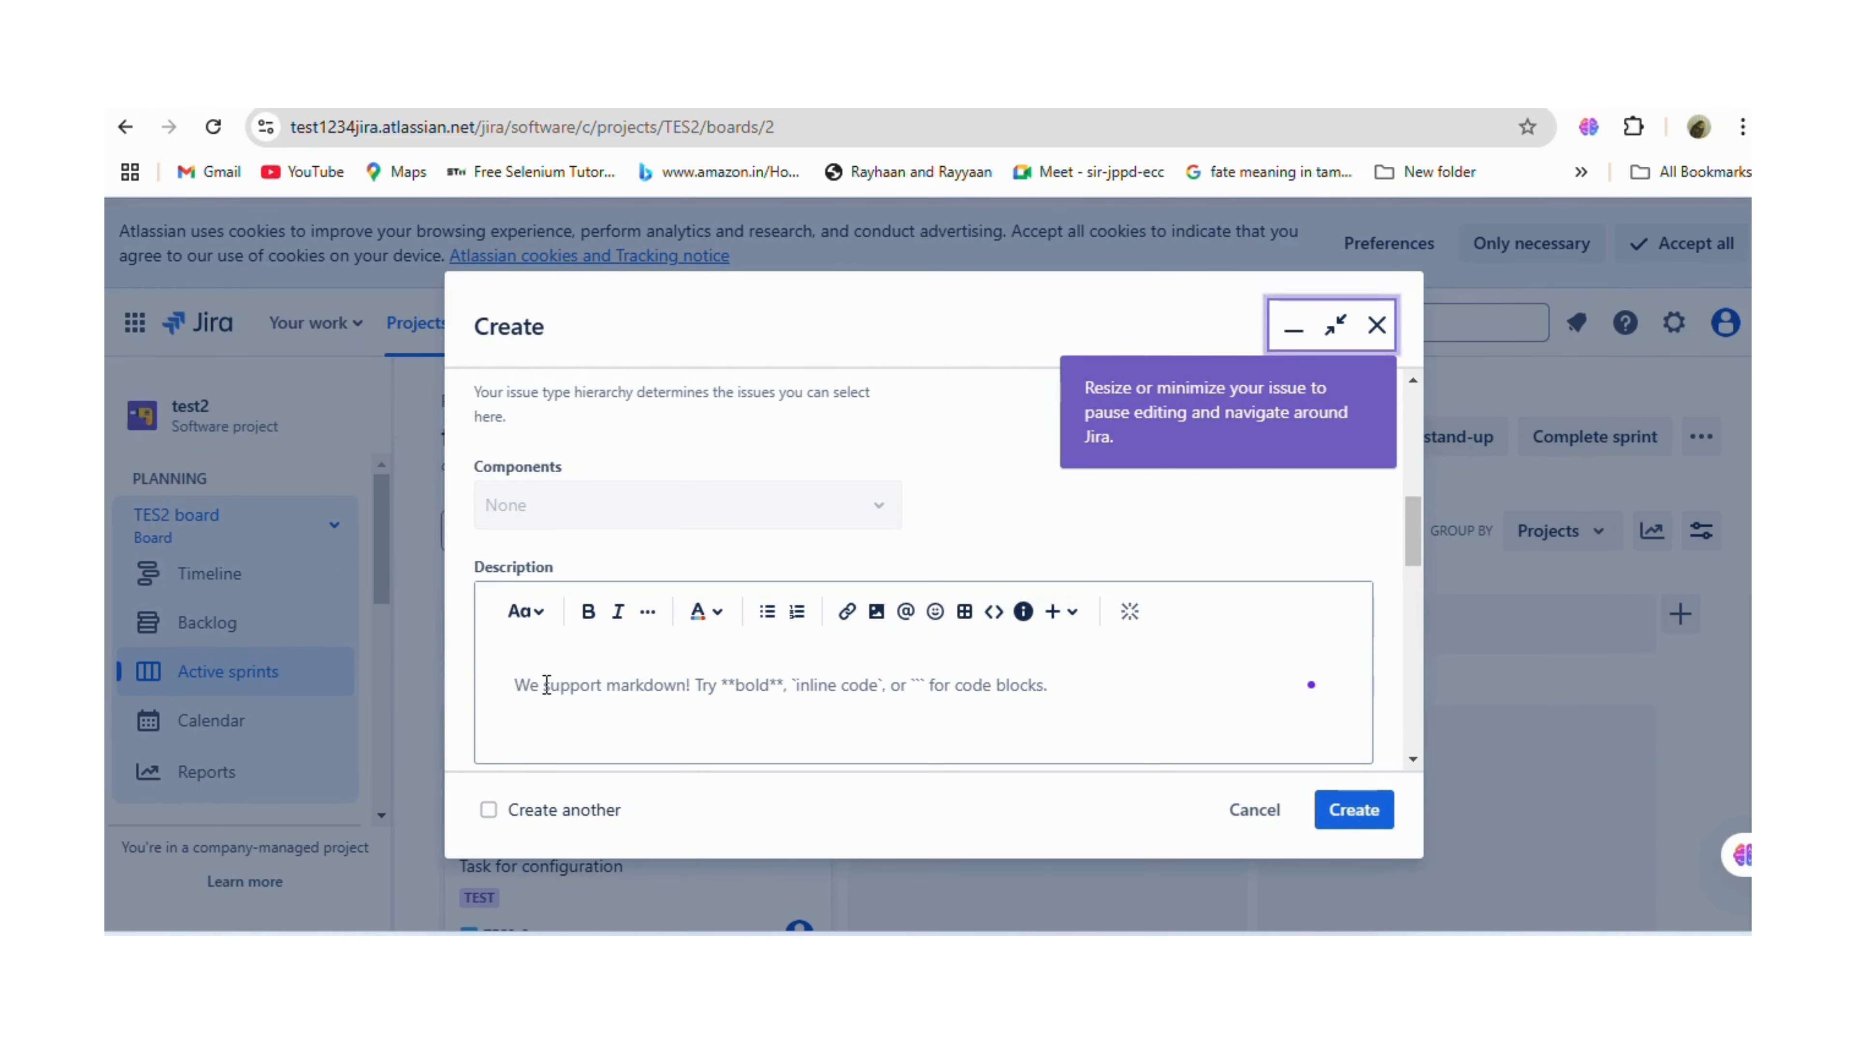
pyautogui.write('1. ')
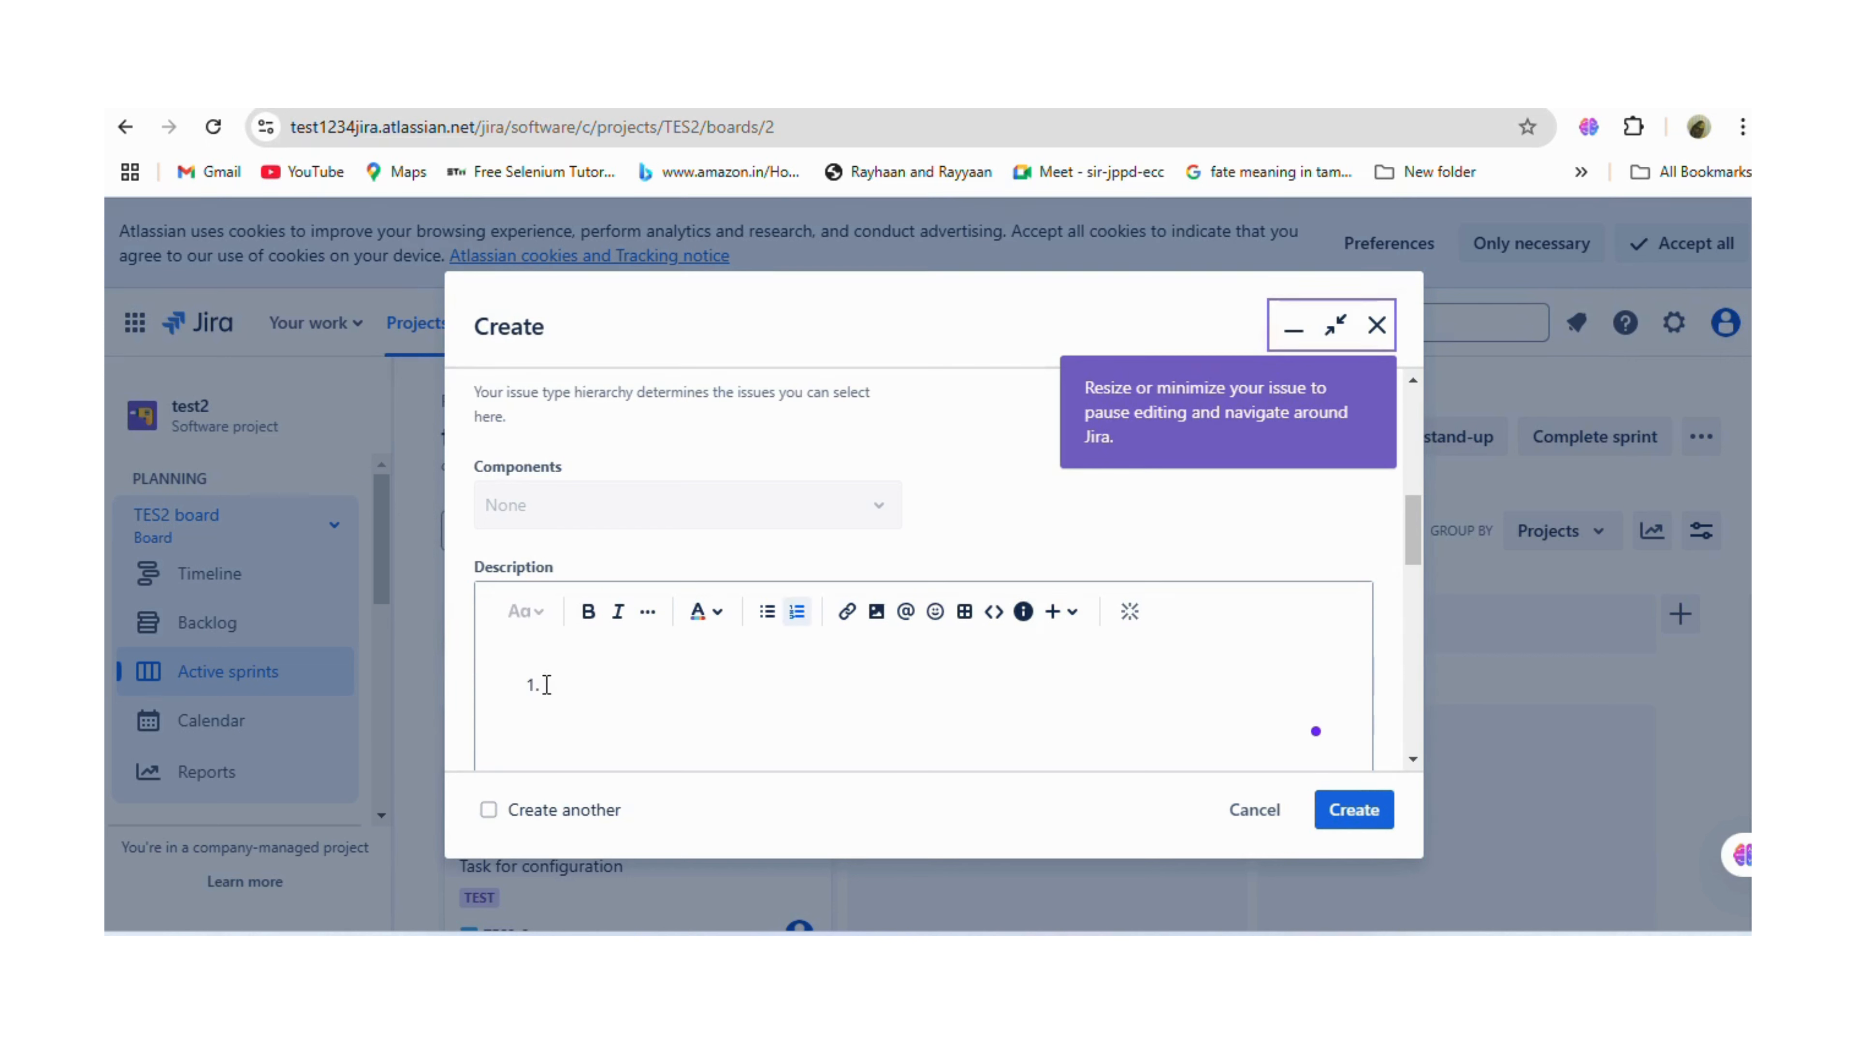
pyautogui.write('Acc')
pyautogui.press('BackSpace')
pyautogui.press('BackSpace')
pyautogui.write('fter')
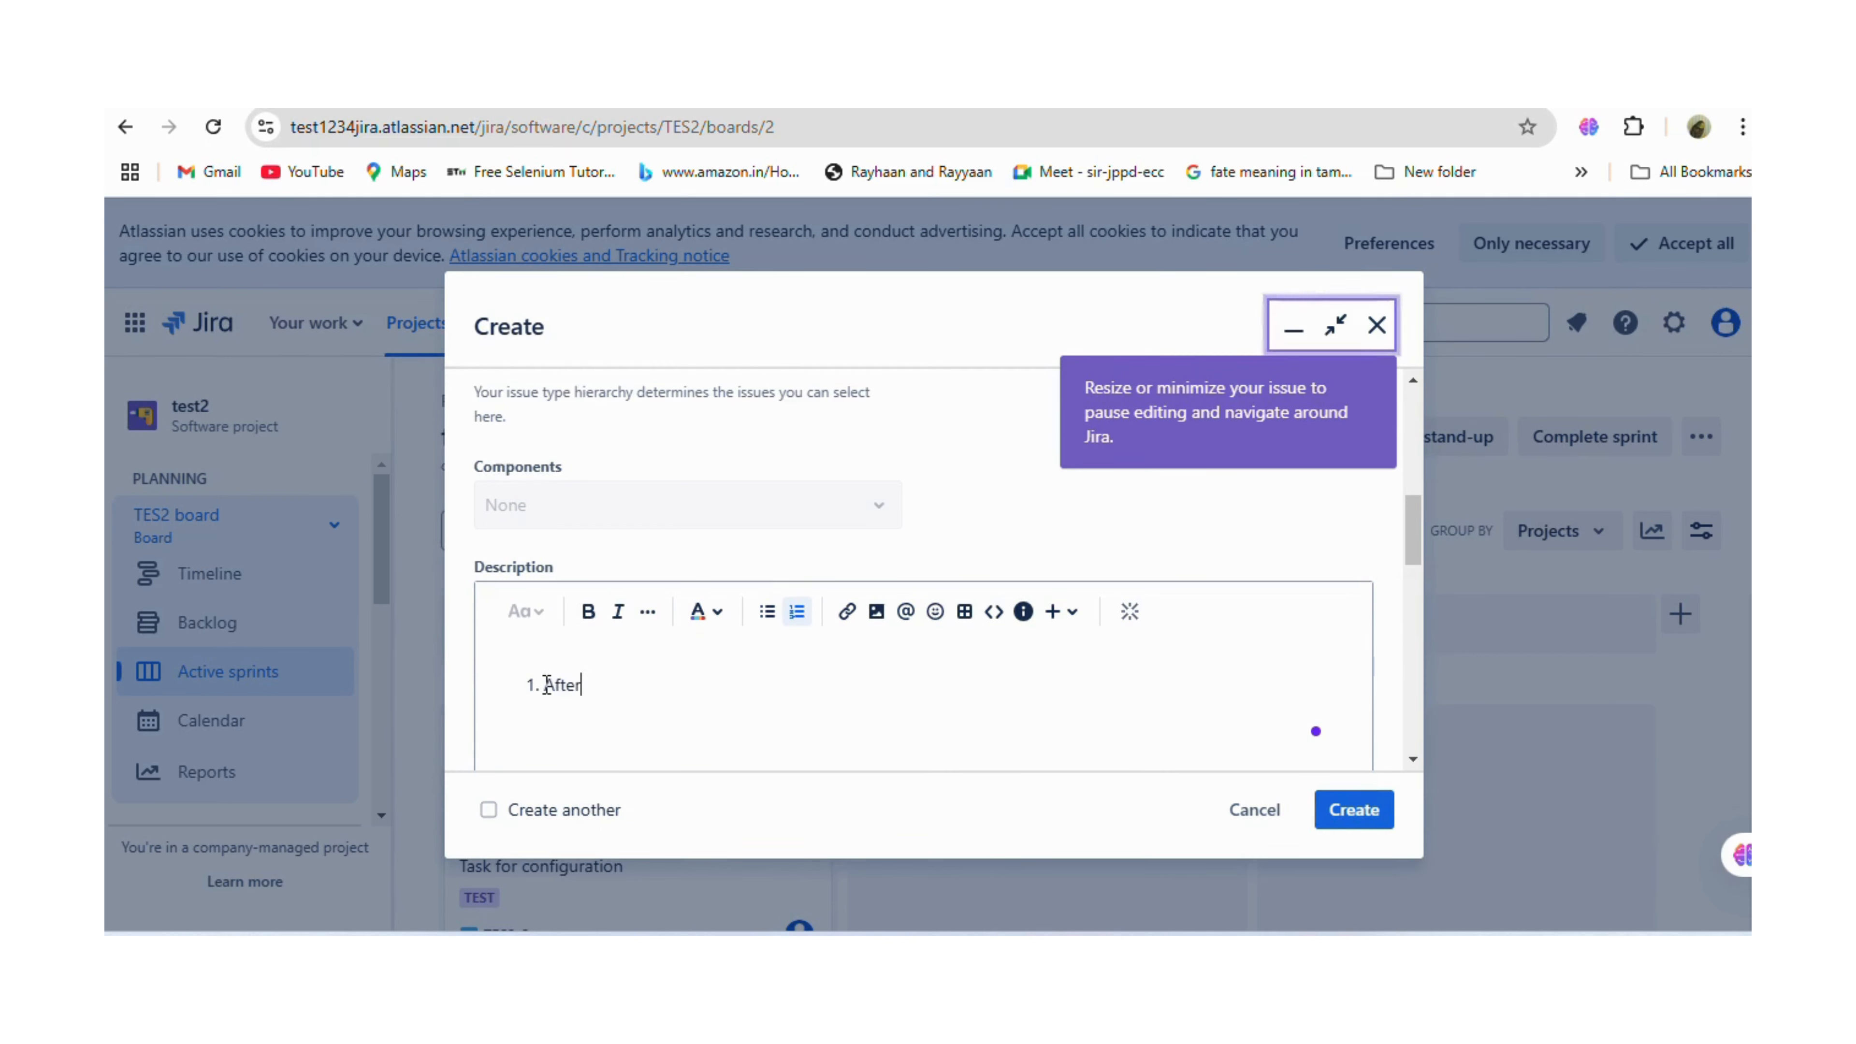
pyautogui.write(' completion')
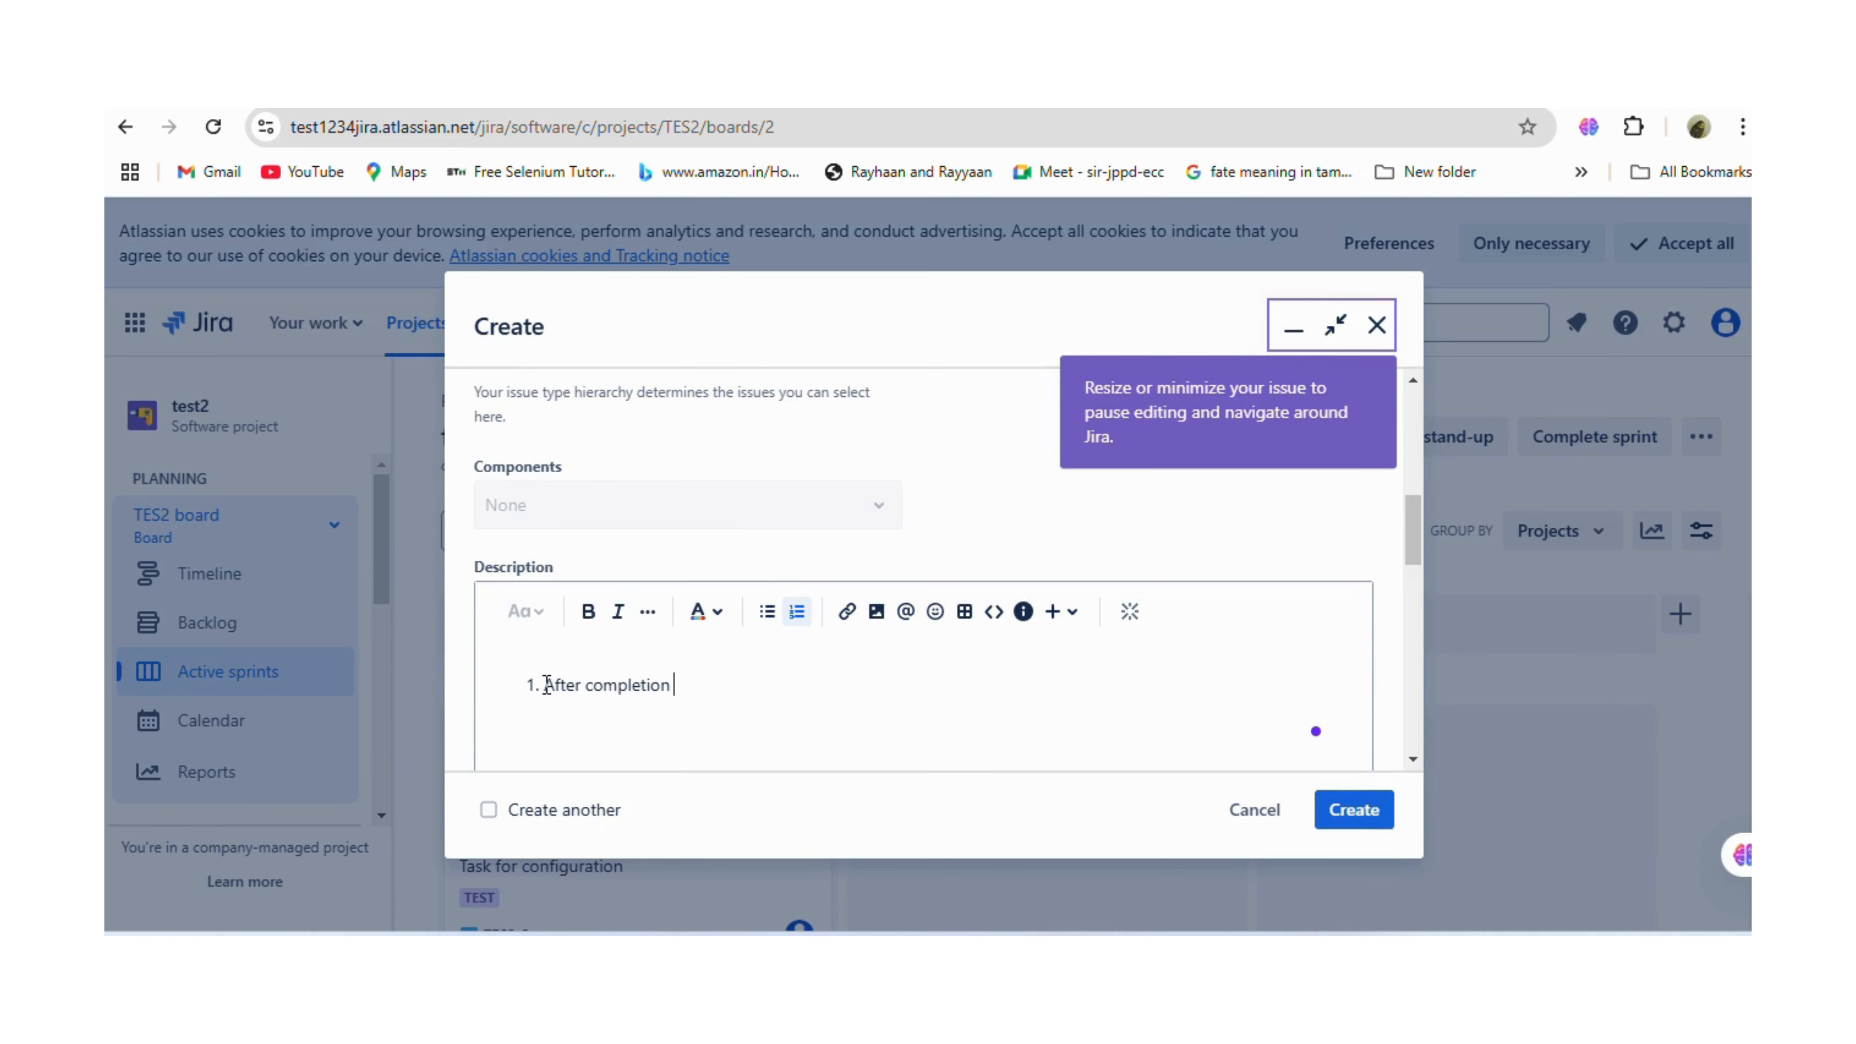
pyautogui.write(' show the satatu')
pyautogui.press('BackSpace')
pyautogui.press('BackSpace')
pyautogui.press('BackSpace')
pyautogui.press('BackSpace')
pyautogui.press('BackSpace')
pyautogui.write('the status ')
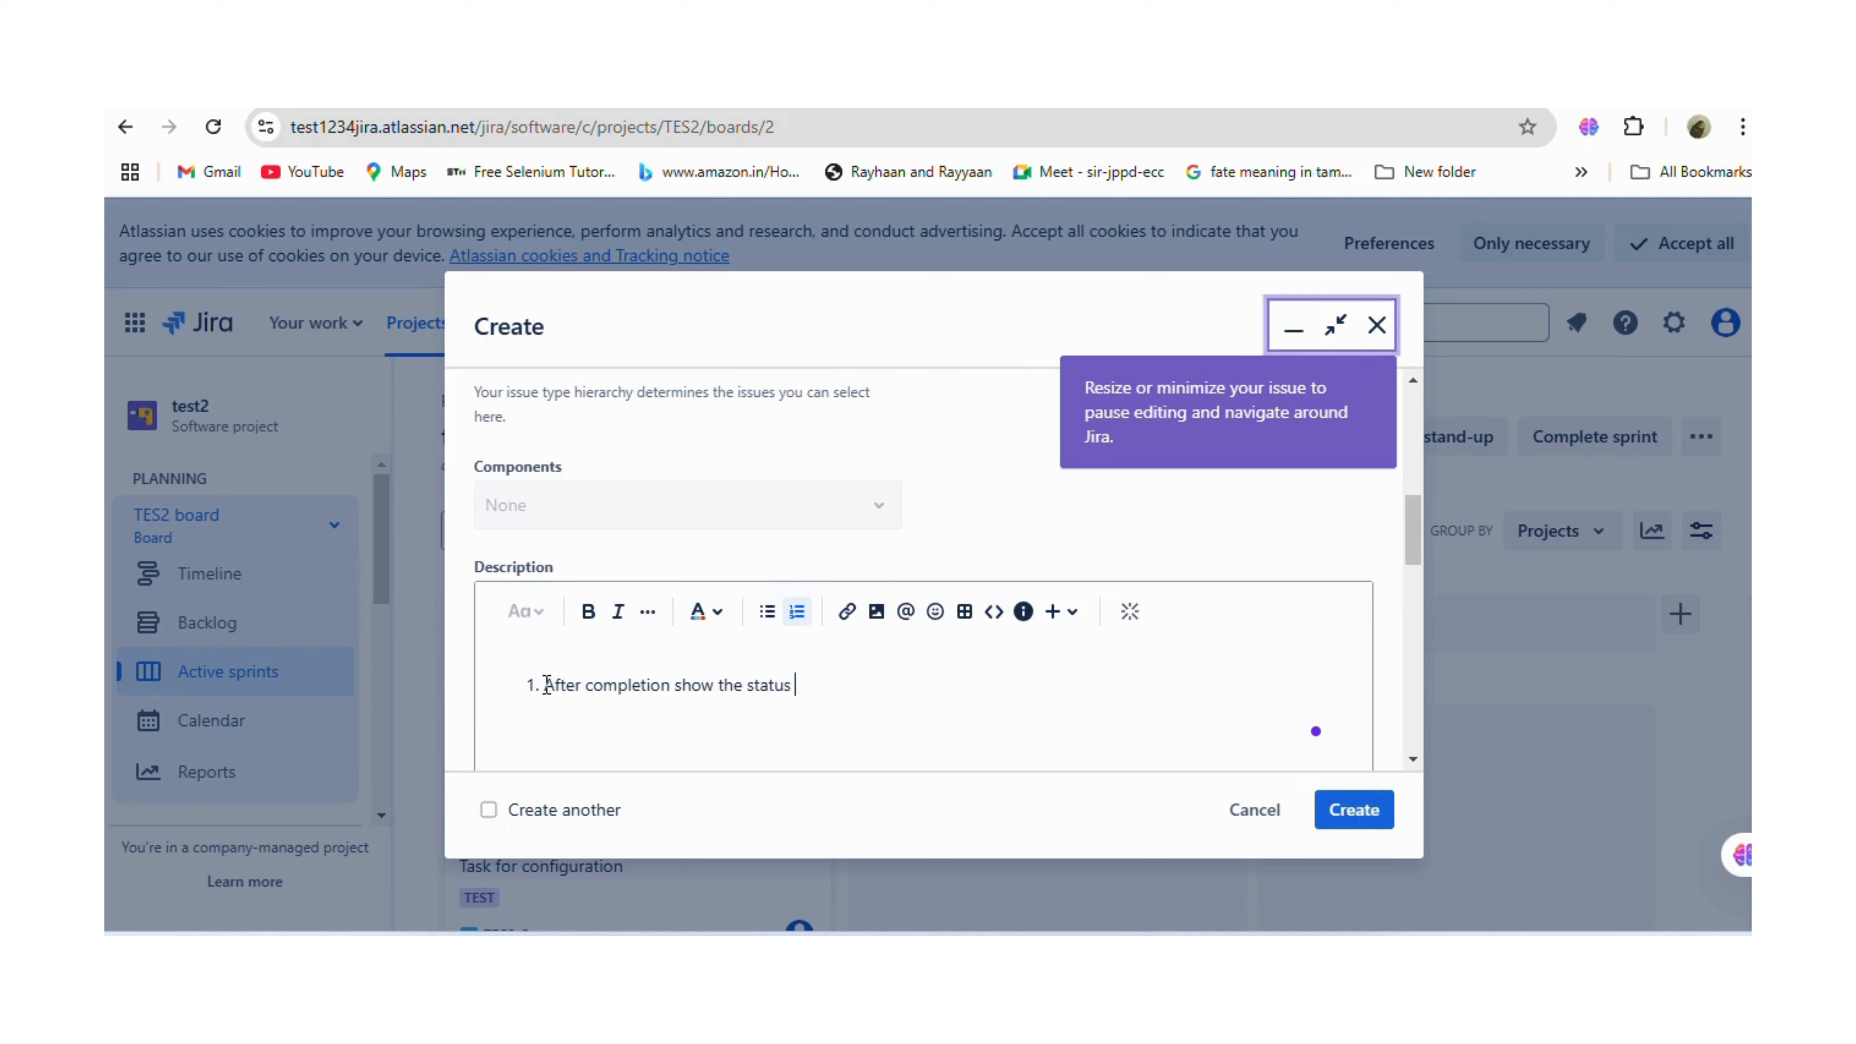
pyautogui.write('of payment')
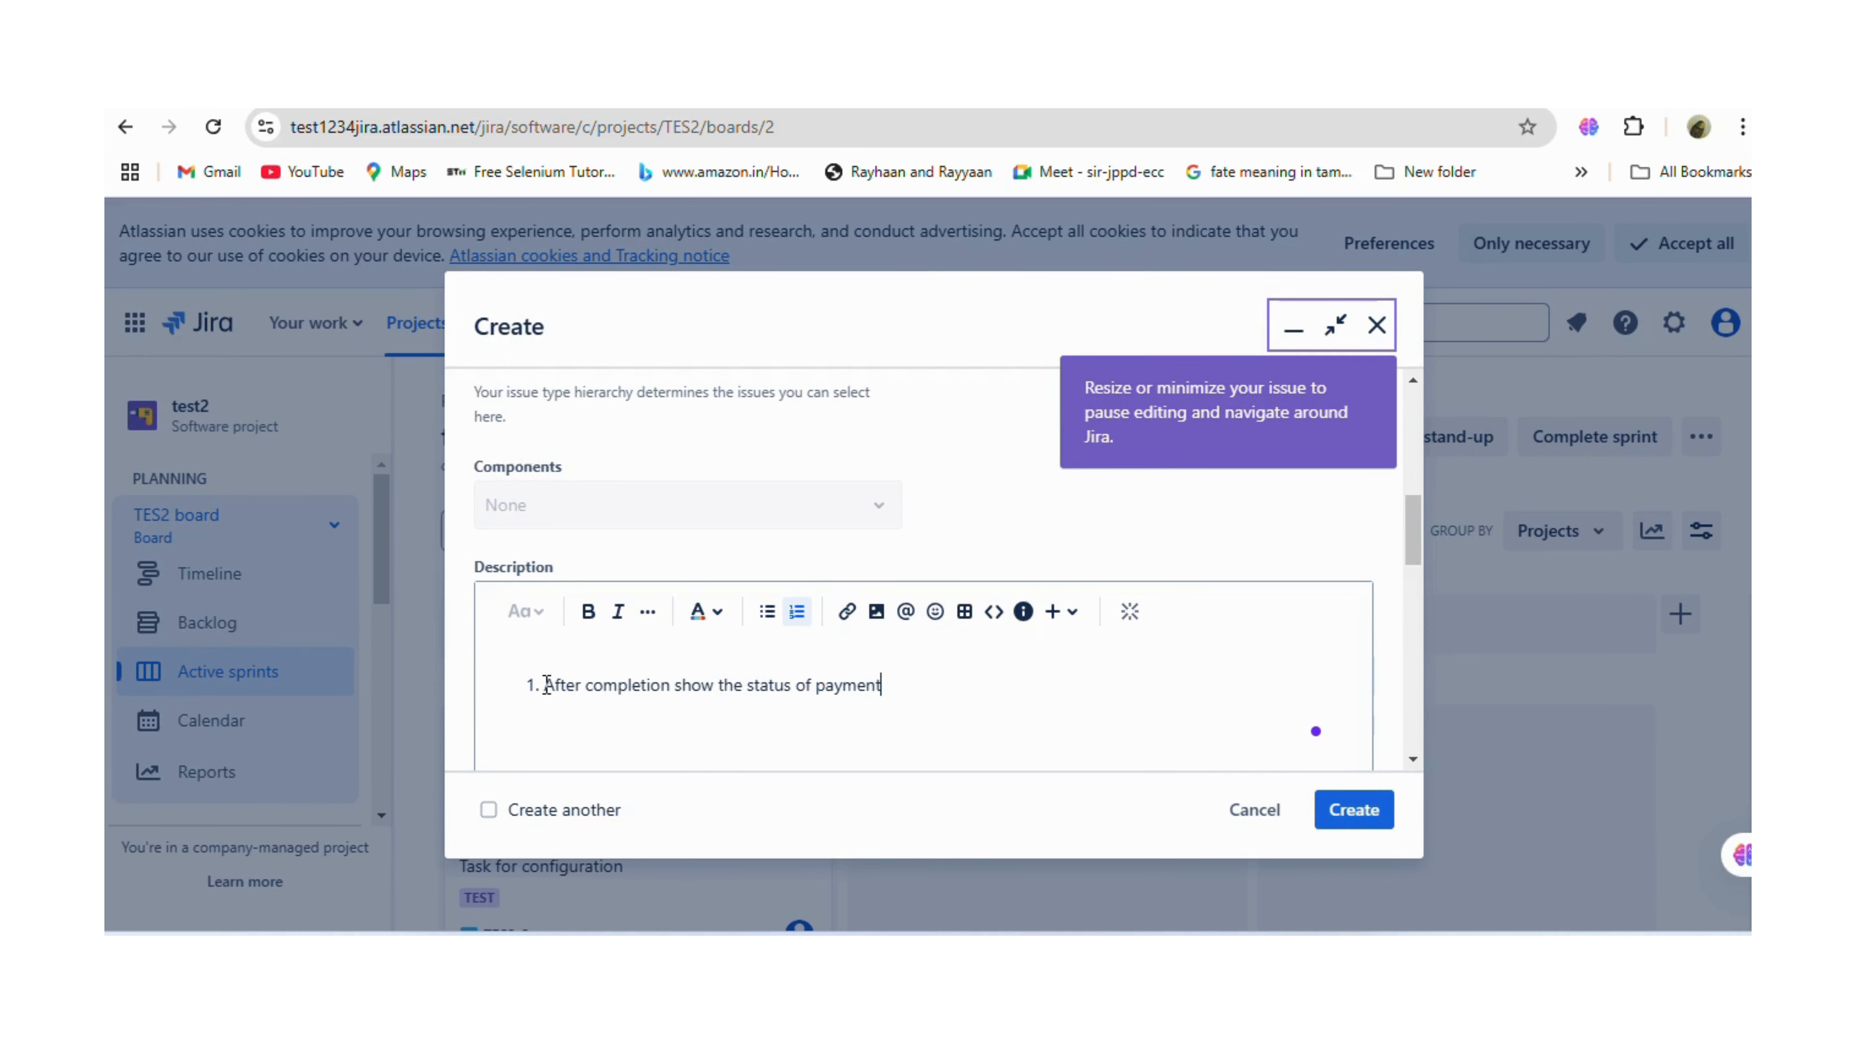
pyautogui.write('.')
pyautogui.scroll(-2, 748, 715)
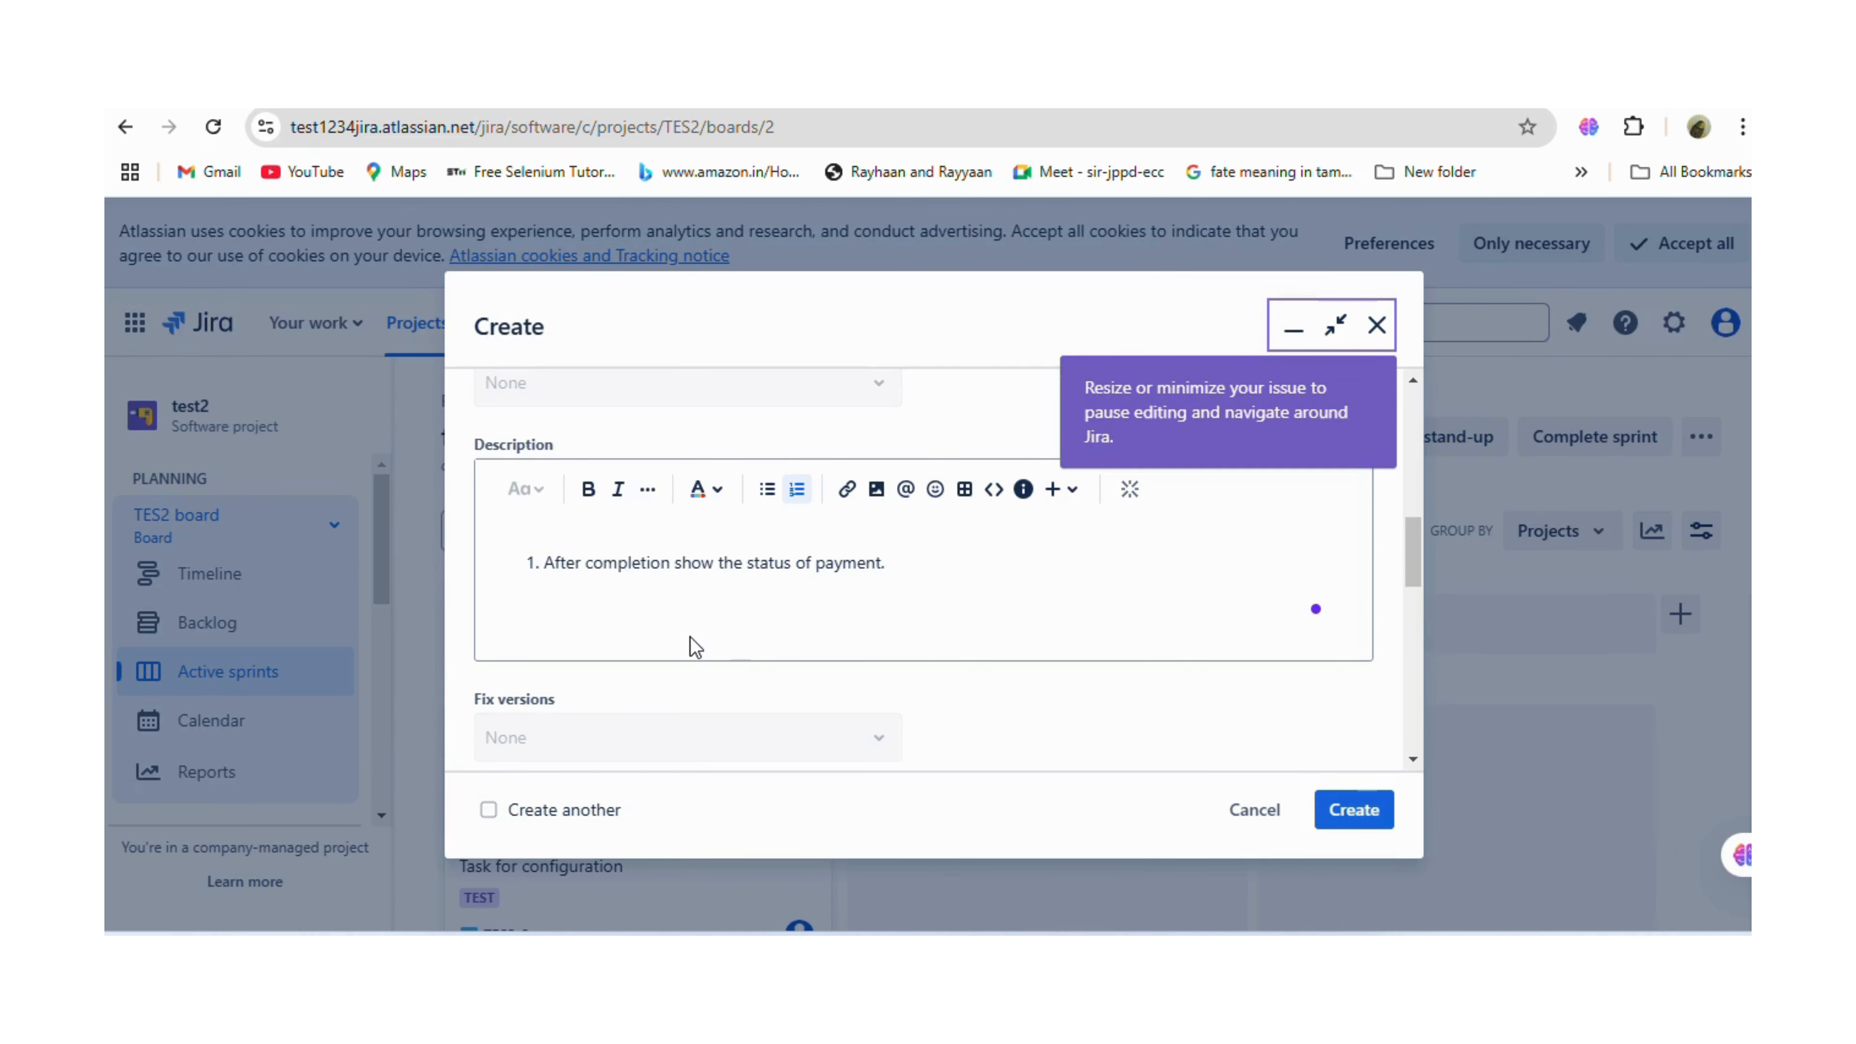
# Shrink the issue creation form to its compact size and look through its fields from project to labels.
pyautogui.scroll(-3, 693, 642)
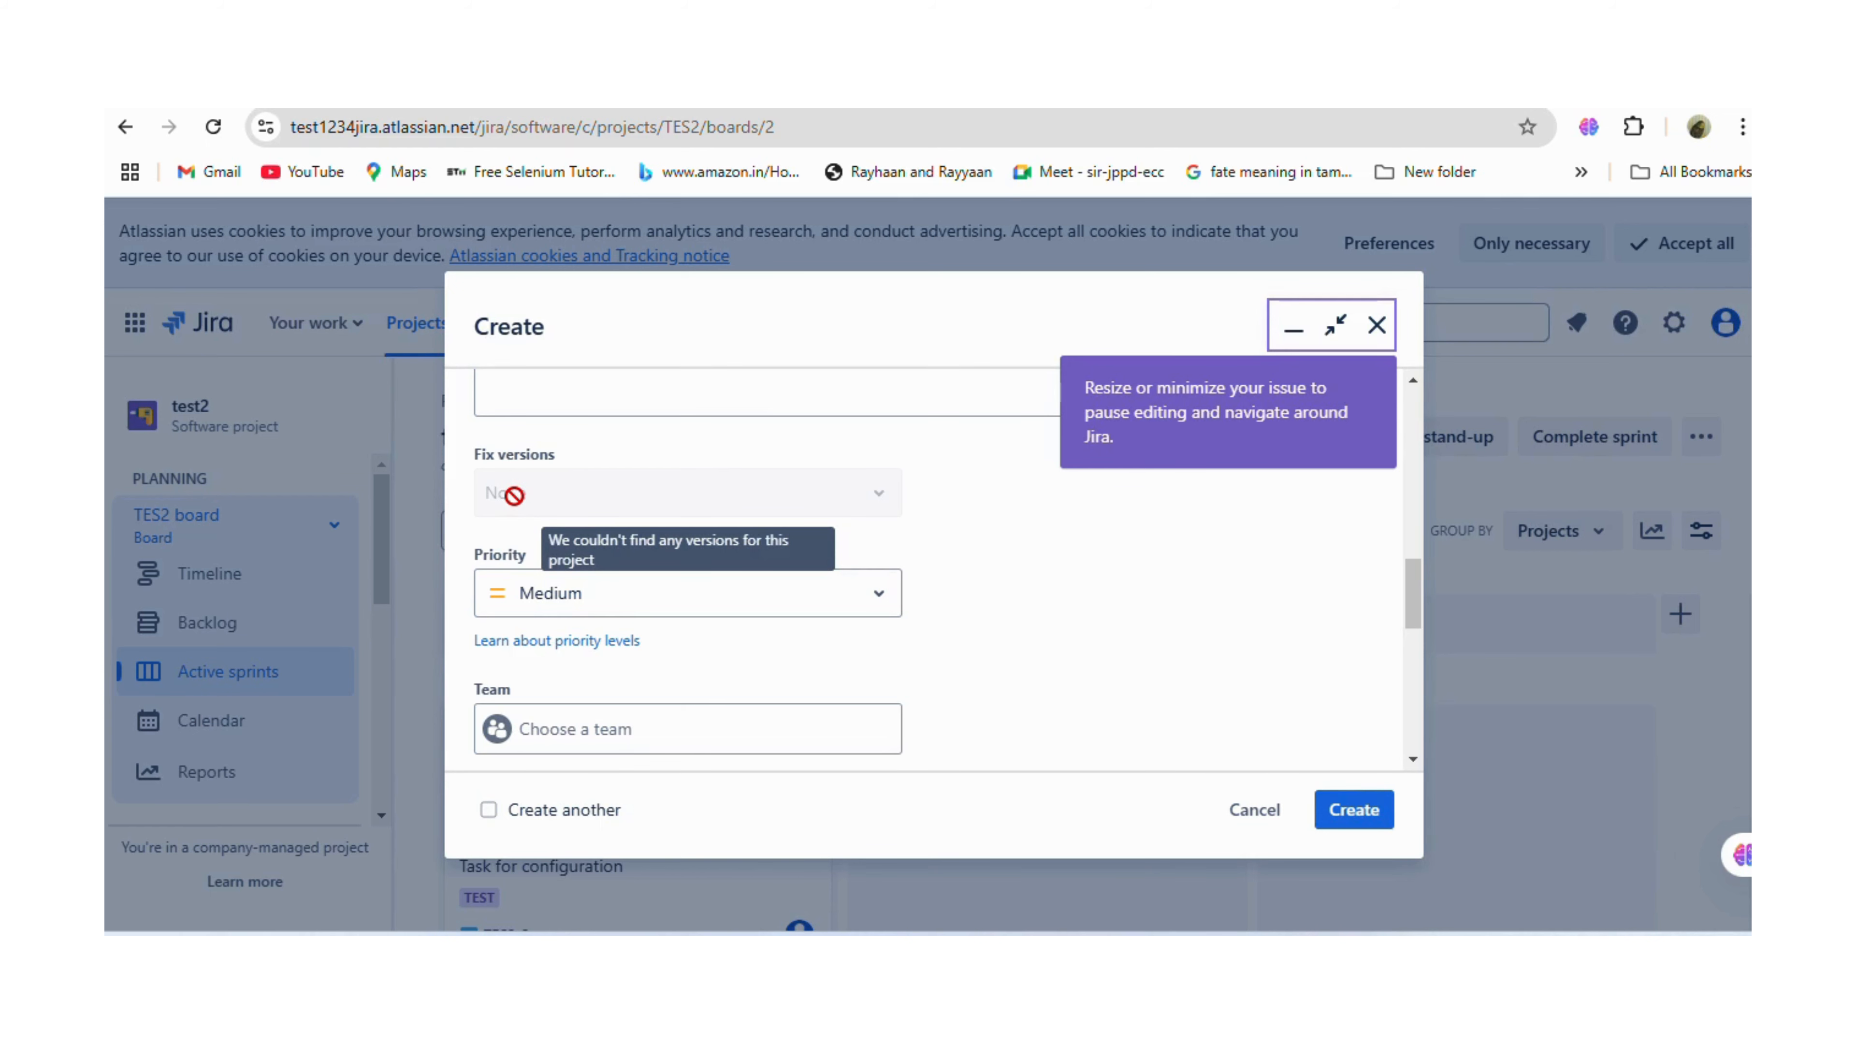
pyautogui.click(1336, 326)
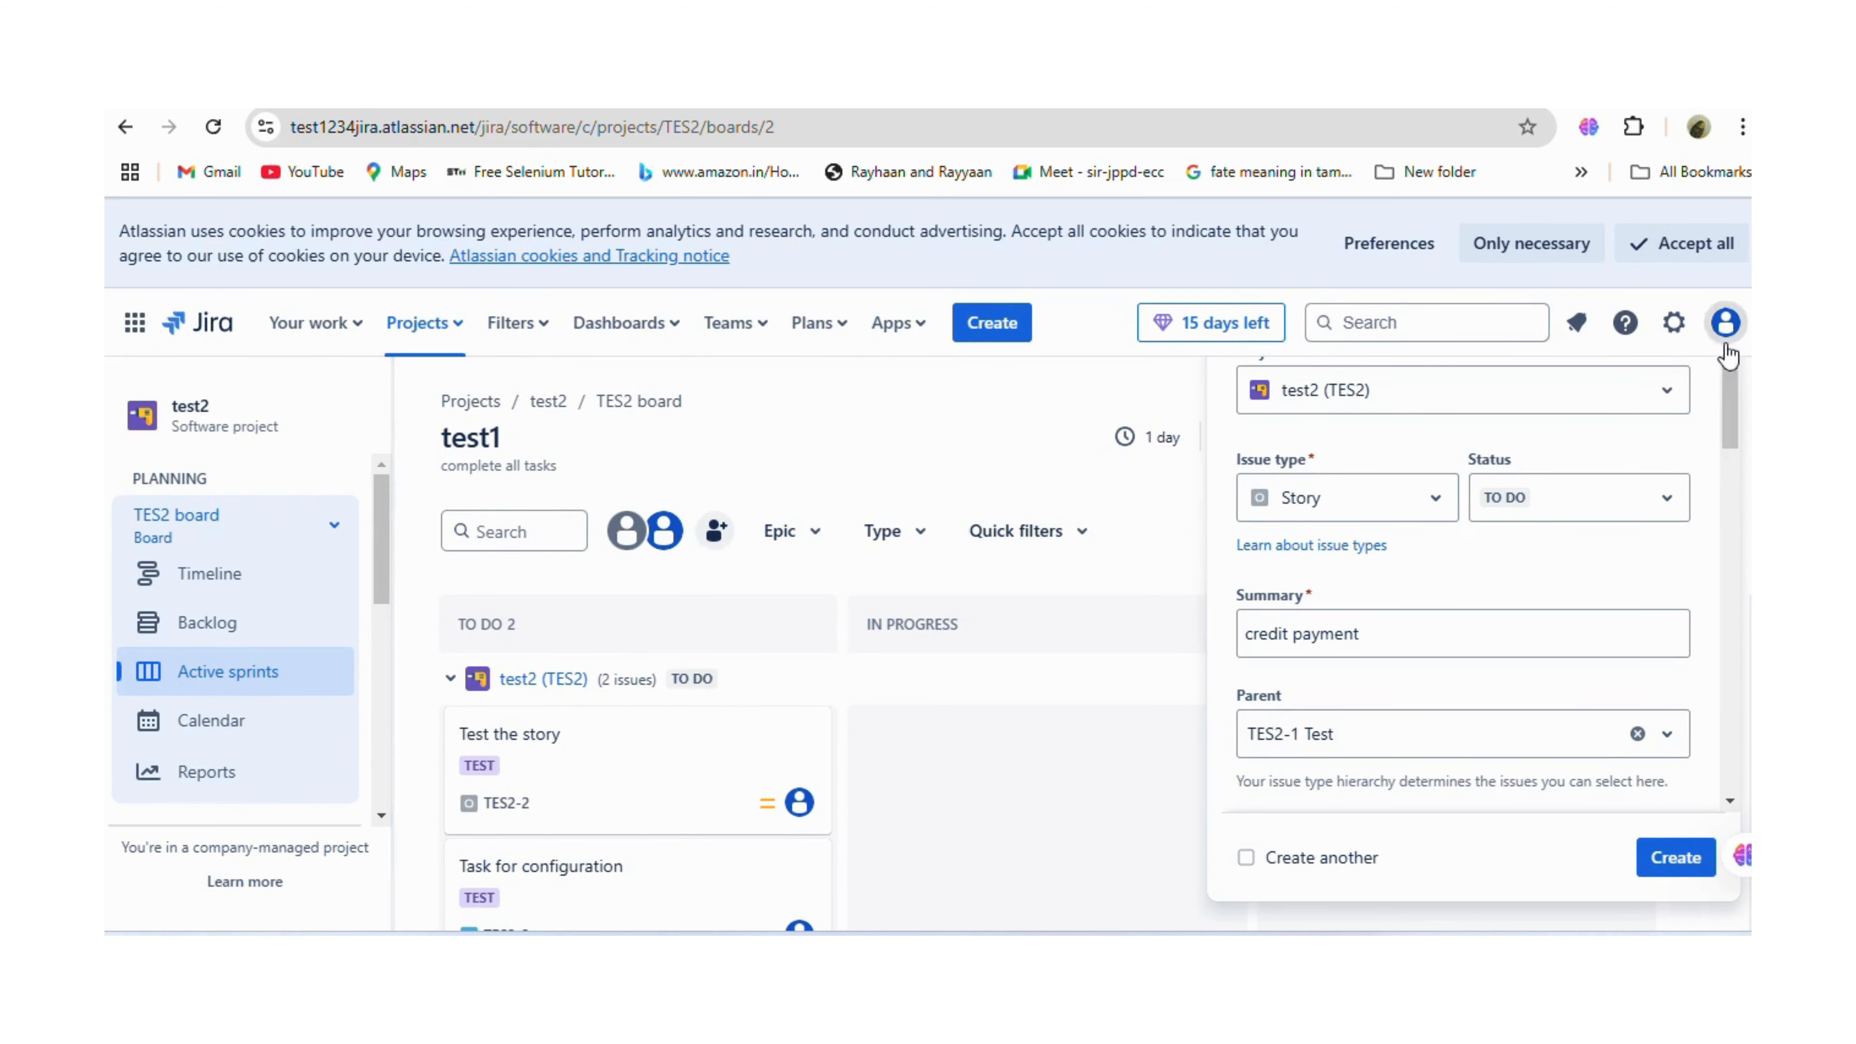
pyautogui.scroll(-3, 1368, 573)
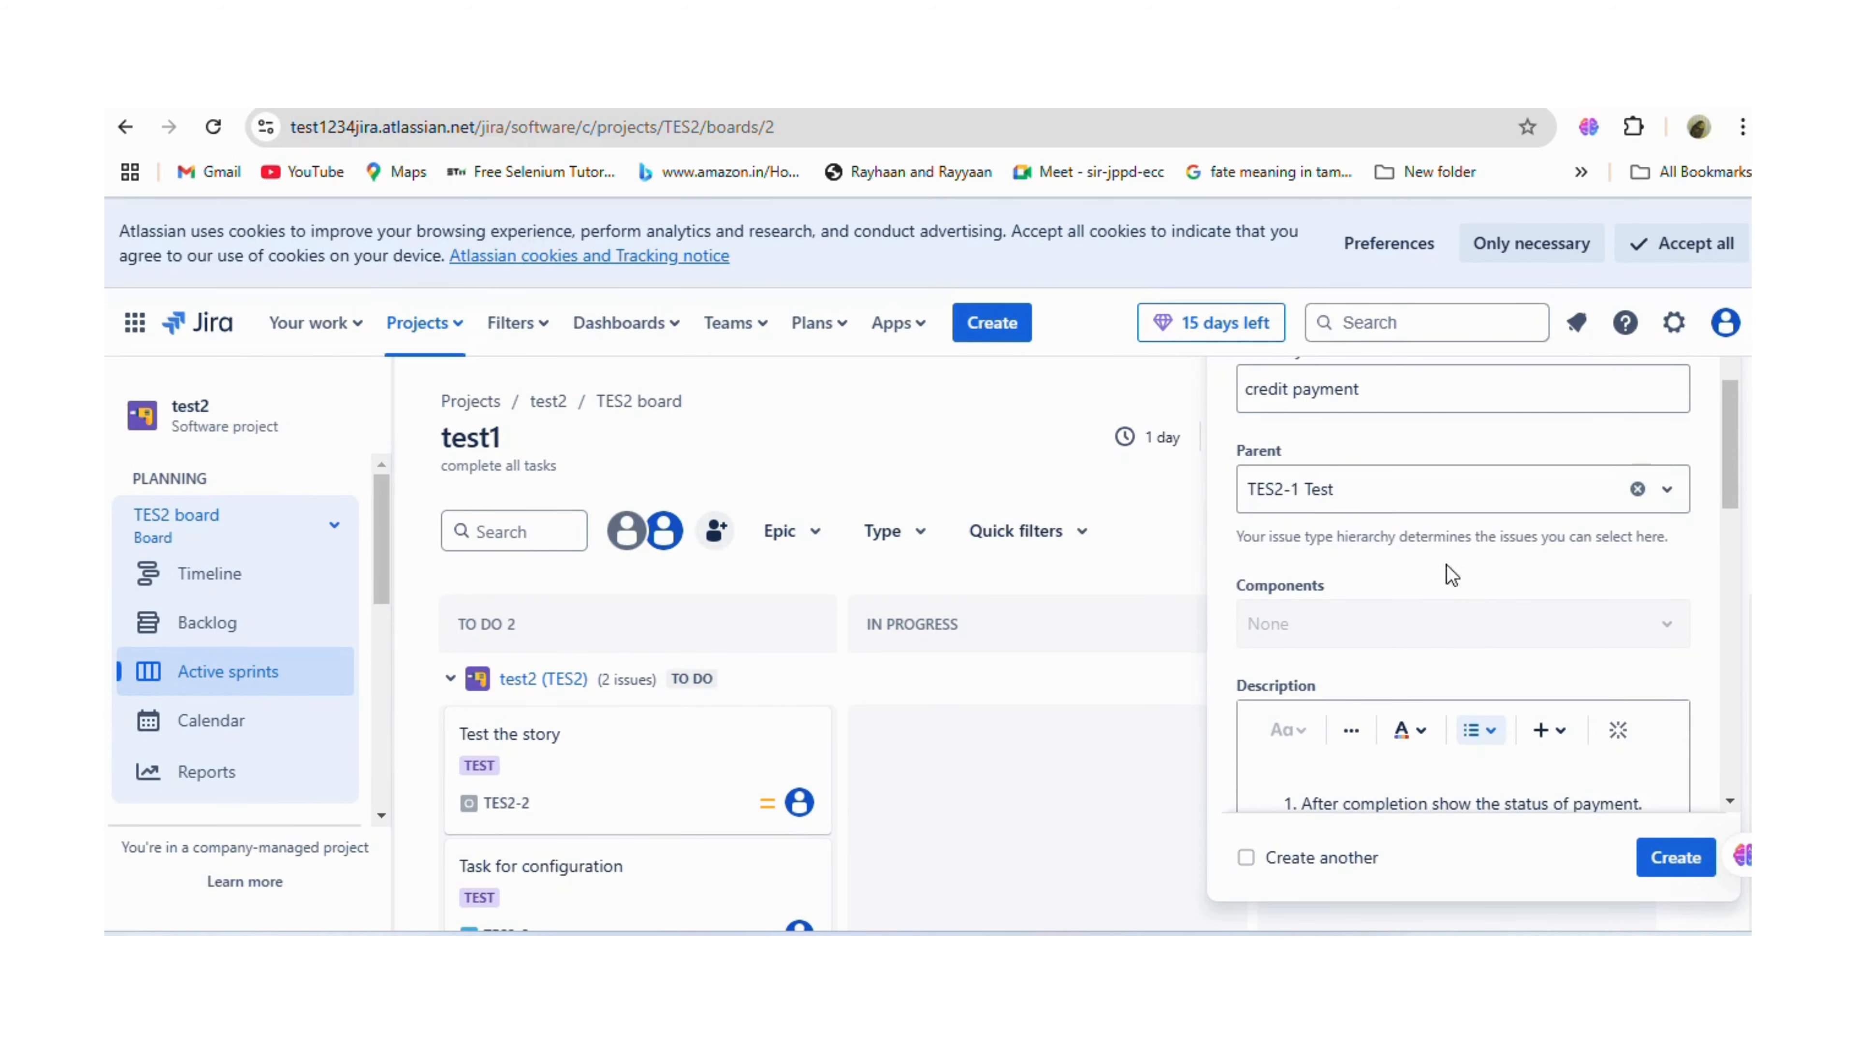
pyautogui.scroll(3, 1378, 541)
pyautogui.scroll(1, 1442, 576)
pyautogui.scroll(-3, 1491, 630)
pyautogui.scroll(-5, 1384, 589)
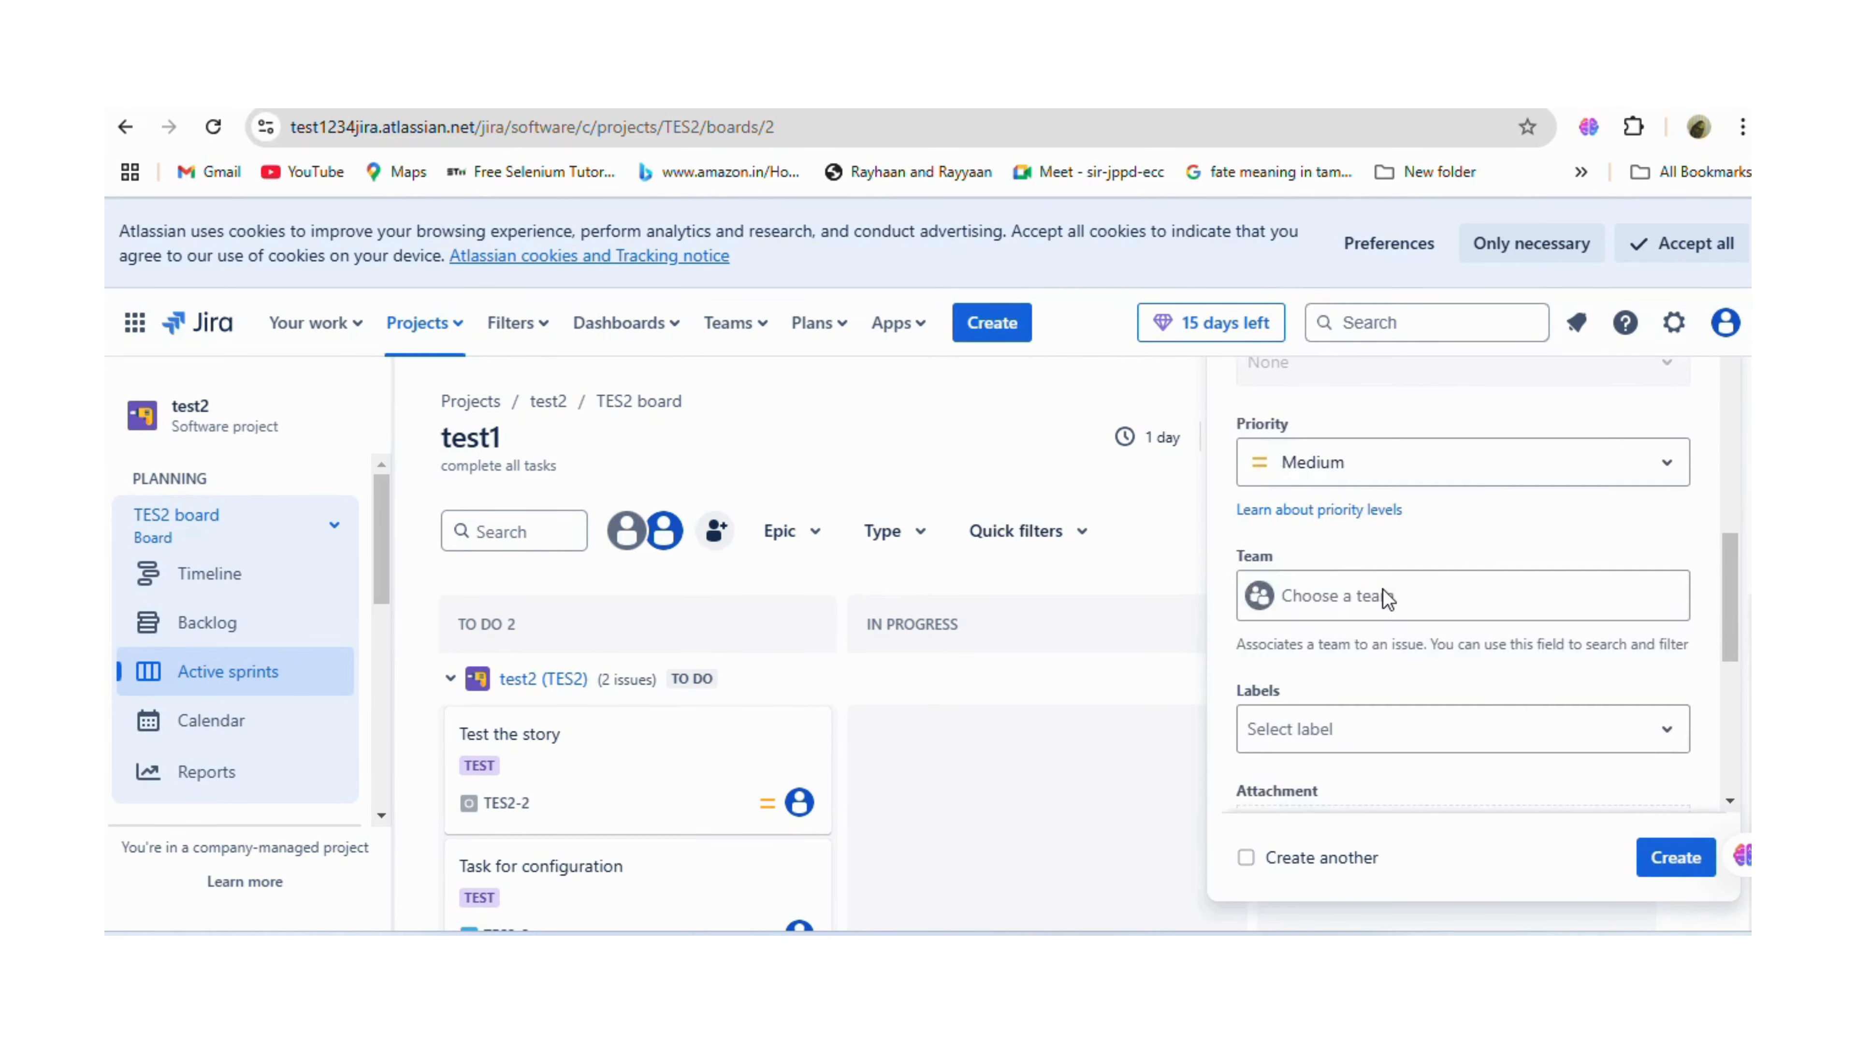
# Set the story's priority to High.
pyautogui.scroll(3, 1383, 589)
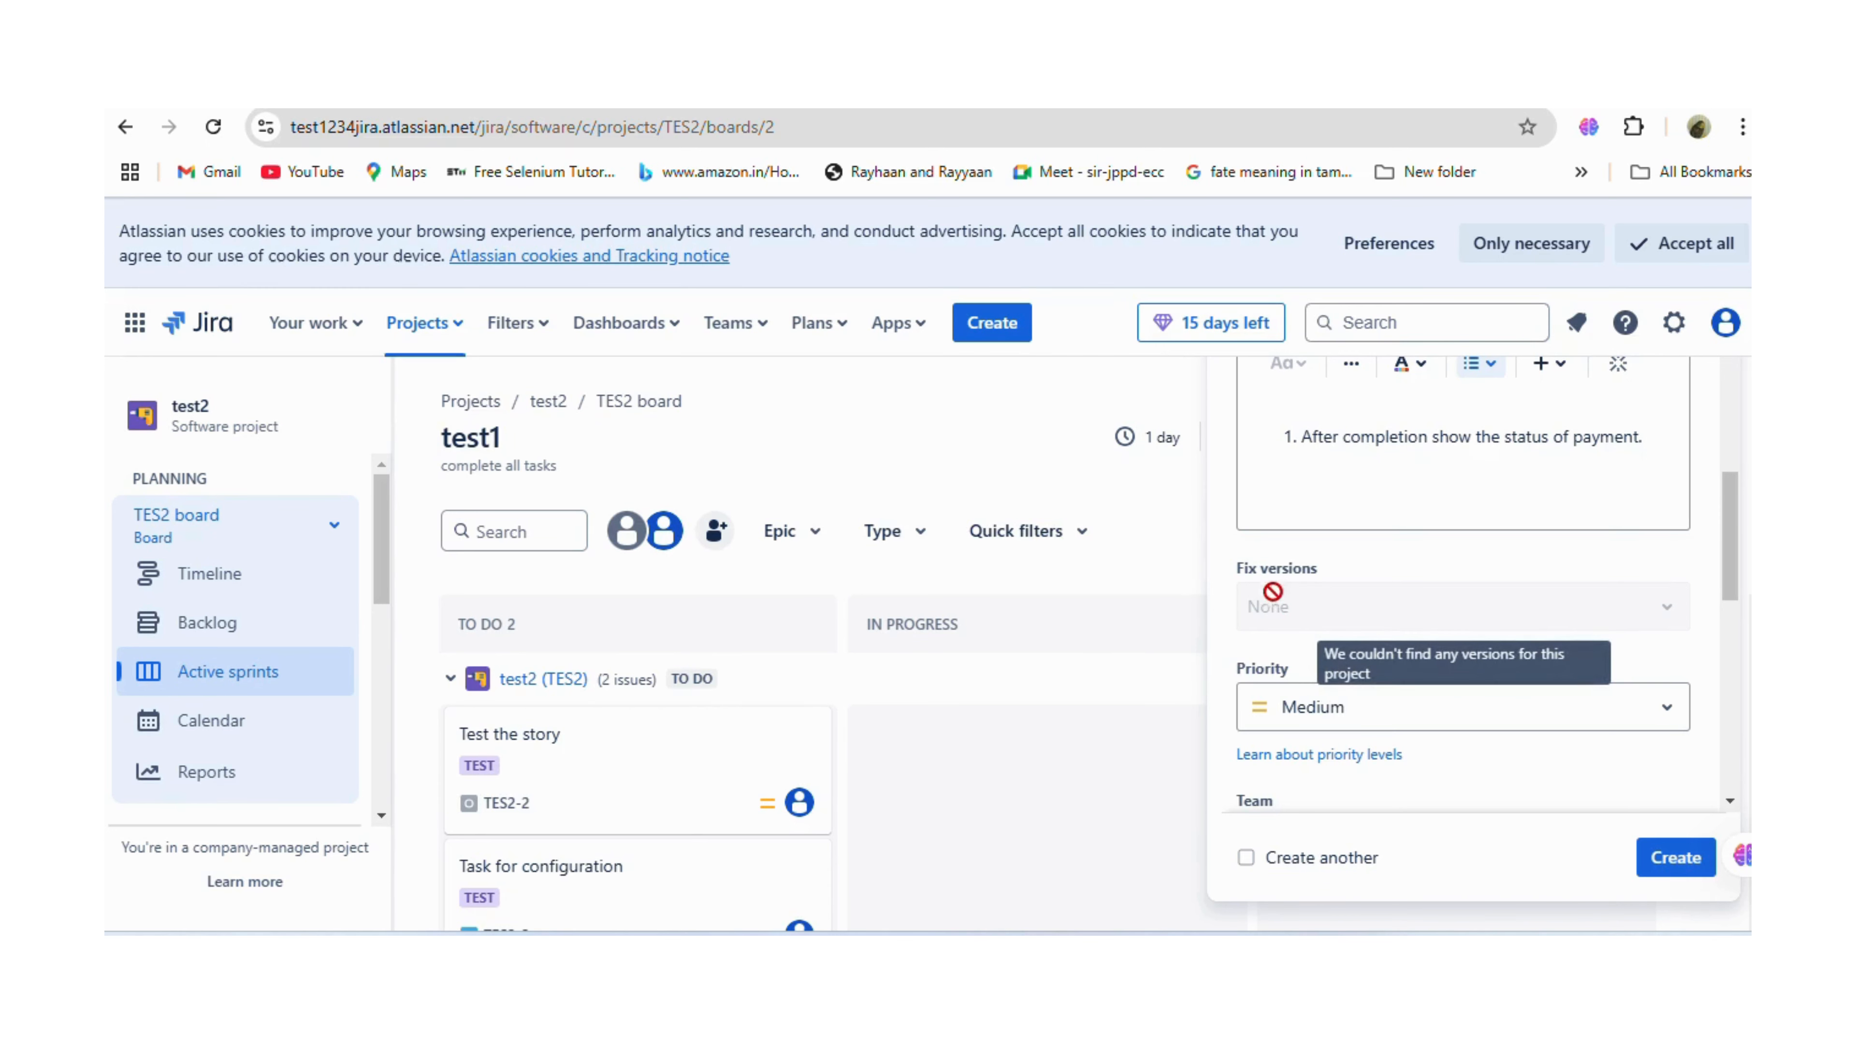
pyautogui.scroll(-2, 1287, 596)
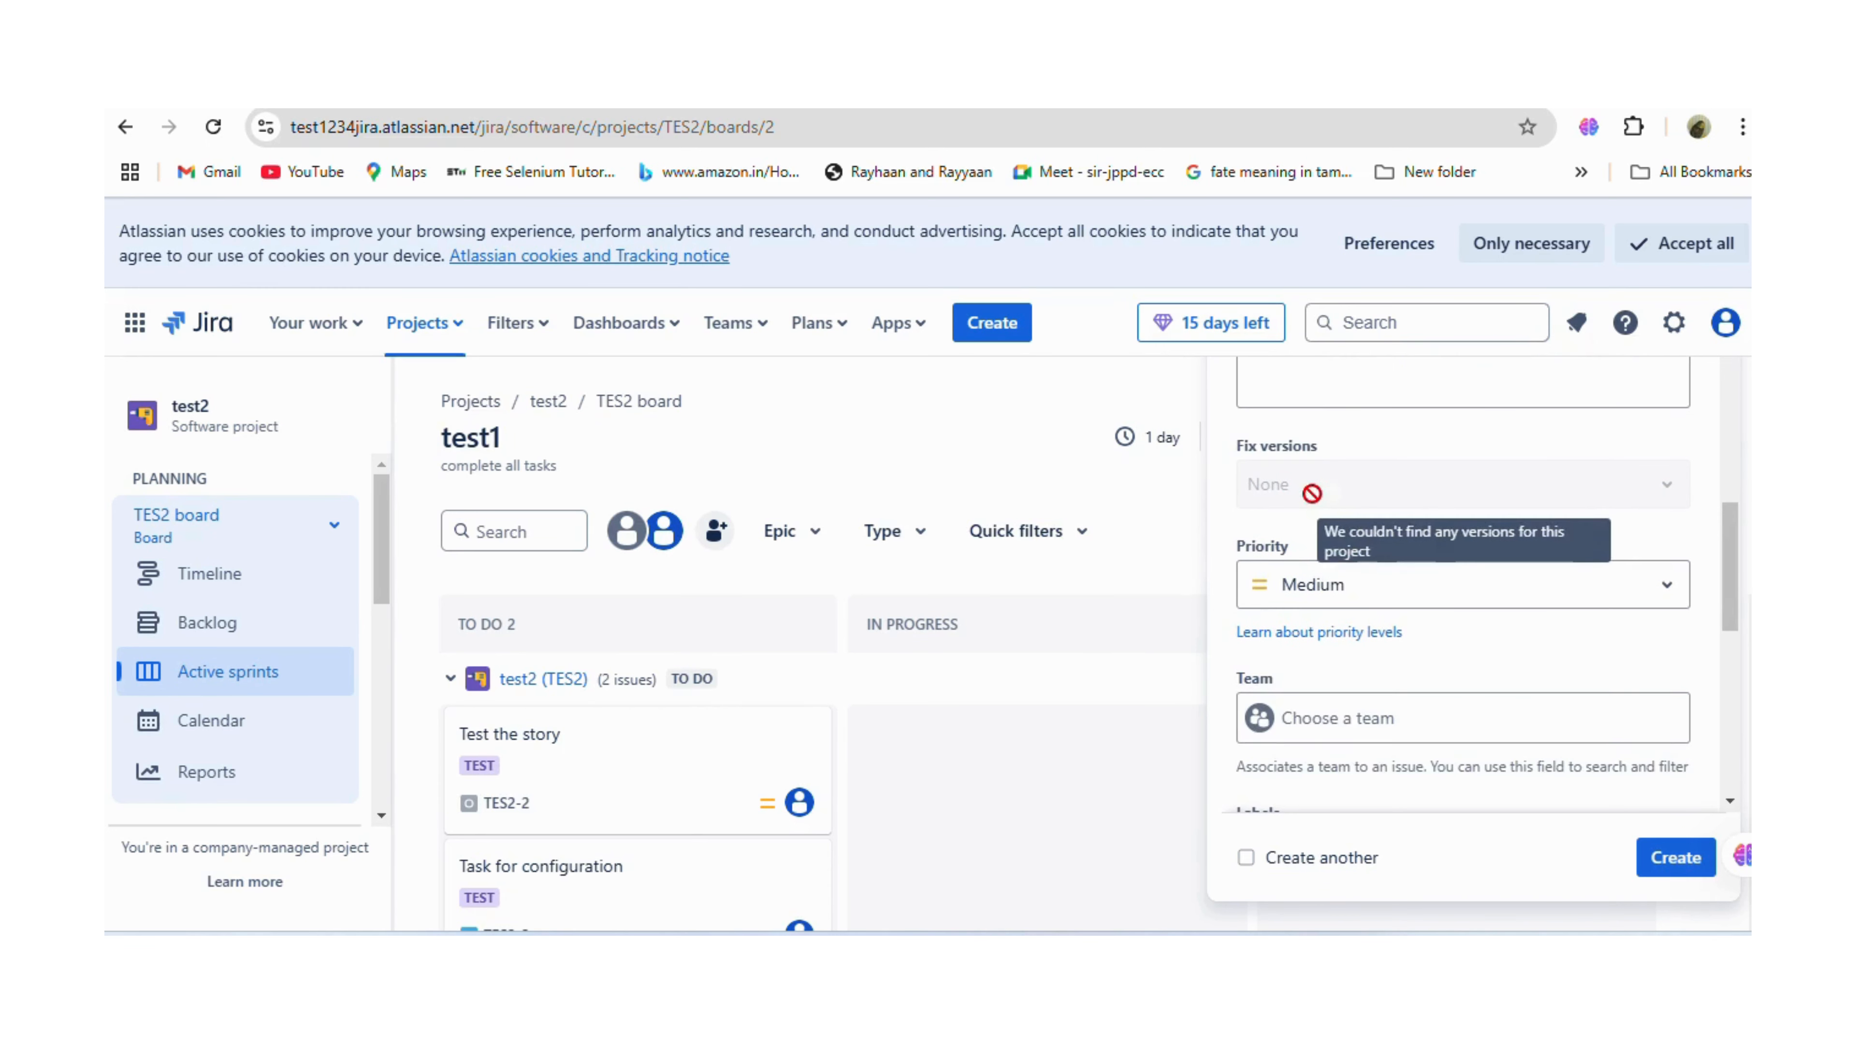
pyautogui.click(1316, 604)
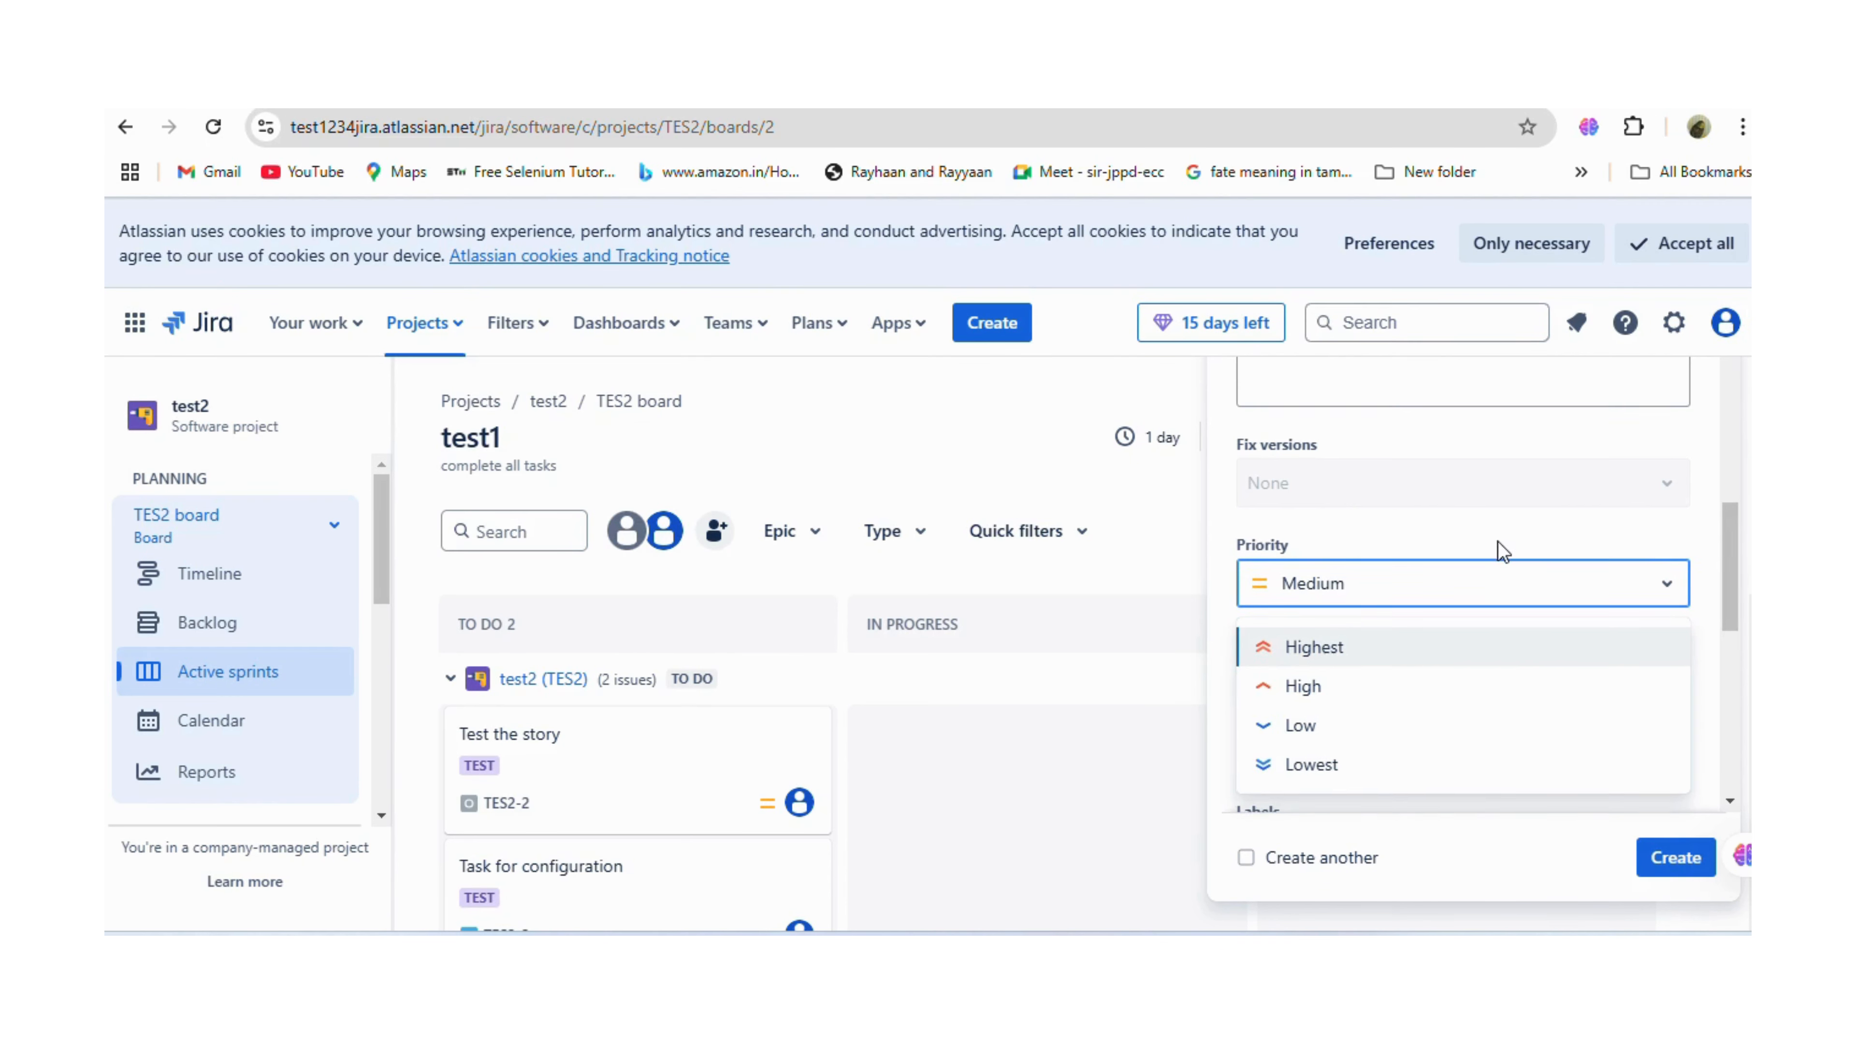
pyautogui.scroll(-2, 1502, 550)
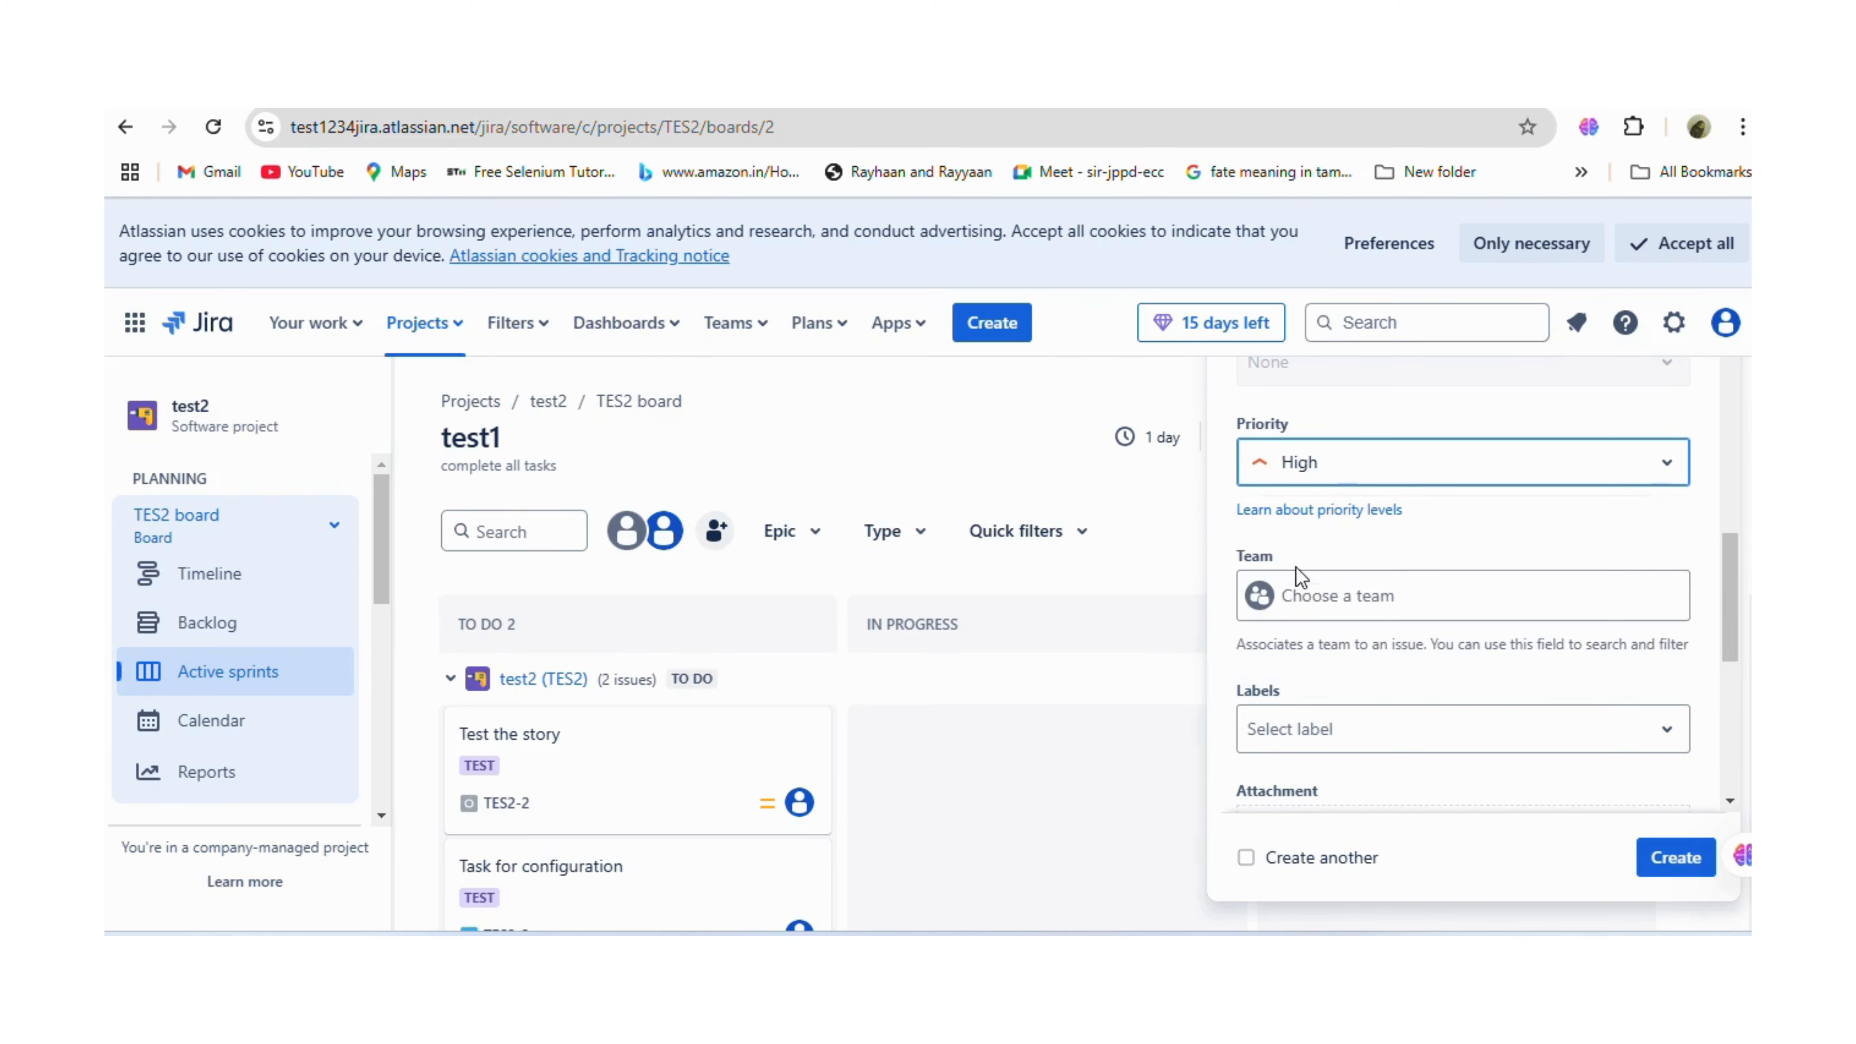
# Assign the story to the team "Project team".
pyautogui.click(1294, 568)
pyautogui.click(1363, 603)
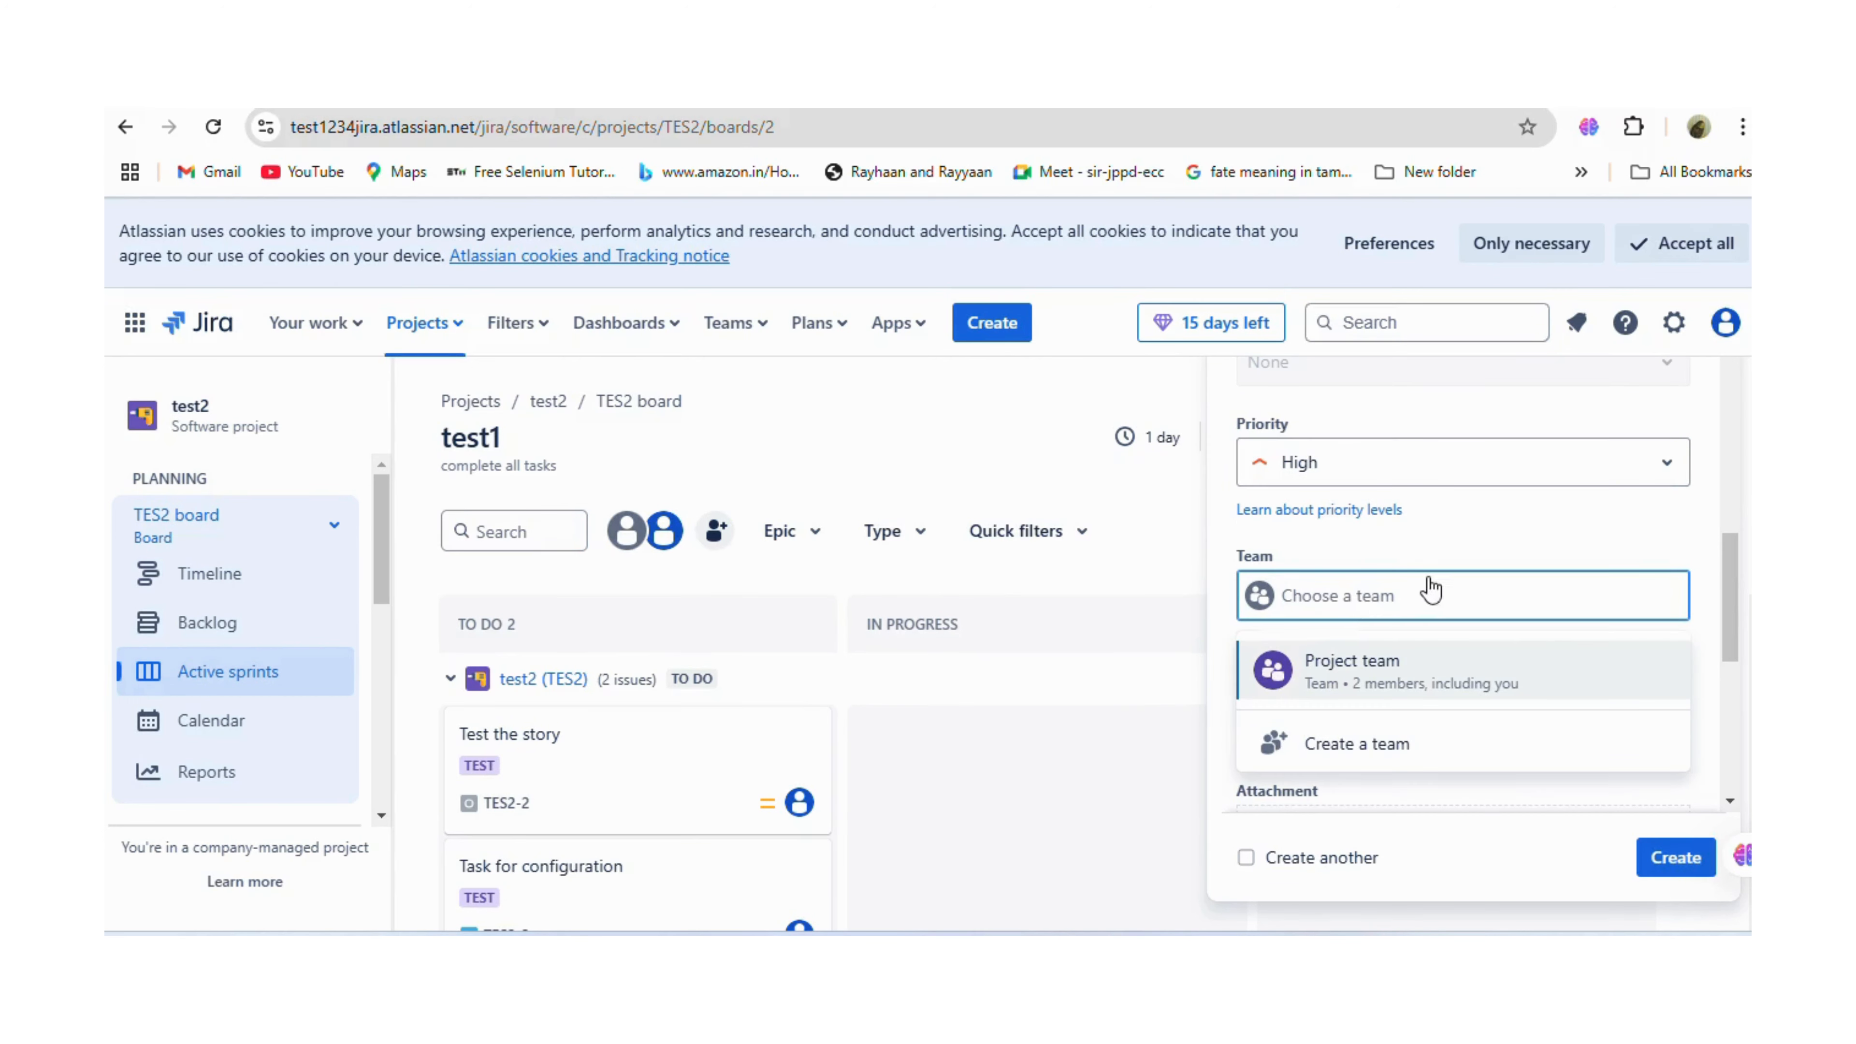
pyautogui.click(1415, 557)
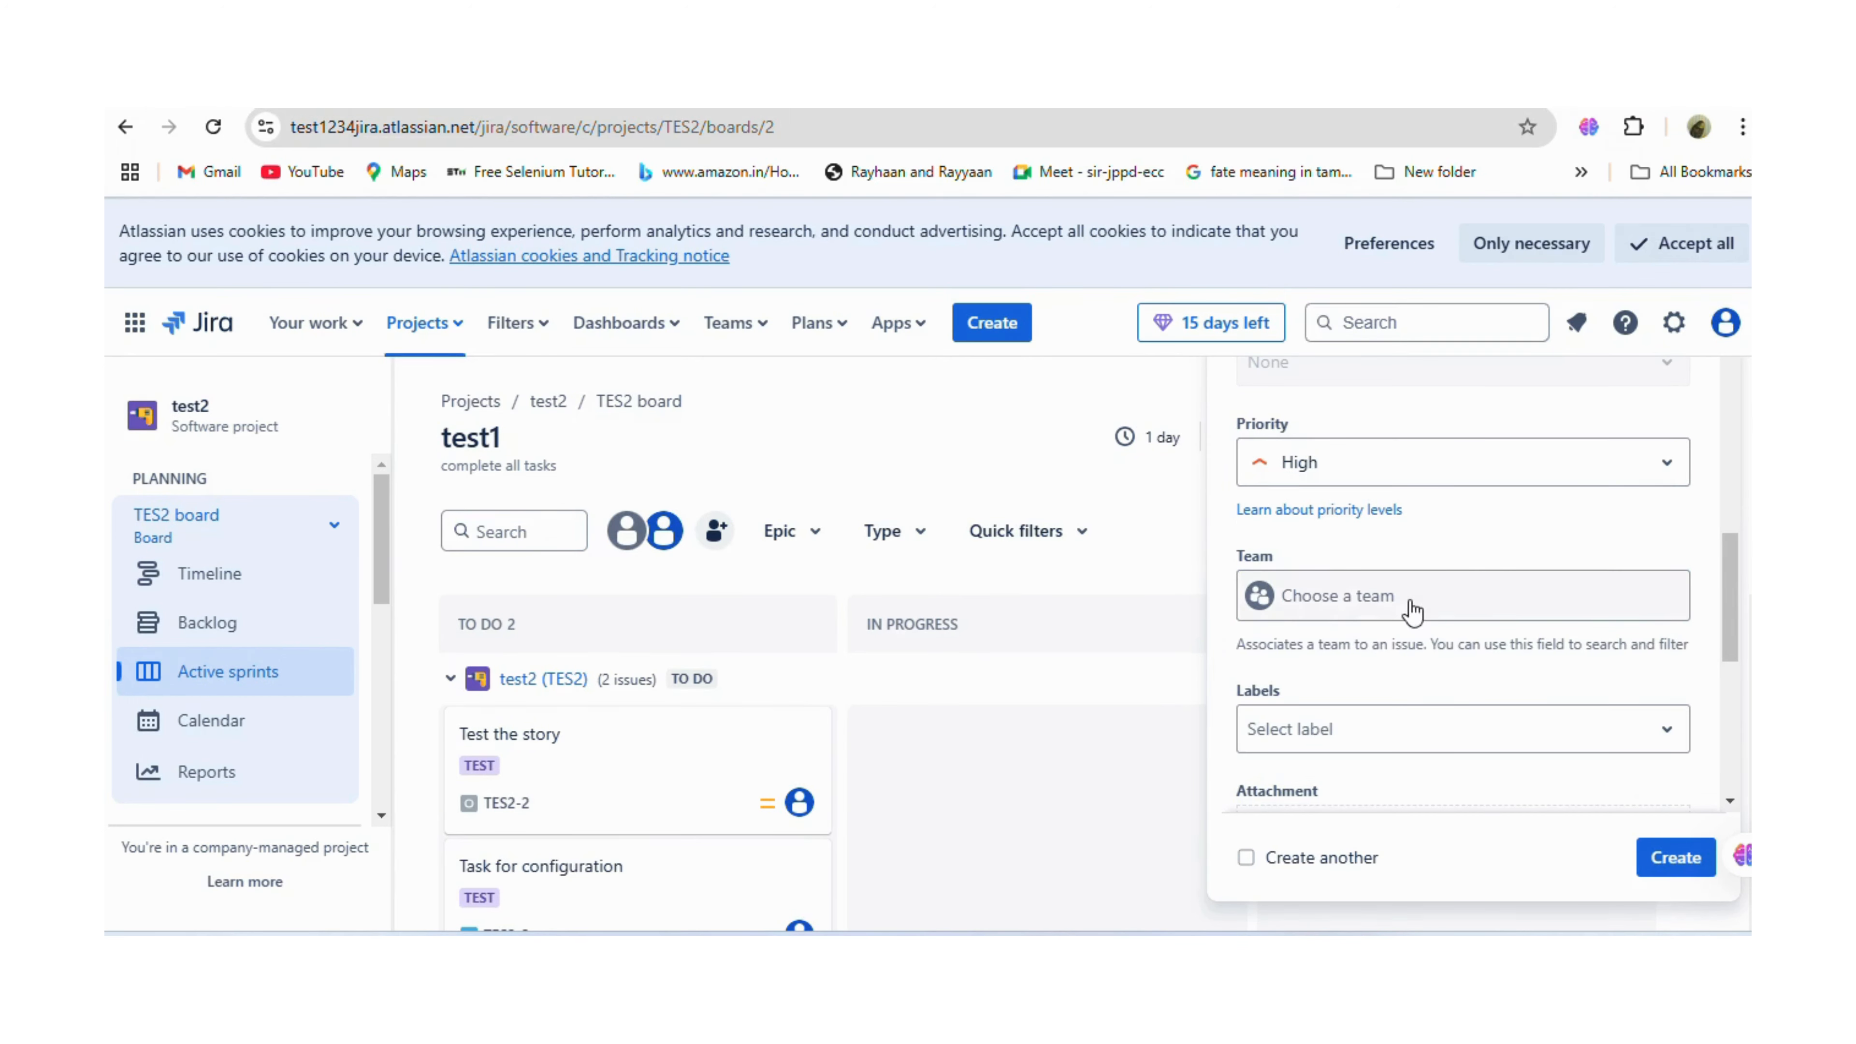
pyautogui.click(1360, 616)
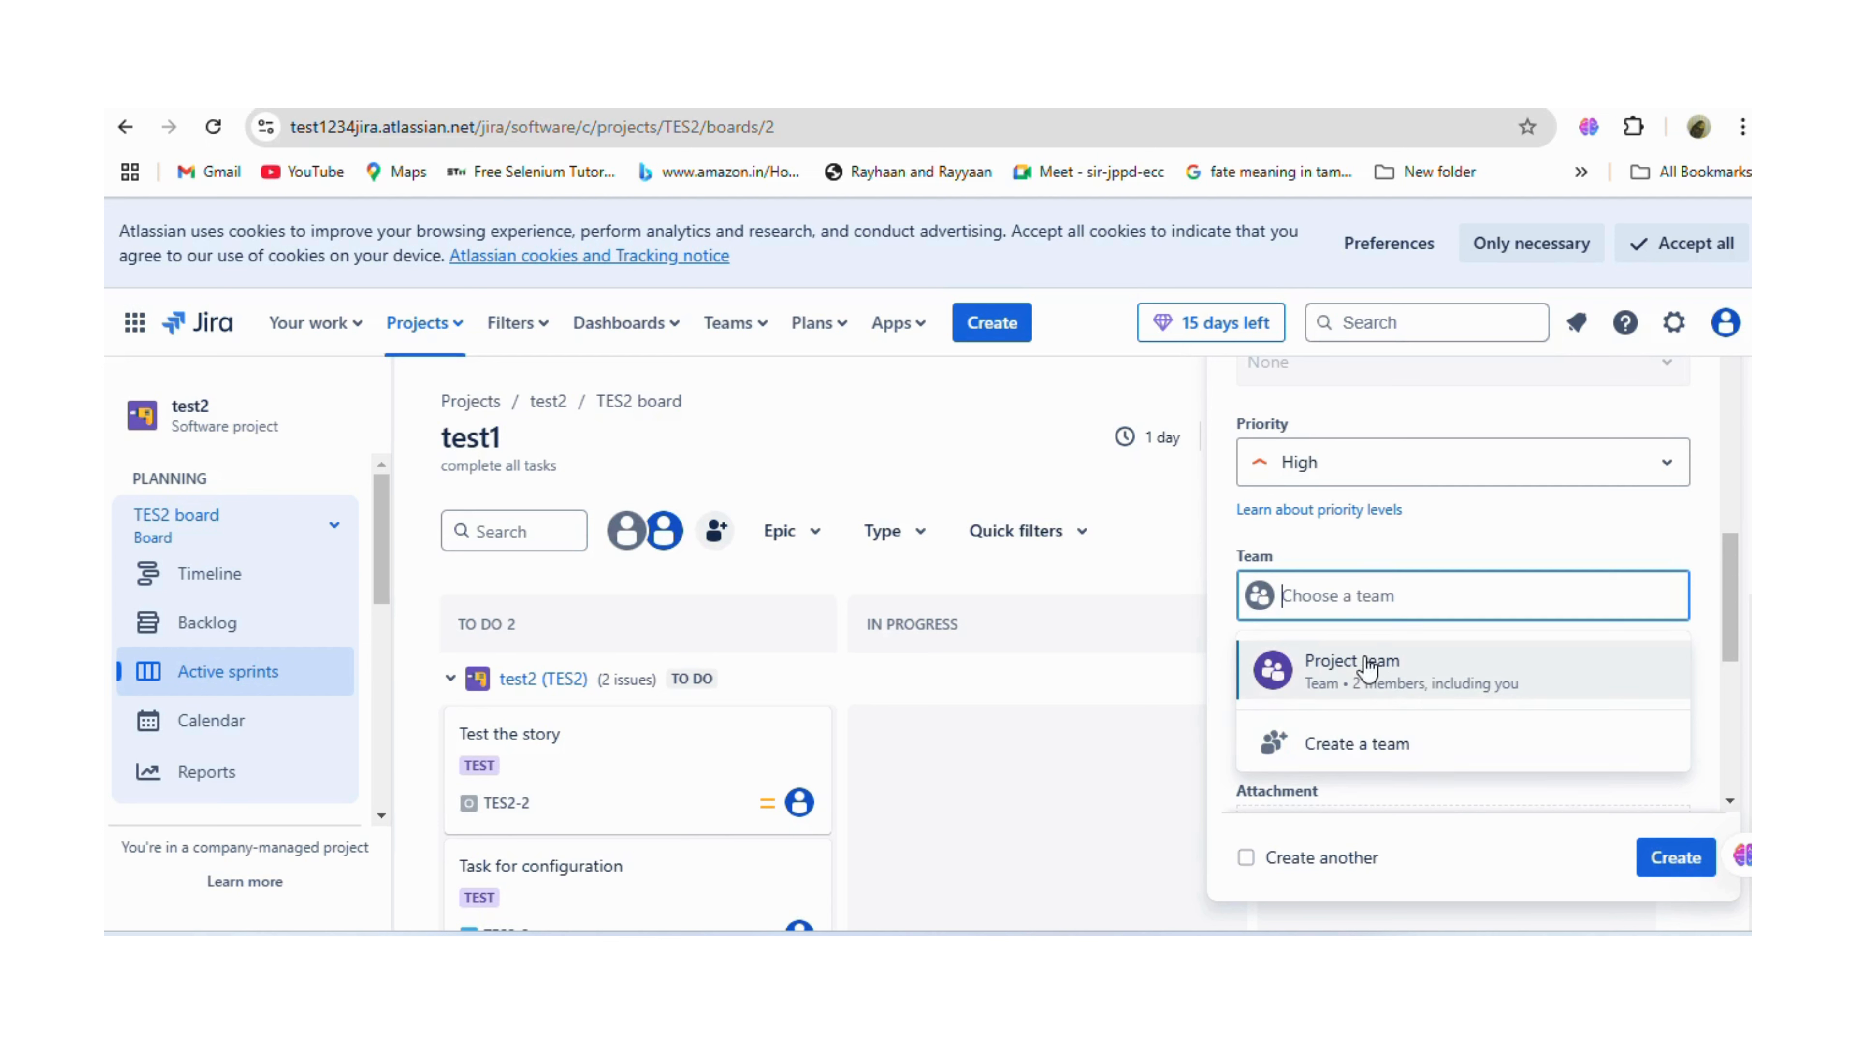
pyautogui.click(1389, 550)
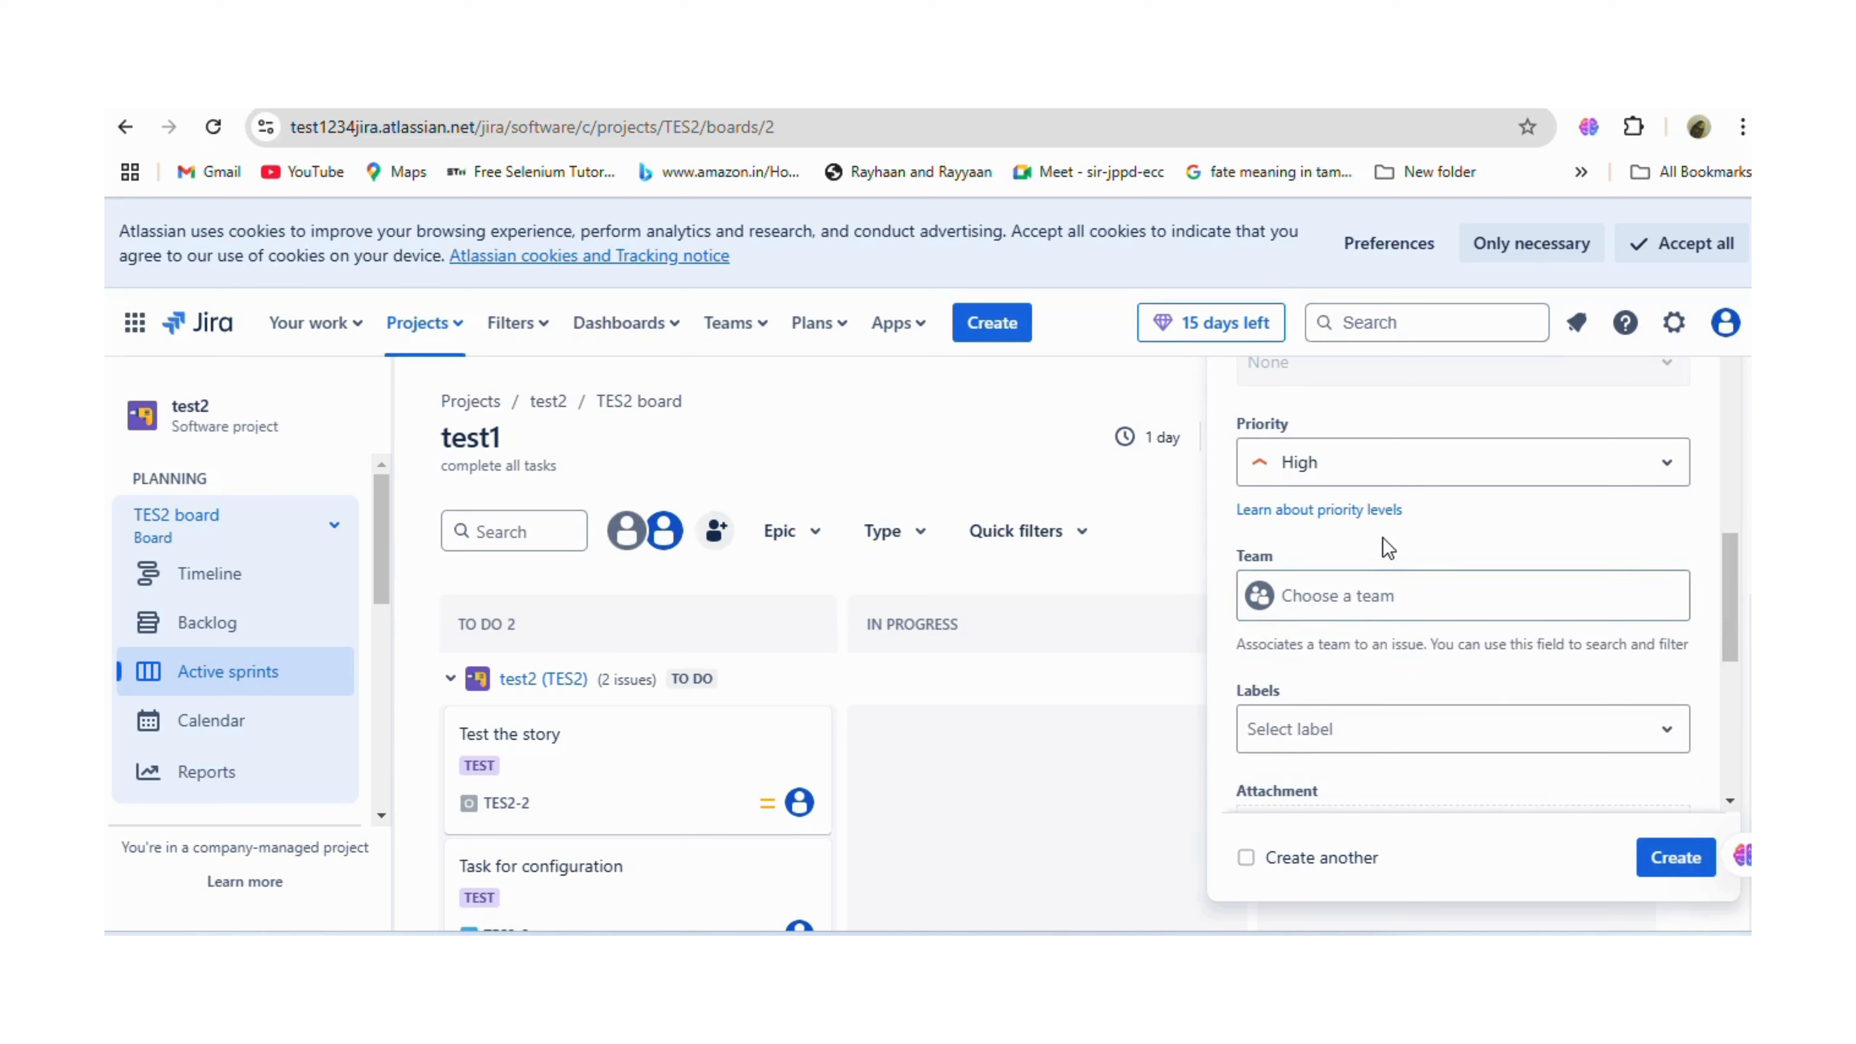
pyautogui.click(1326, 622)
pyautogui.click(1319, 691)
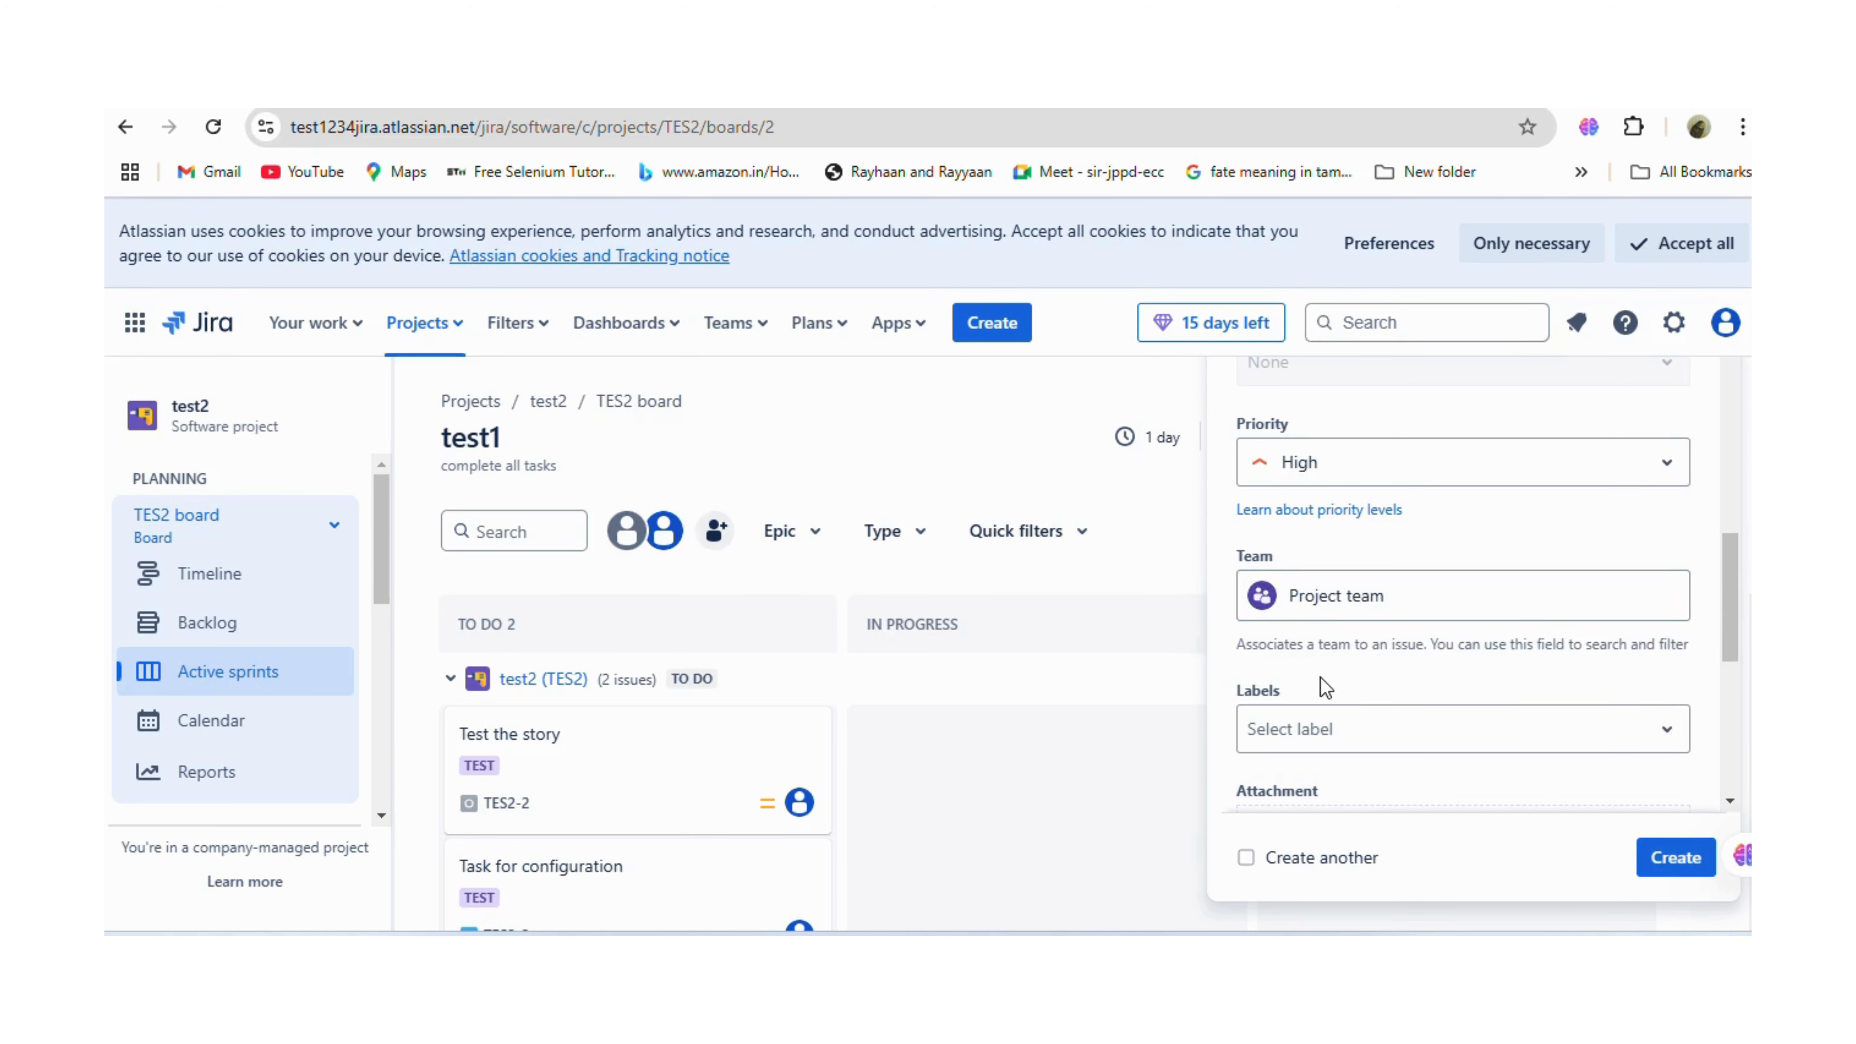
# Add a new label "tst" to the story.
pyautogui.click(1322, 730)
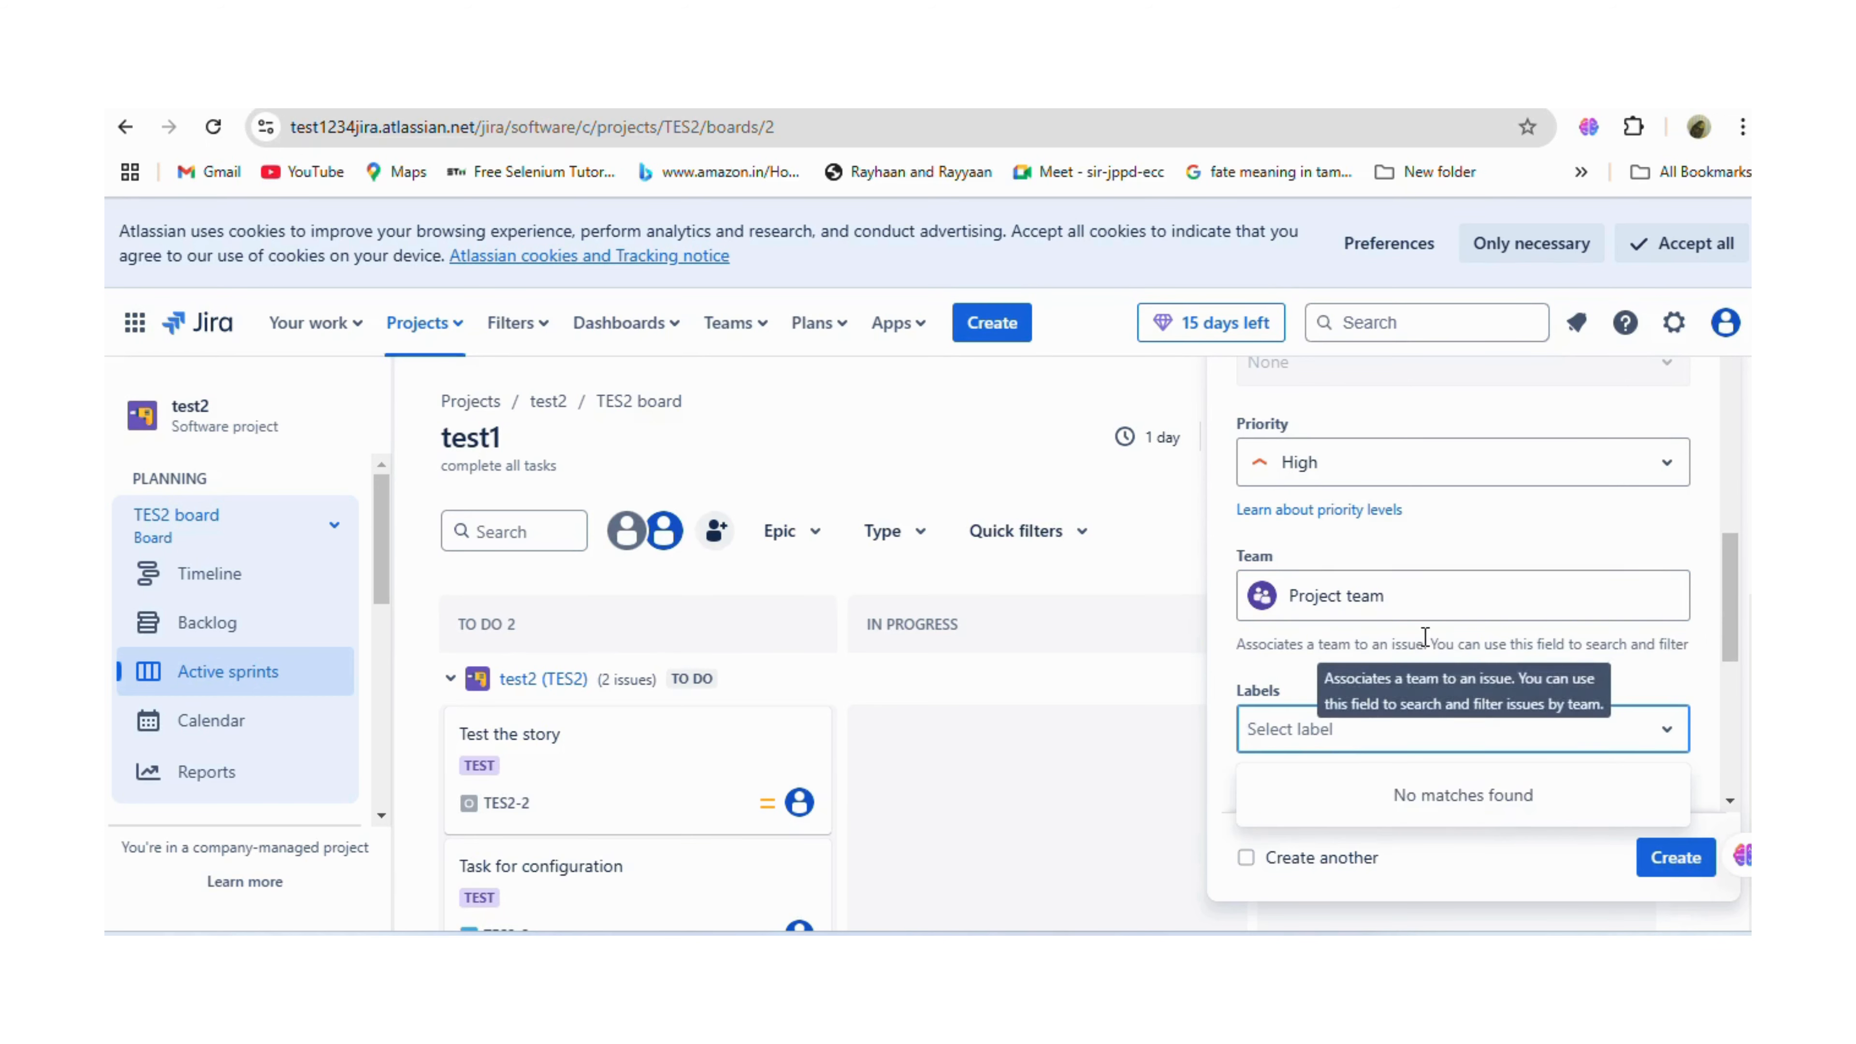
pyautogui.scroll(-3, 1425, 636)
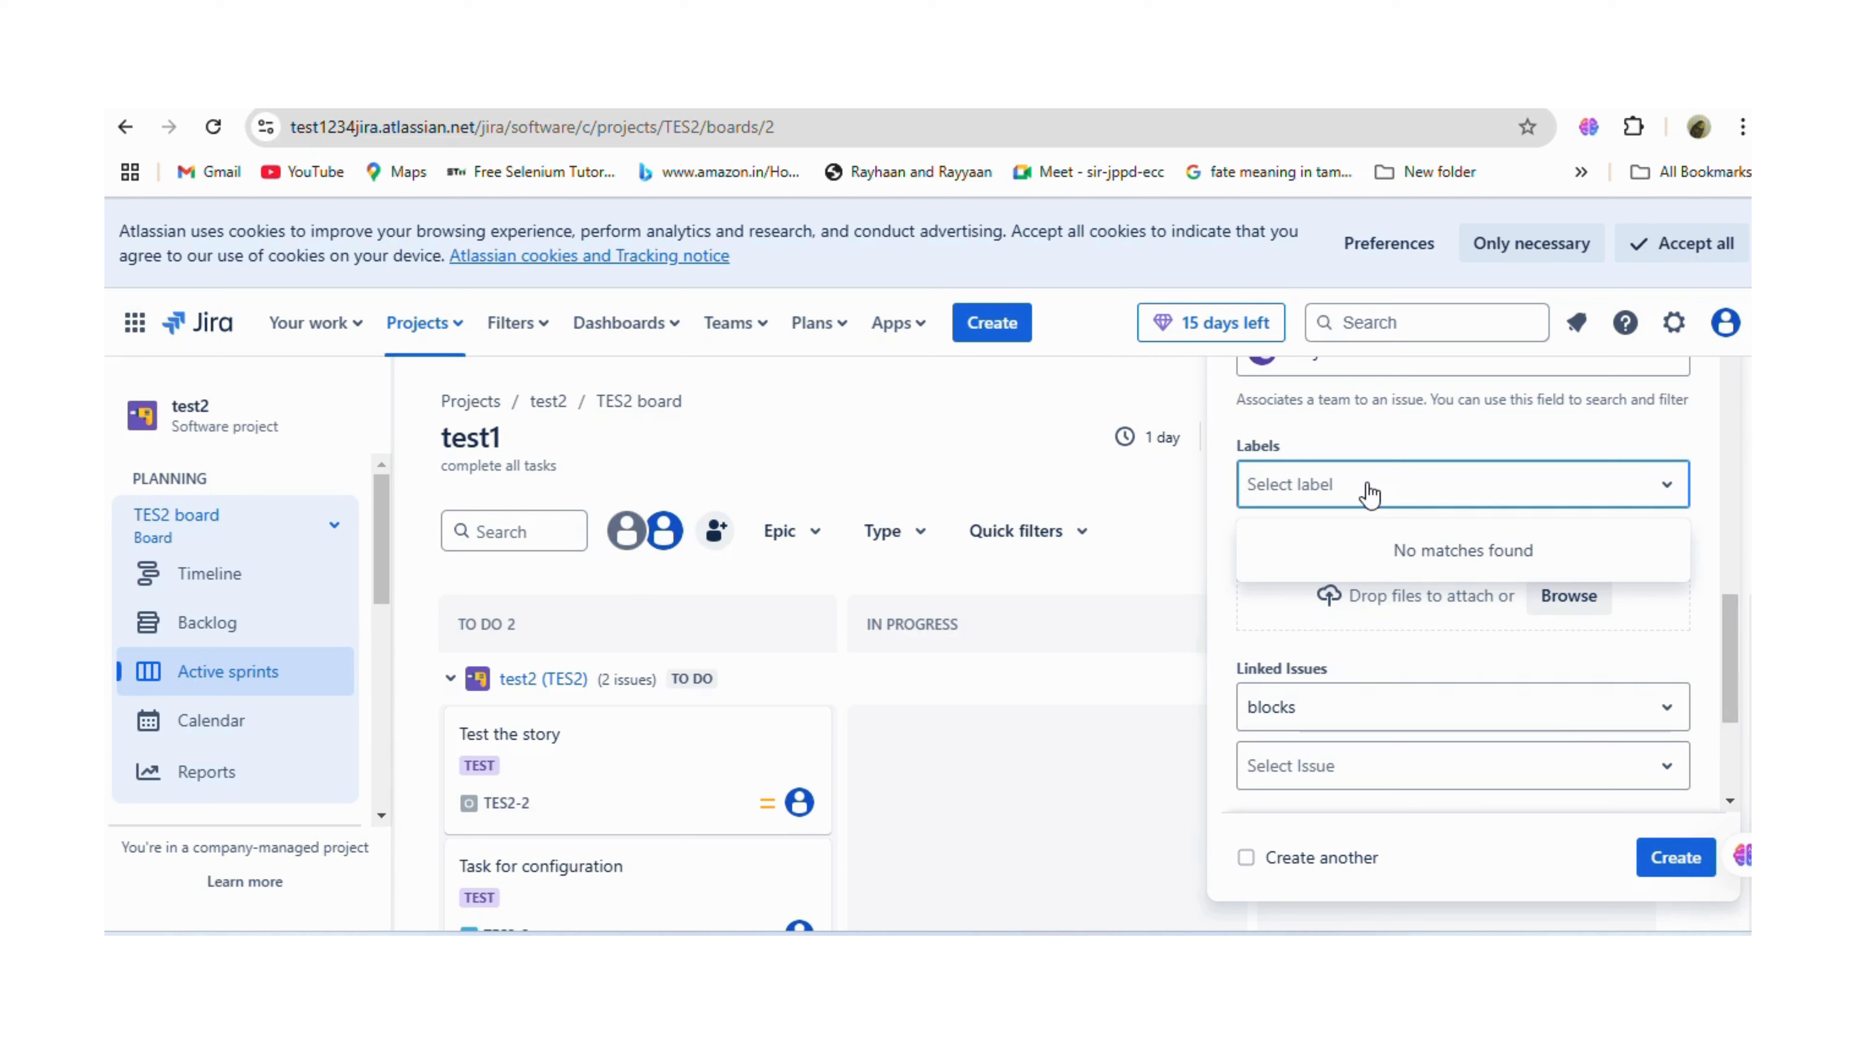
pyautogui.scroll(8, 1315, 504)
pyautogui.scroll(-5, 1445, 643)
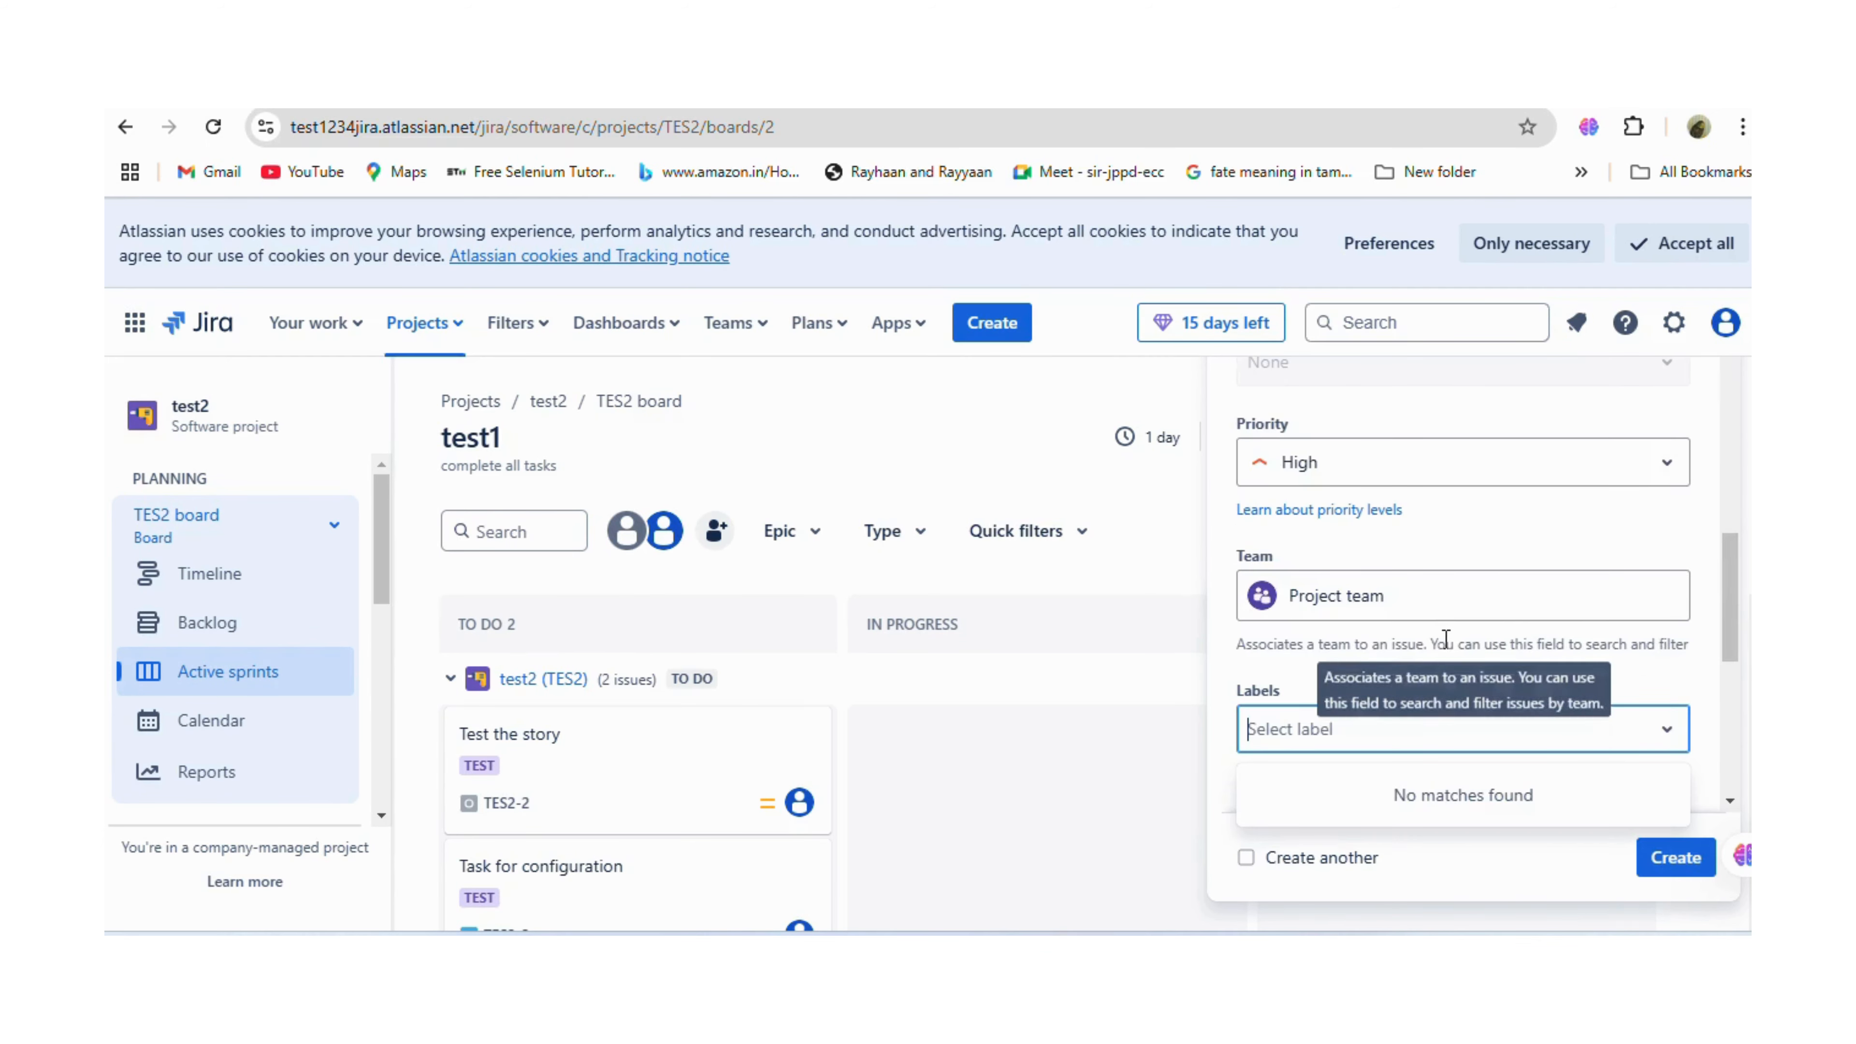
pyautogui.write('tst')
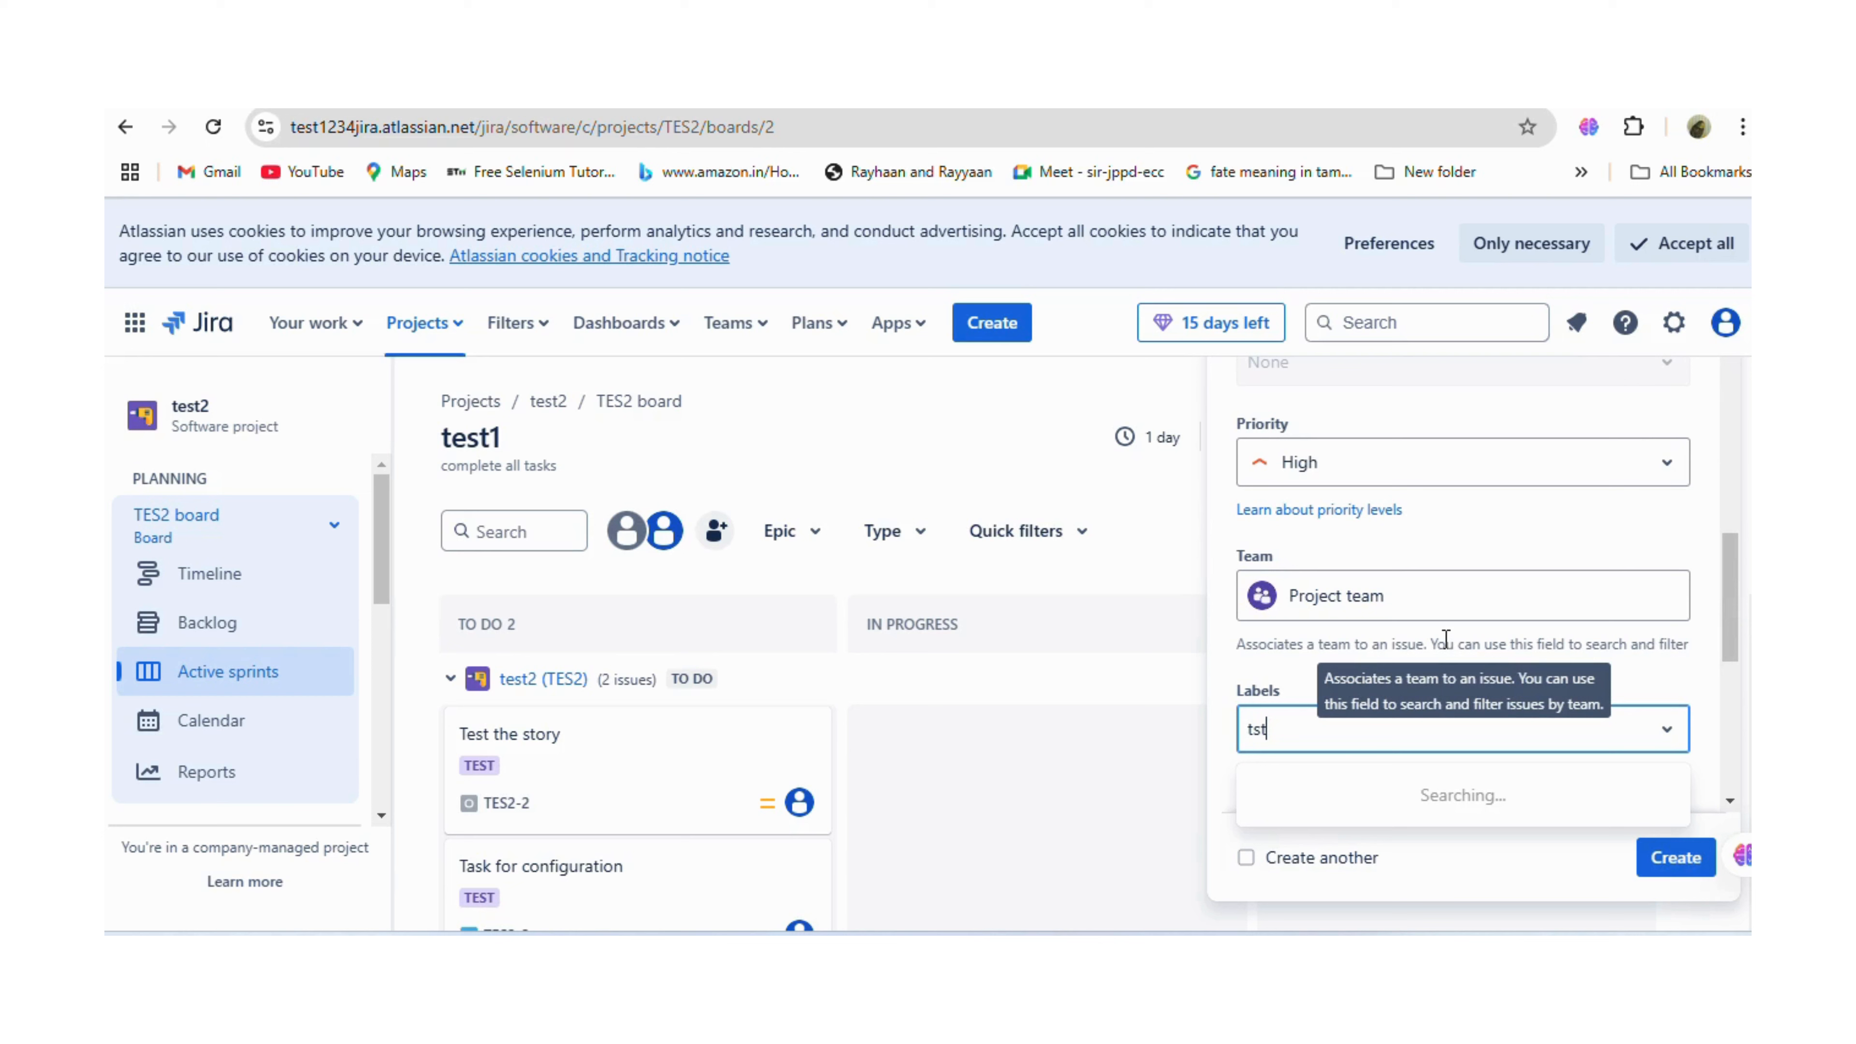
pyautogui.press('Return')
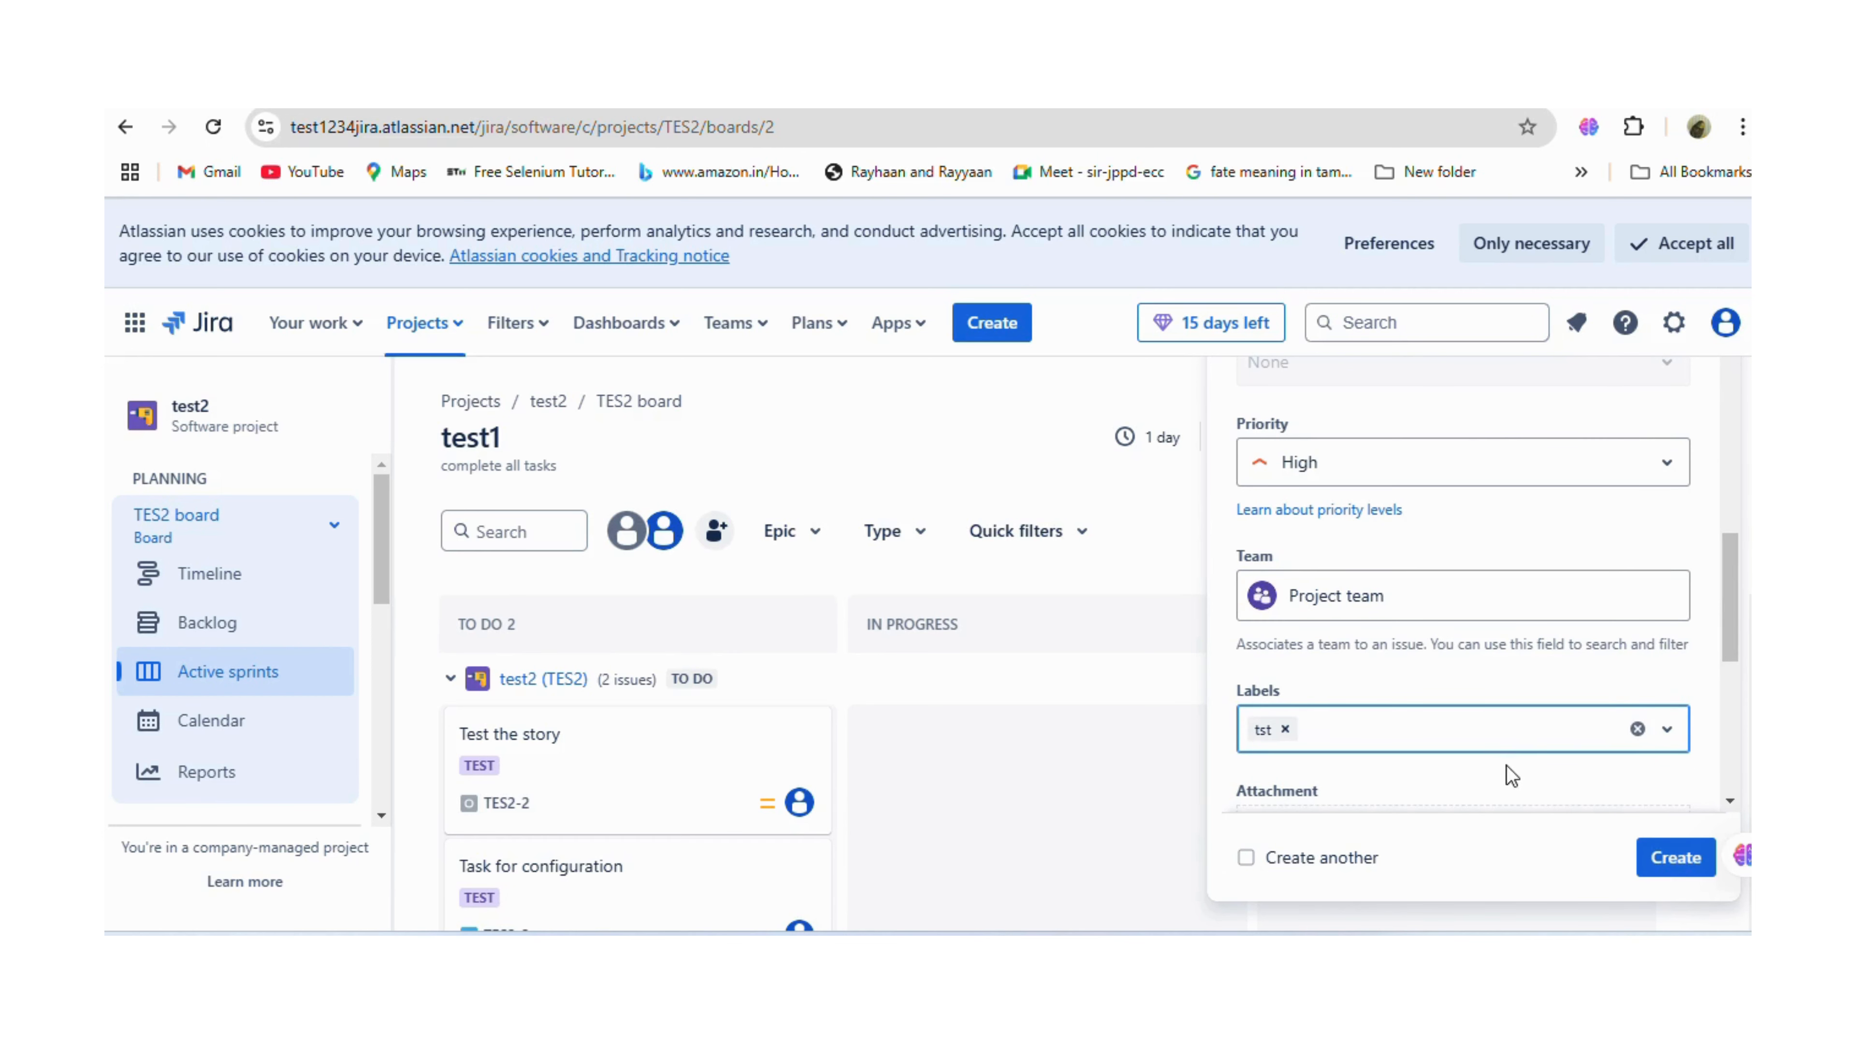
# Try to add a second label "new releae" to the story and remove it again.
pyautogui.write('tew')
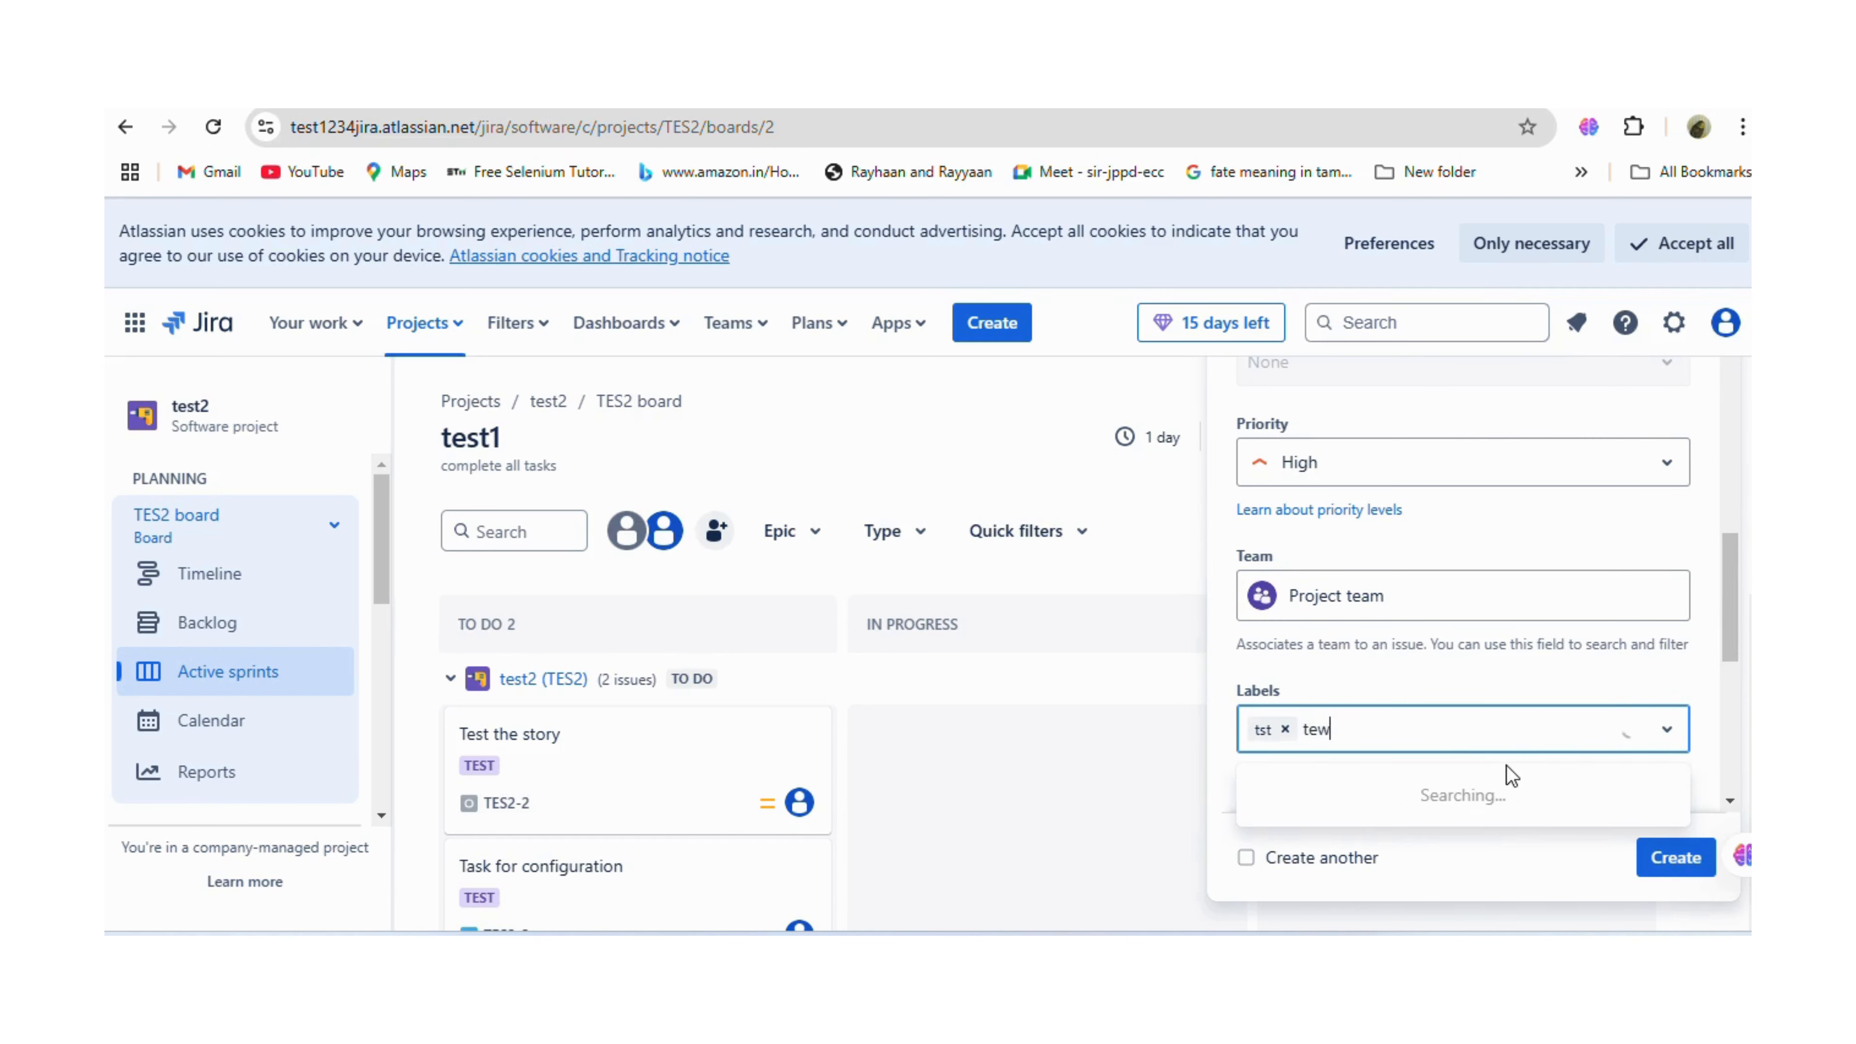
pyautogui.write('==')
pyautogui.press('BackSpace')
pyautogui.press('BackSpace')
pyautogui.press('BackSpace')
pyautogui.press('BackSpace')
pyautogui.press('BackSpace')
pyautogui.write('new releae')
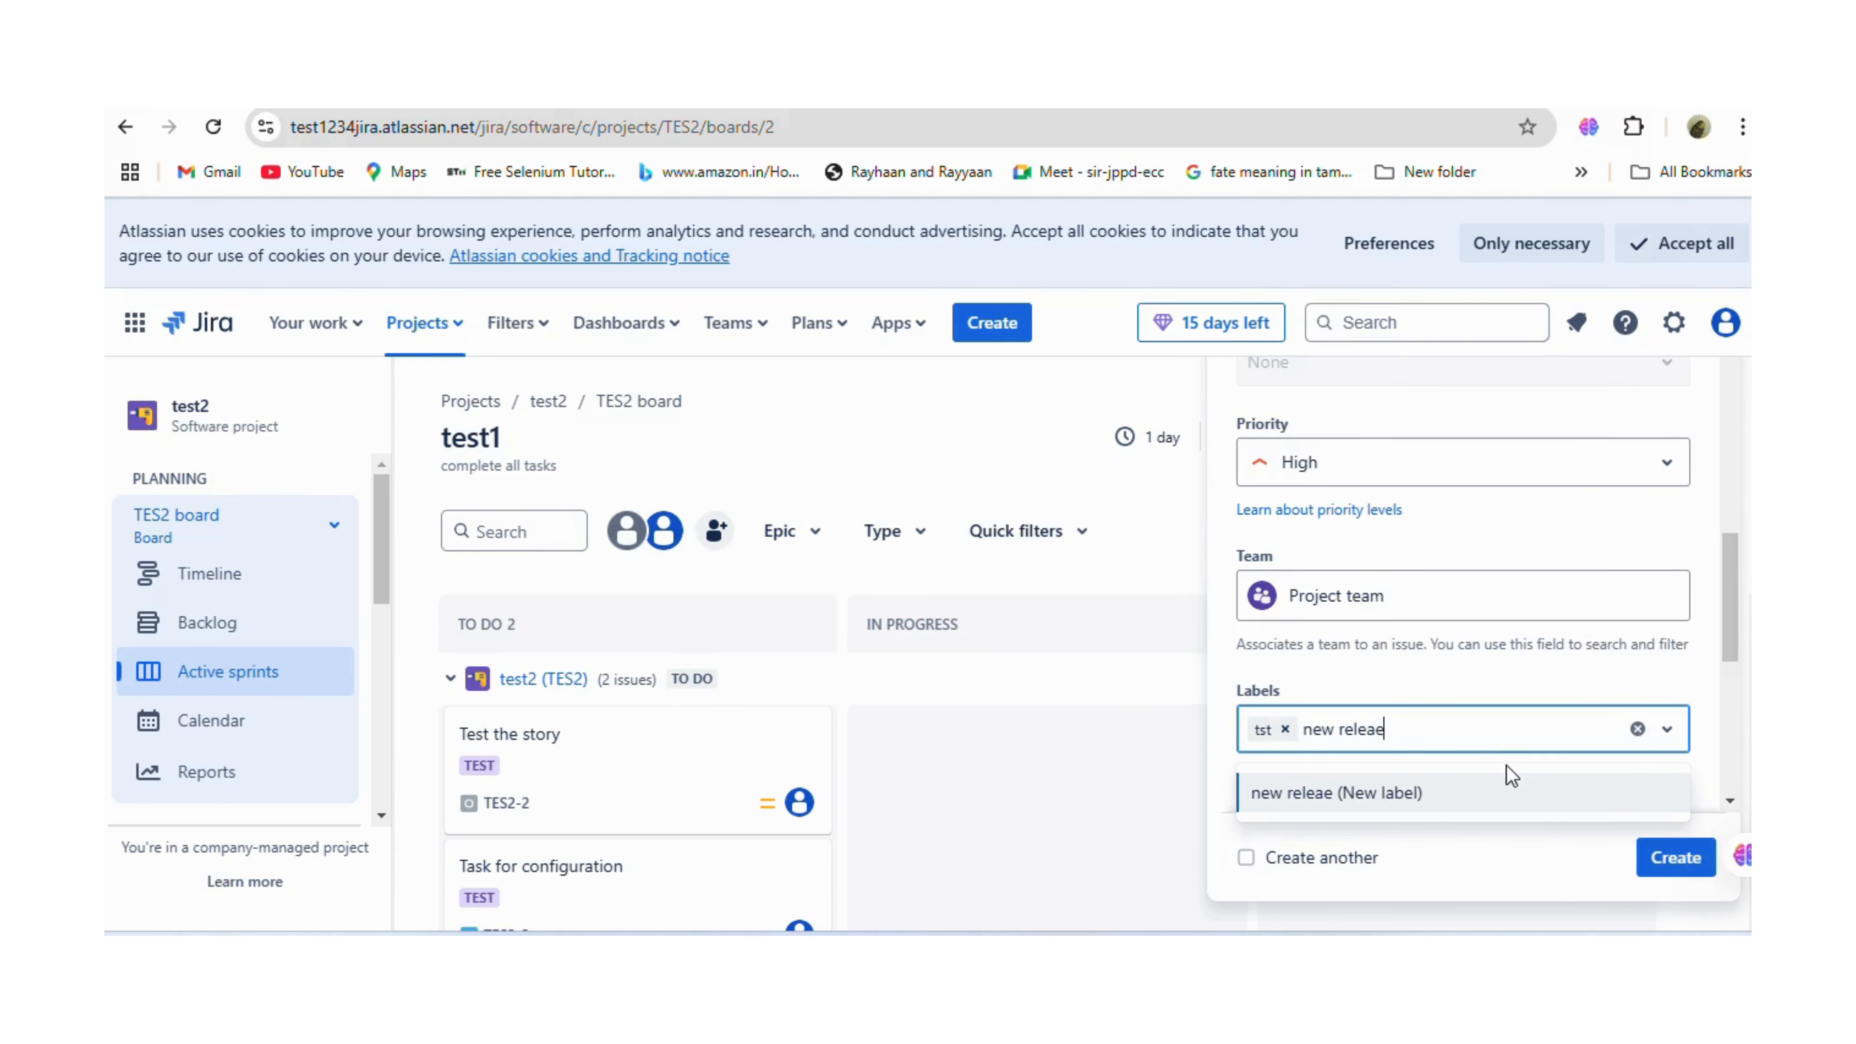
pyautogui.press('Return')
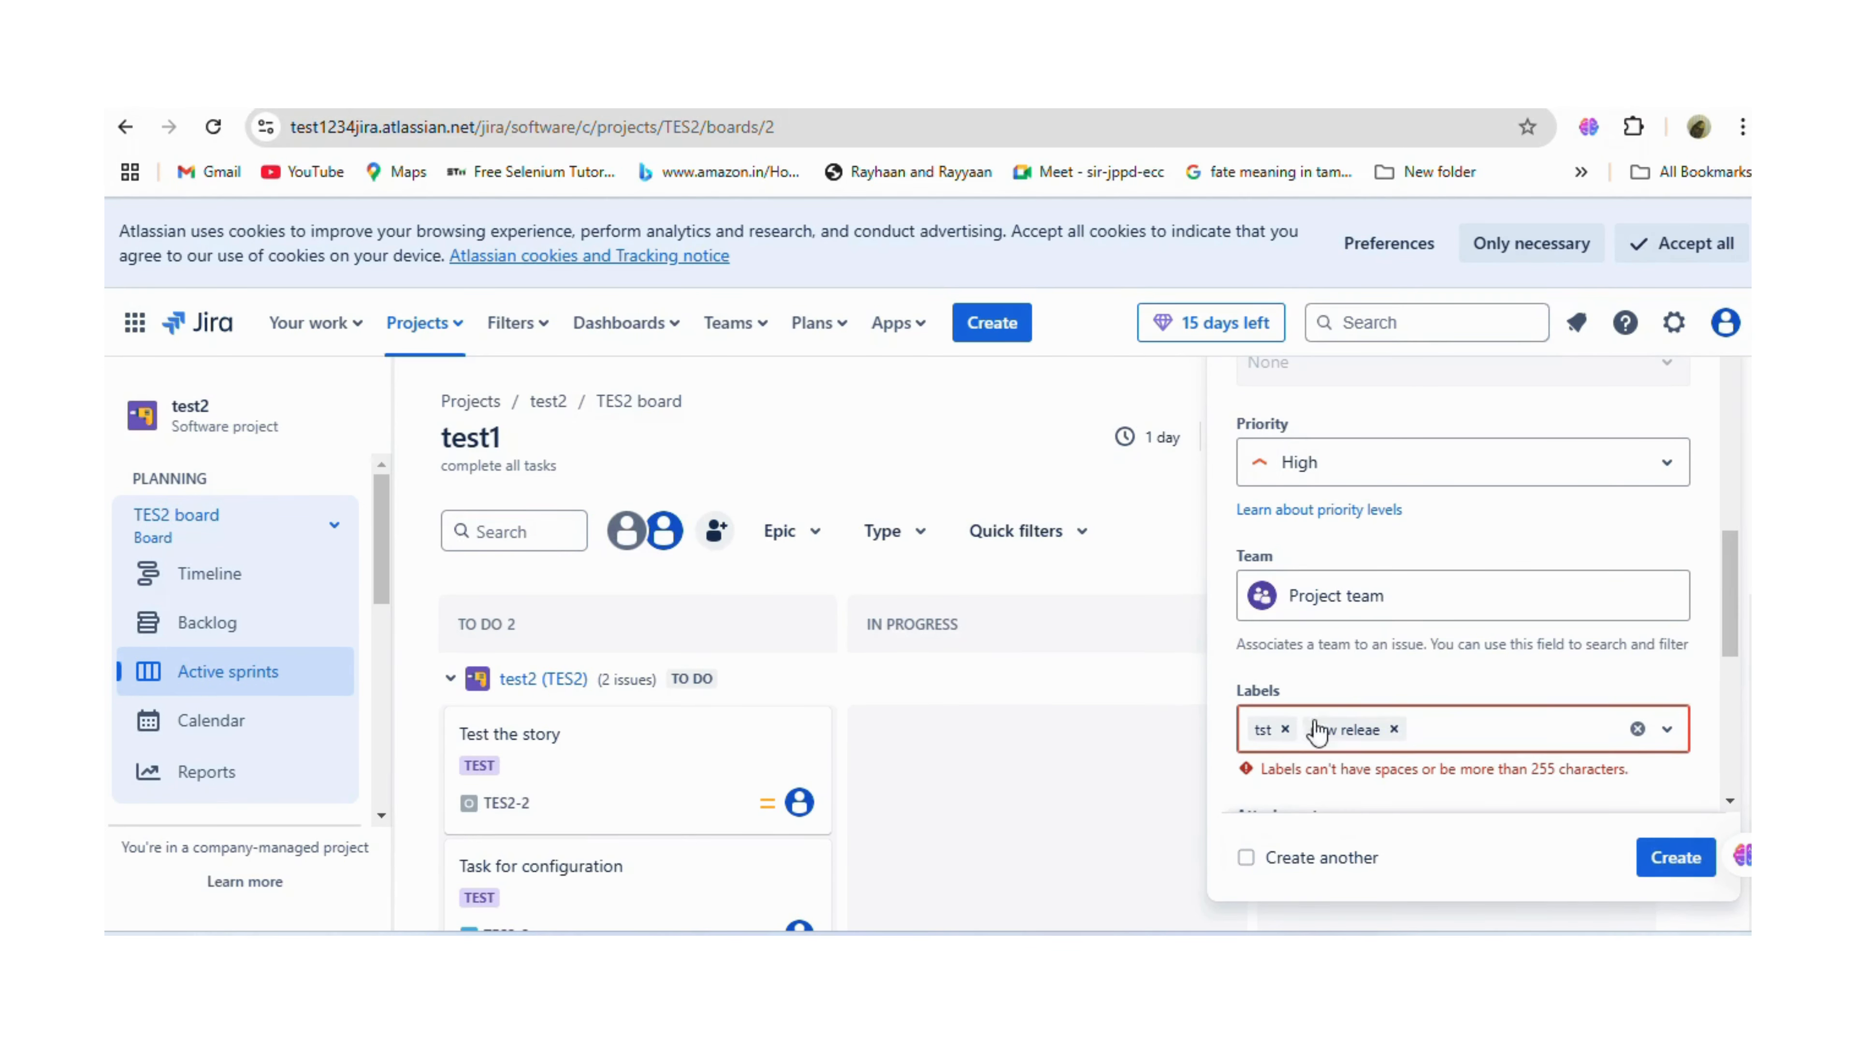
pyautogui.click(1393, 730)
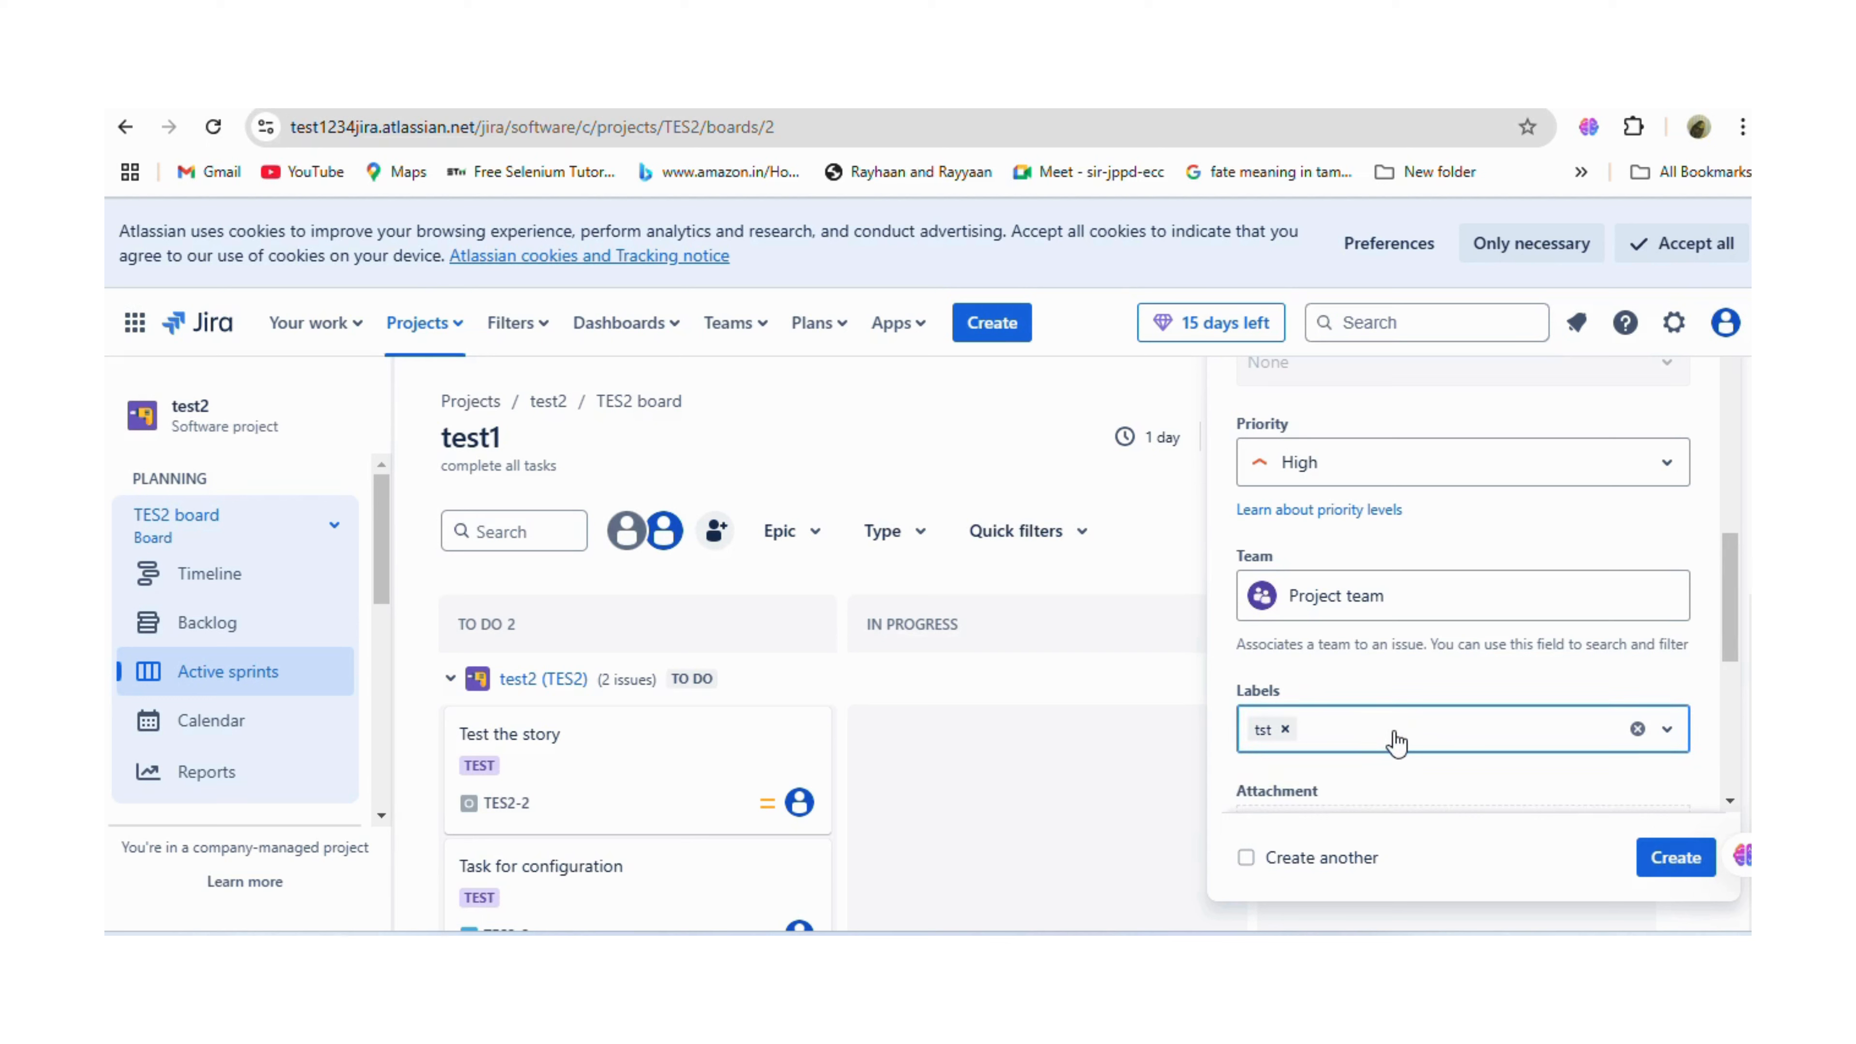
# Add a second label "newfwature" to the story, next to "tst".
pyautogui.write('nw')
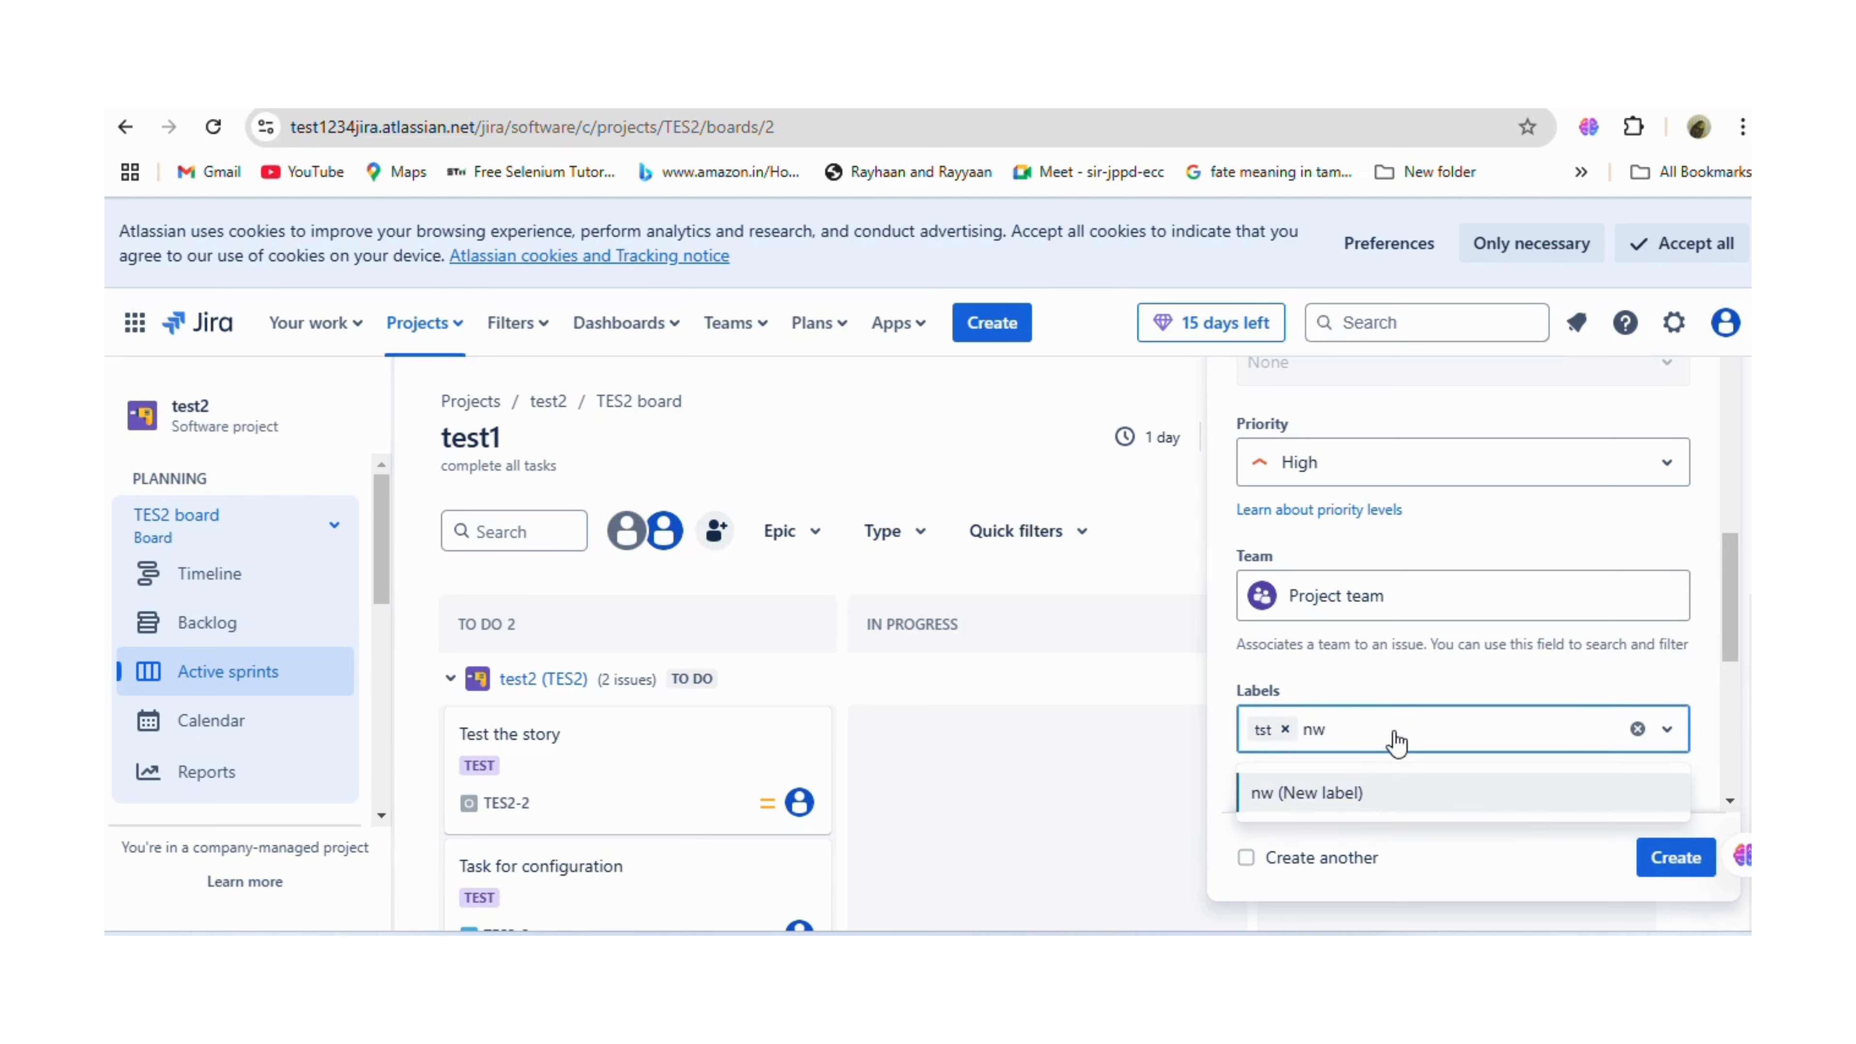
pyautogui.press('BackSpace')
pyautogui.press('BackSpace')
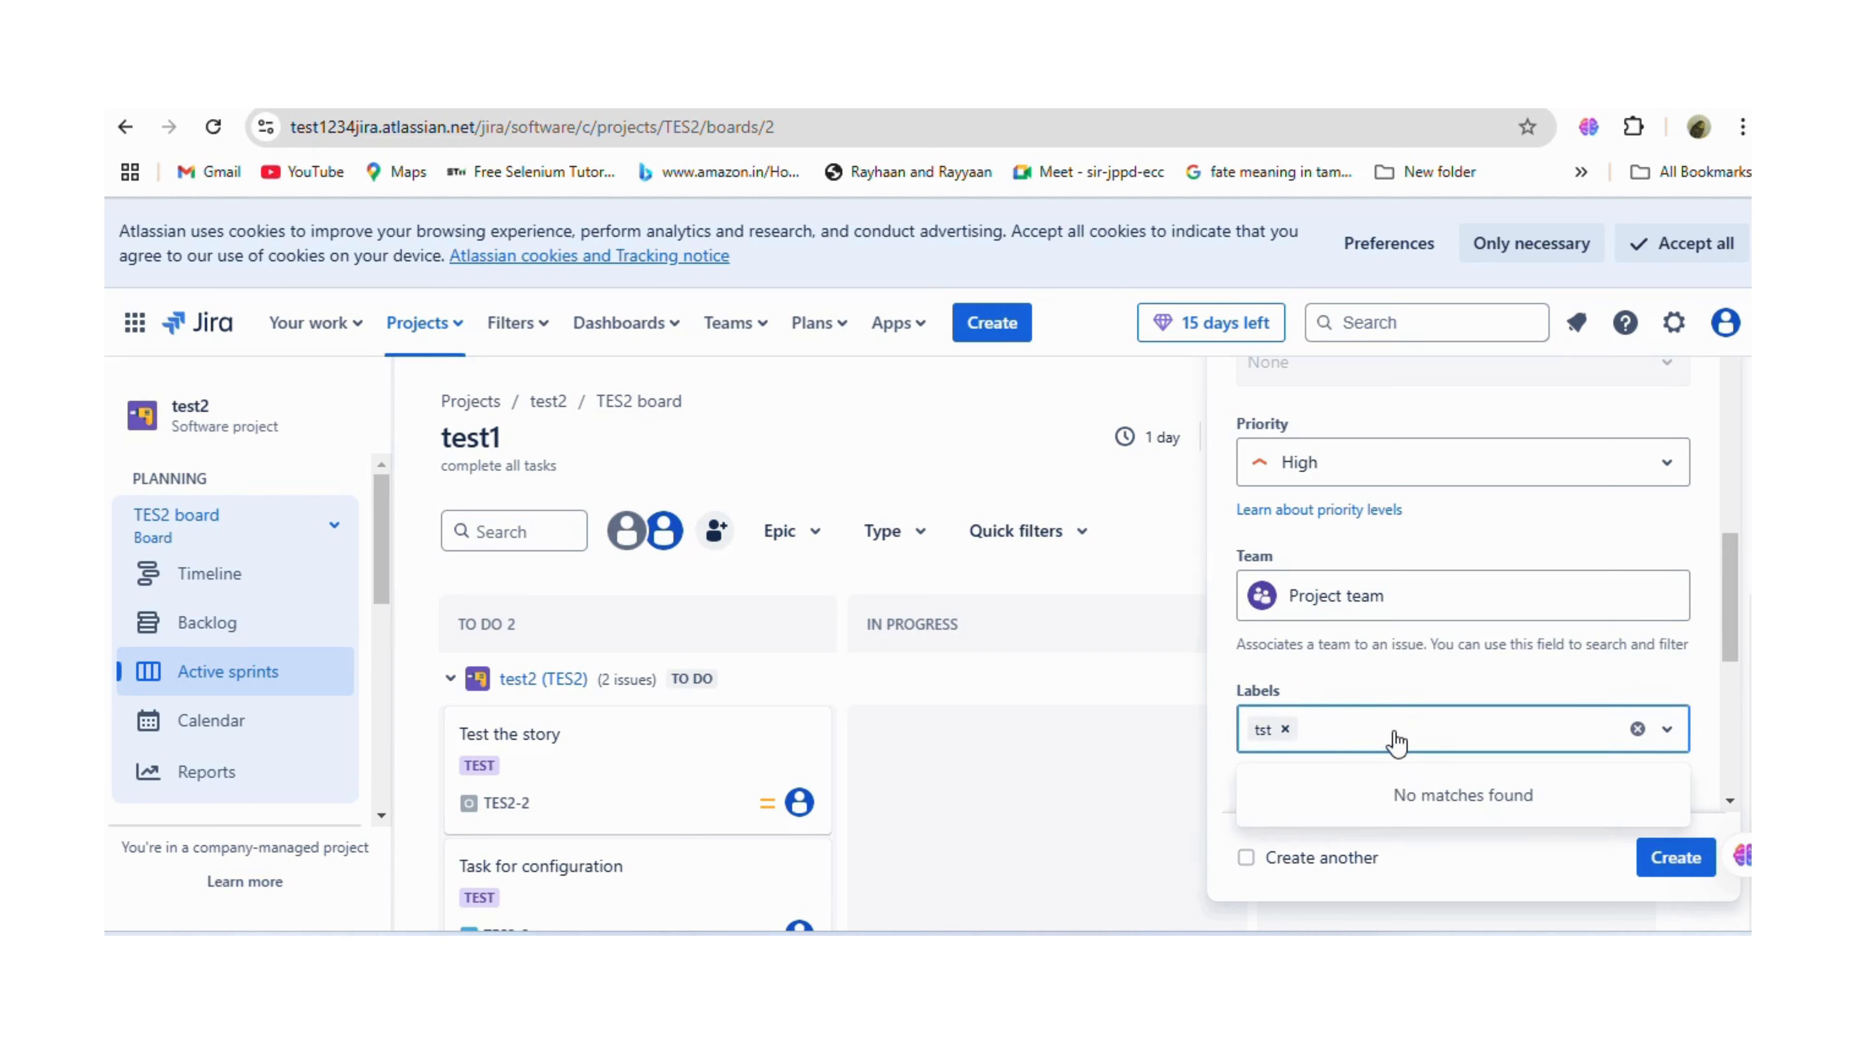
pyautogui.write('newfwa')
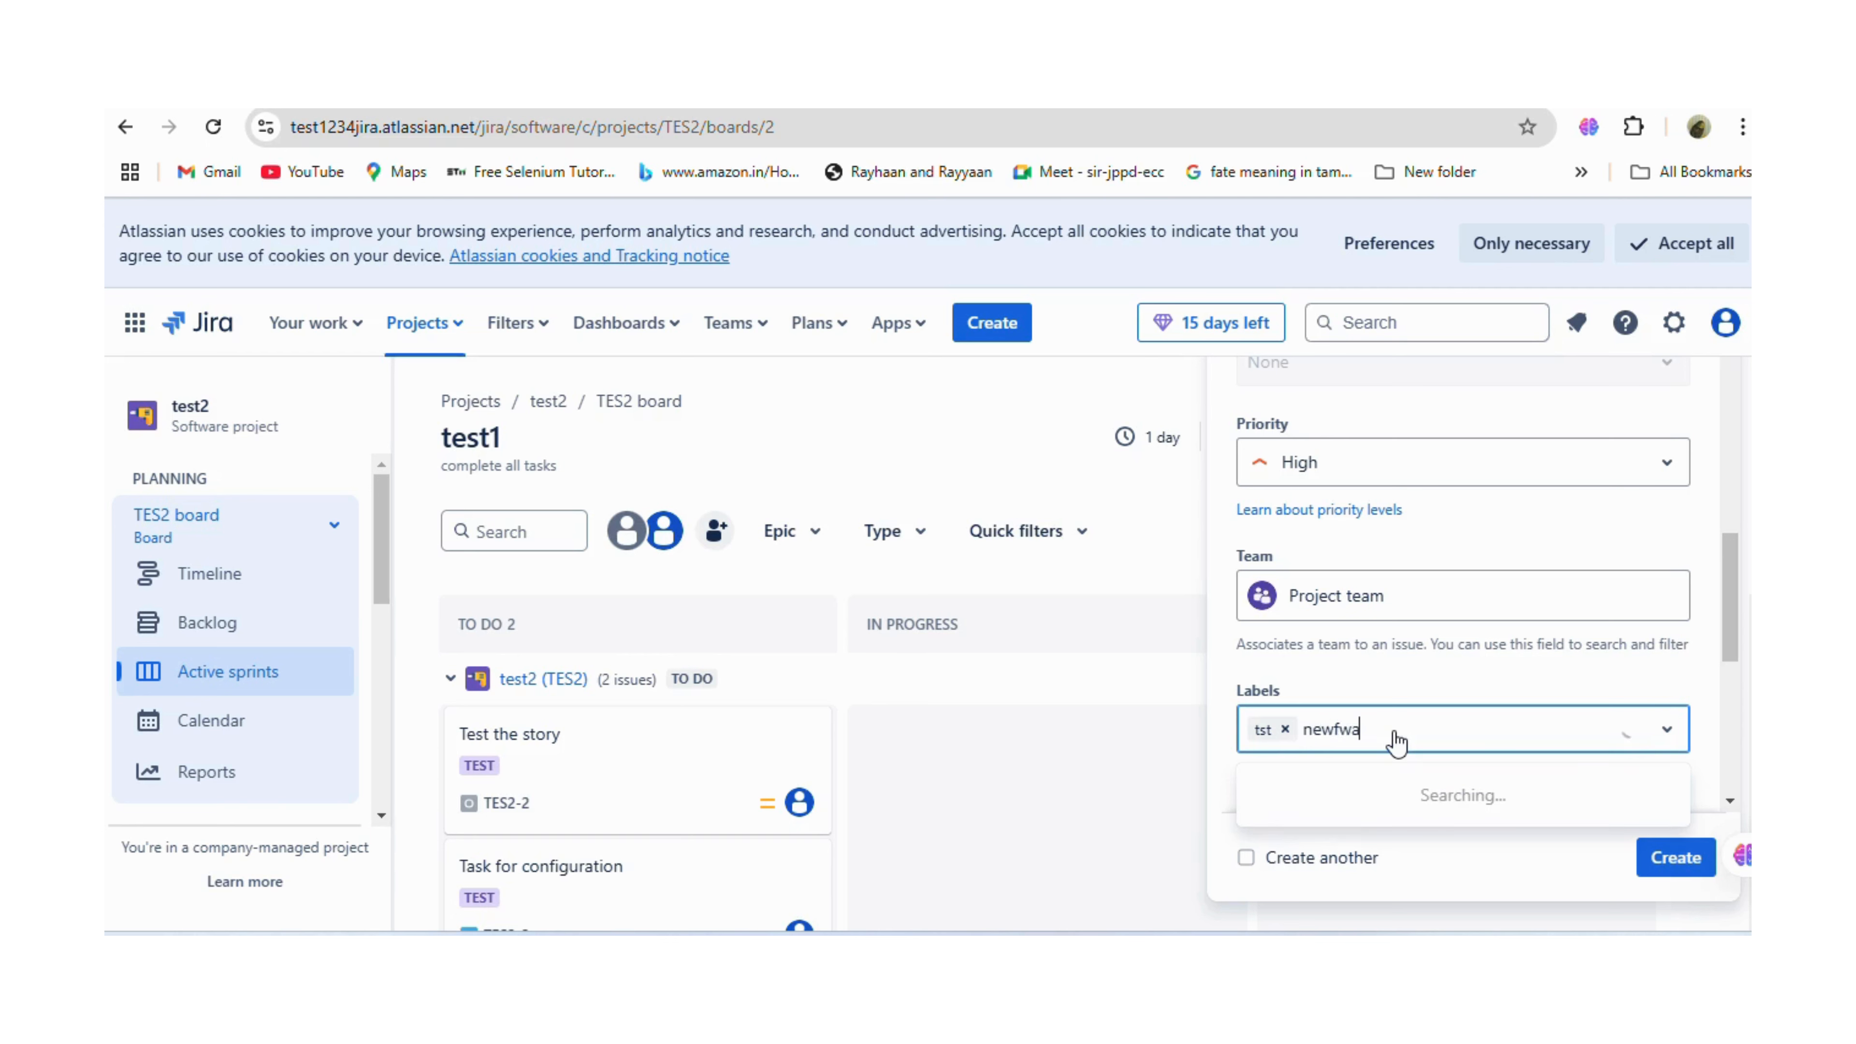
pyautogui.write('ture')
pyautogui.press('Return')
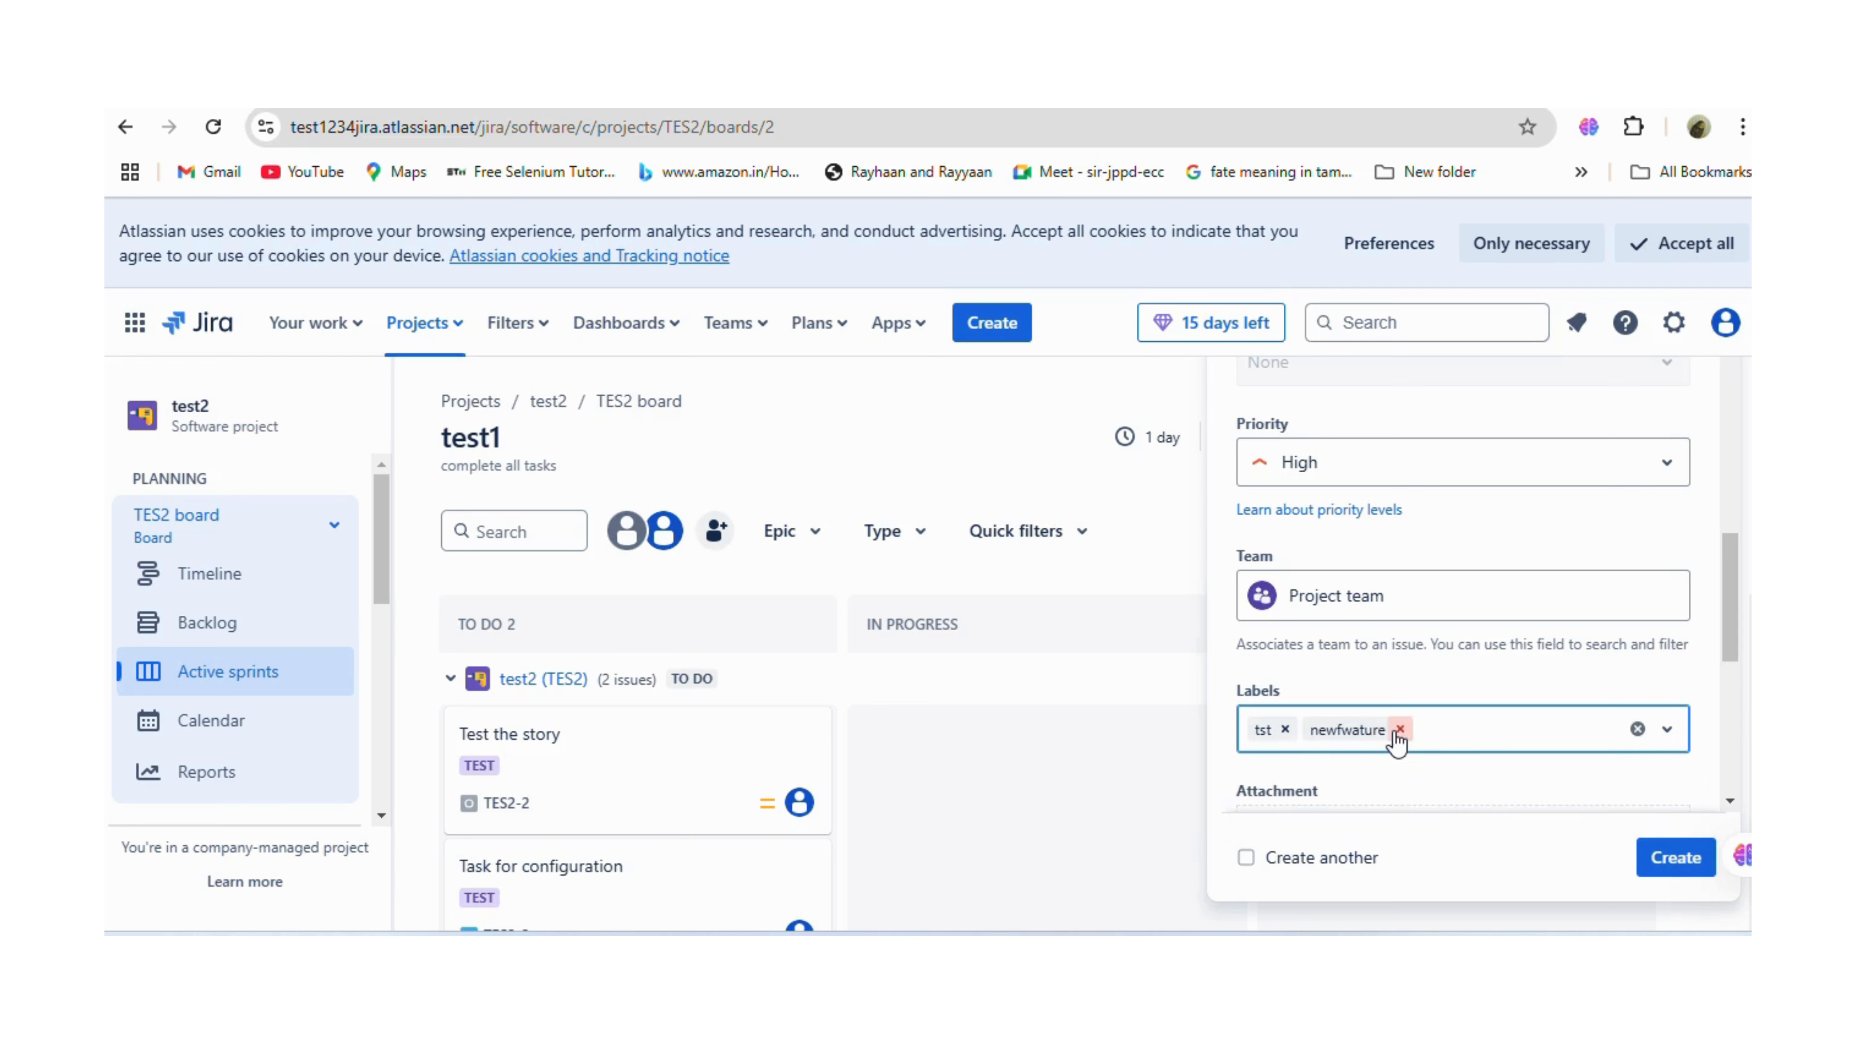
# Examine the link types available for the story's linked issues, such as blocks, clones, duplicates and relates to.
pyautogui.scroll(-3, 1455, 782)
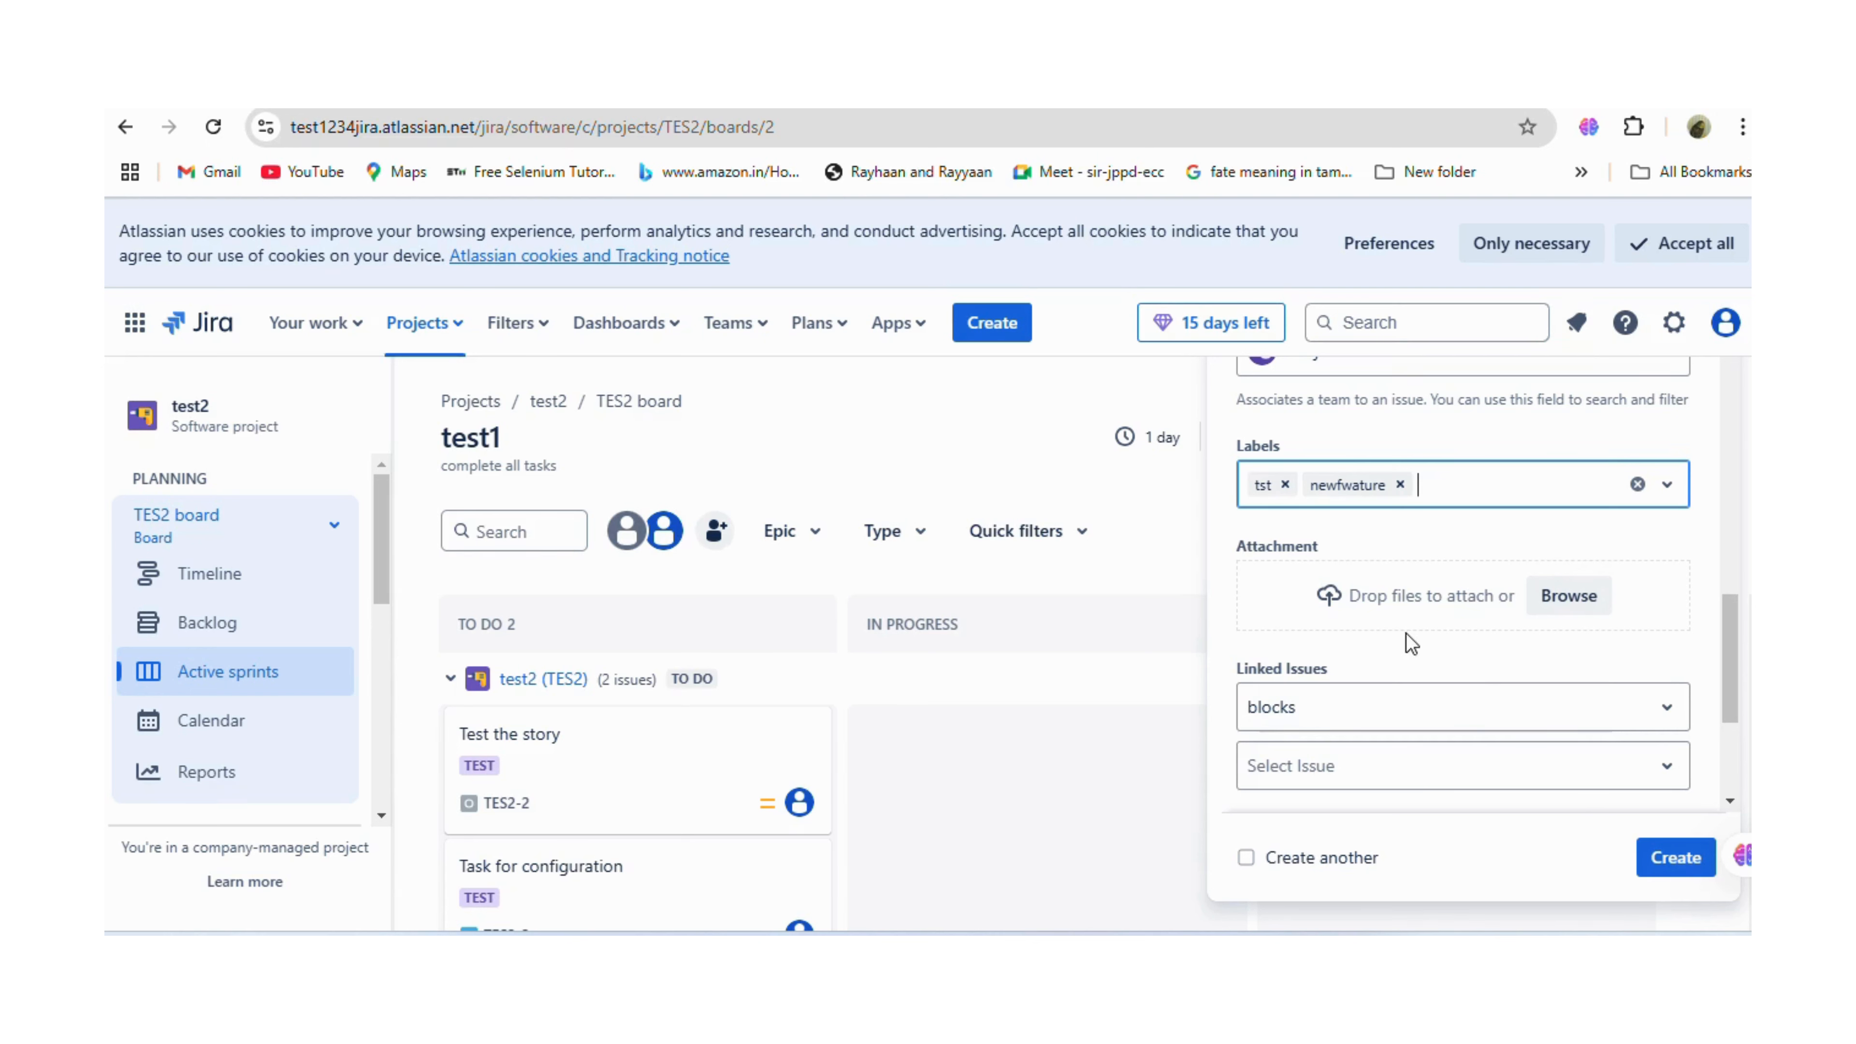
pyautogui.scroll(-2, 1409, 635)
pyautogui.click(1410, 594)
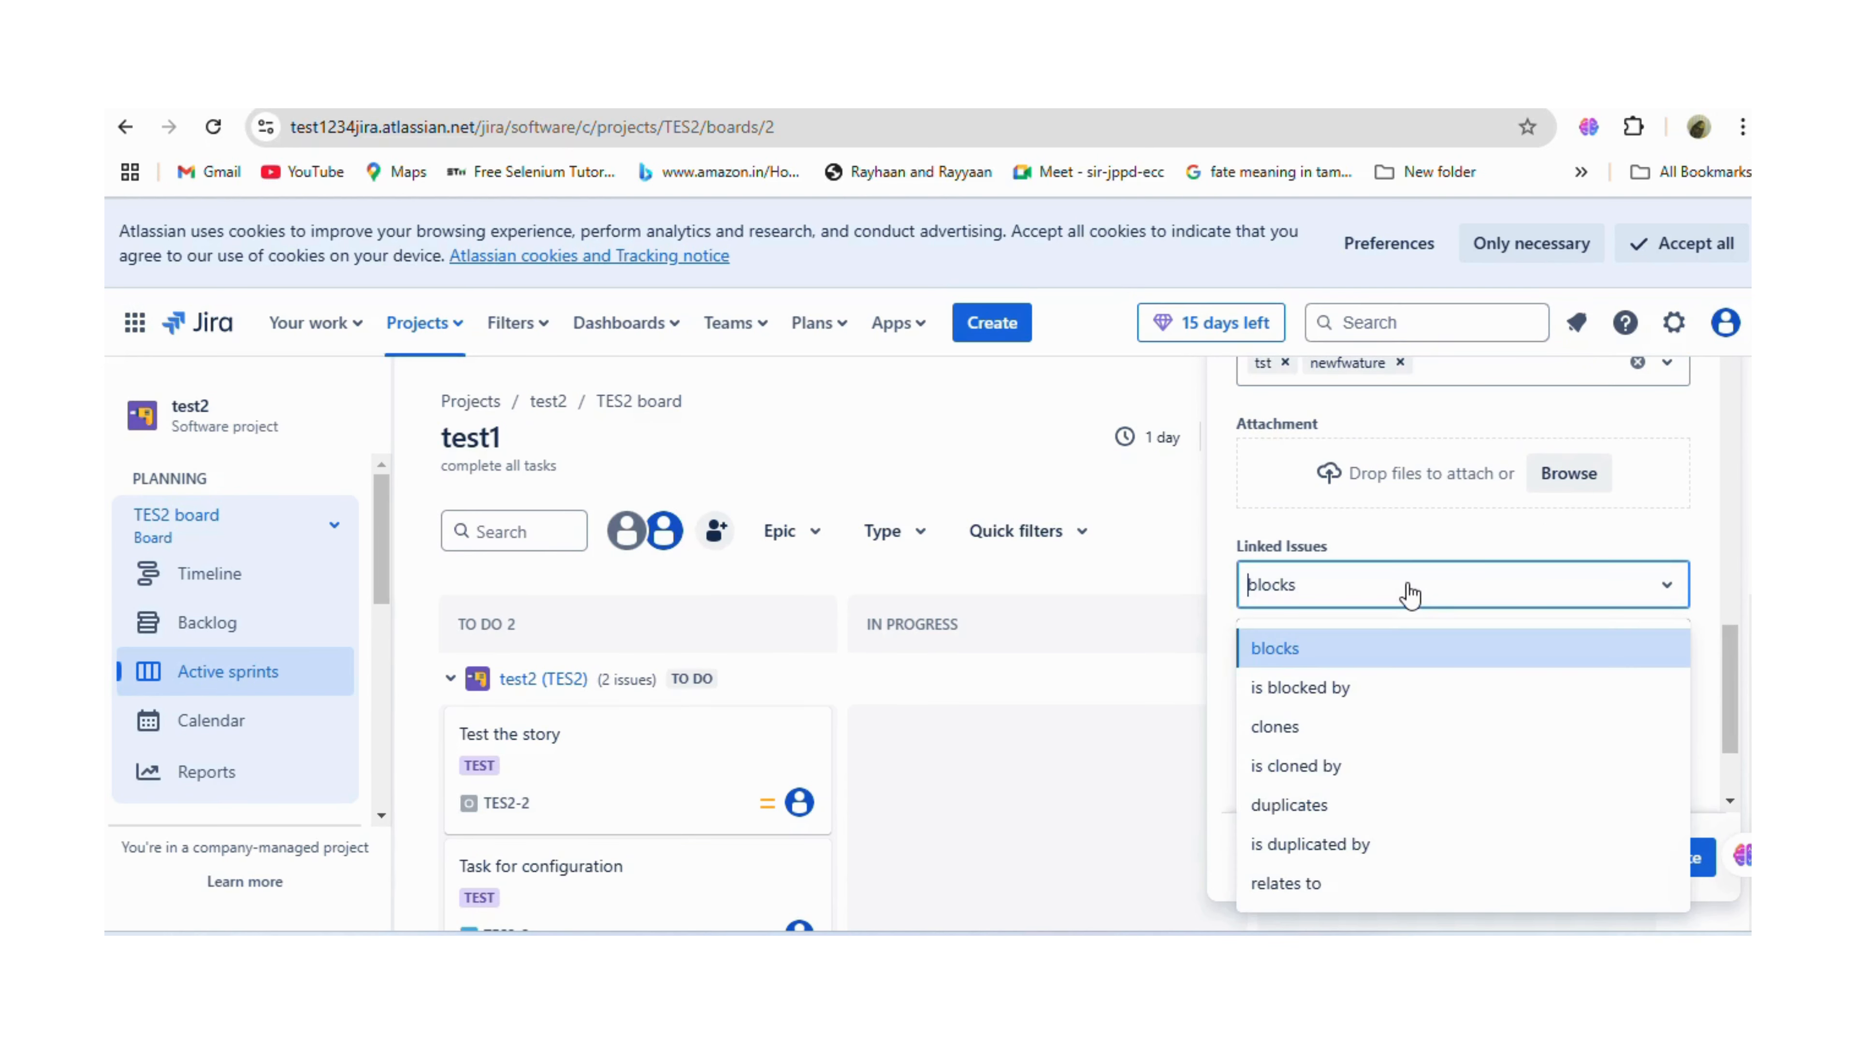
pyautogui.click(1411, 594)
pyautogui.click(1356, 599)
pyautogui.click(1416, 545)
pyautogui.click(1327, 604)
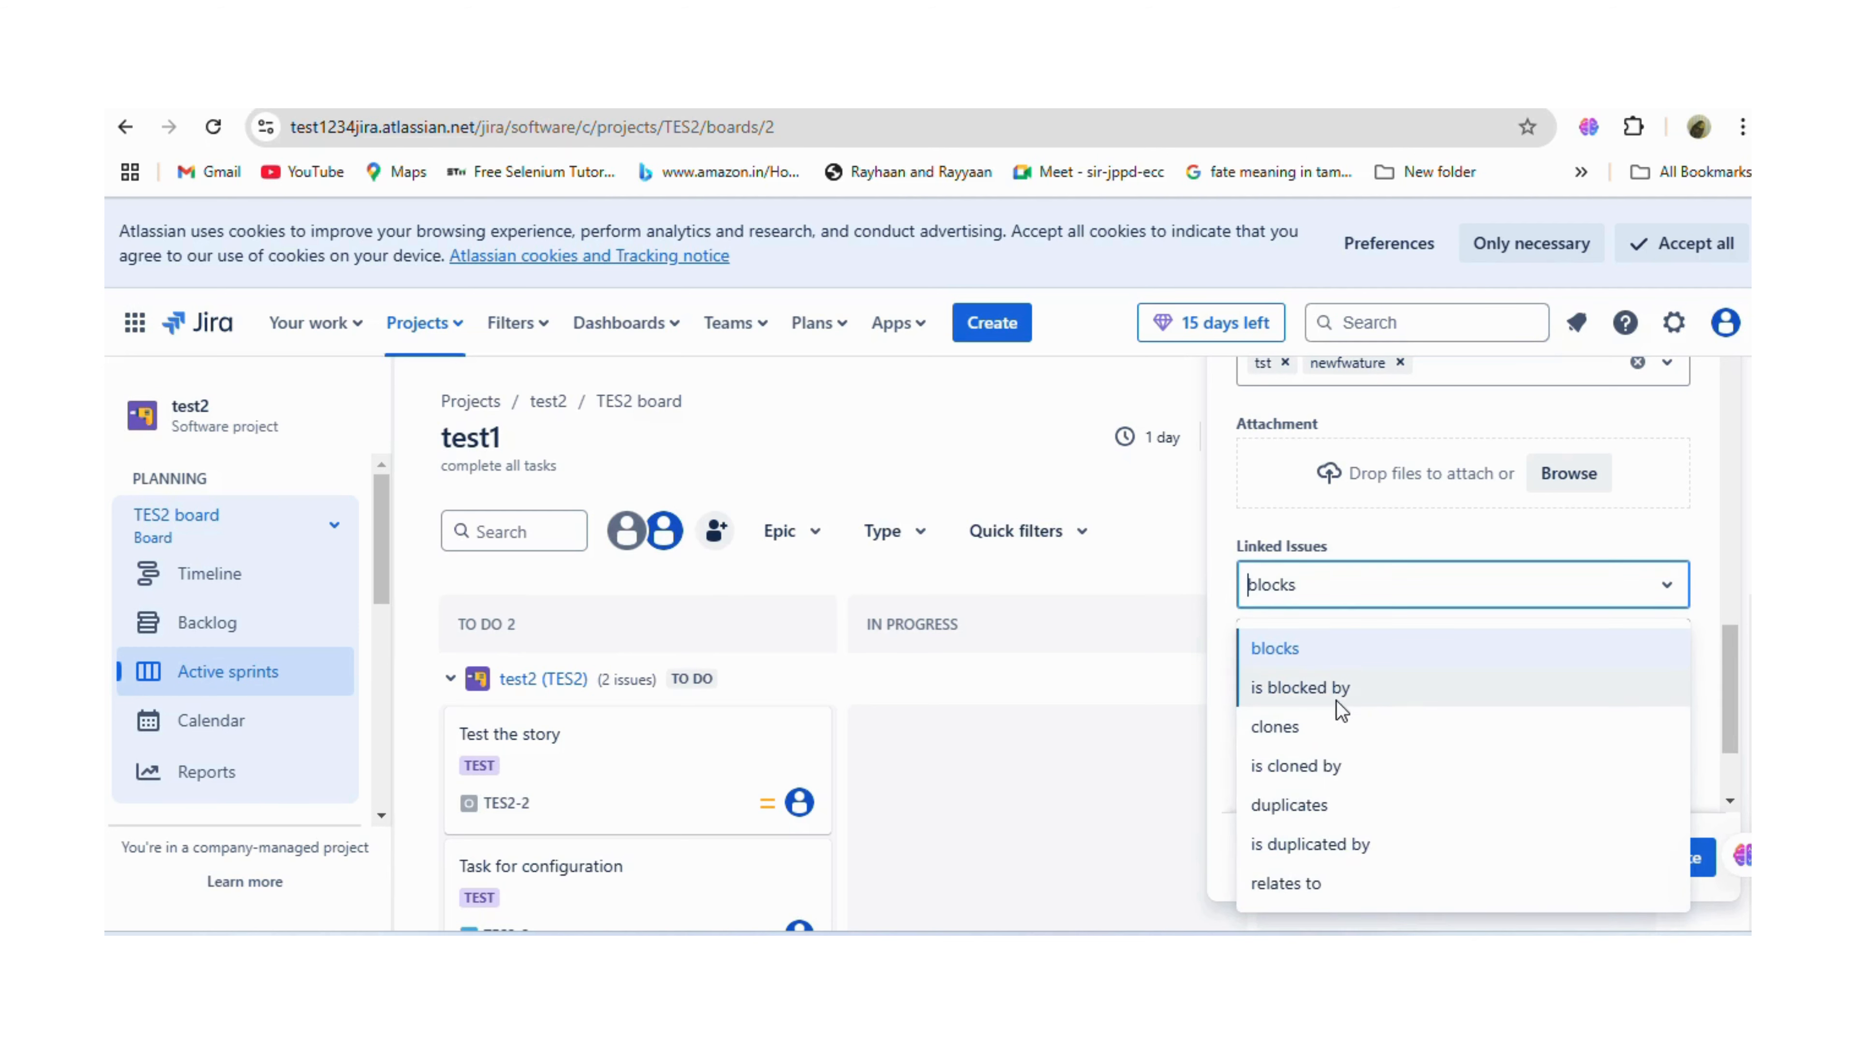
pyautogui.click(1388, 532)
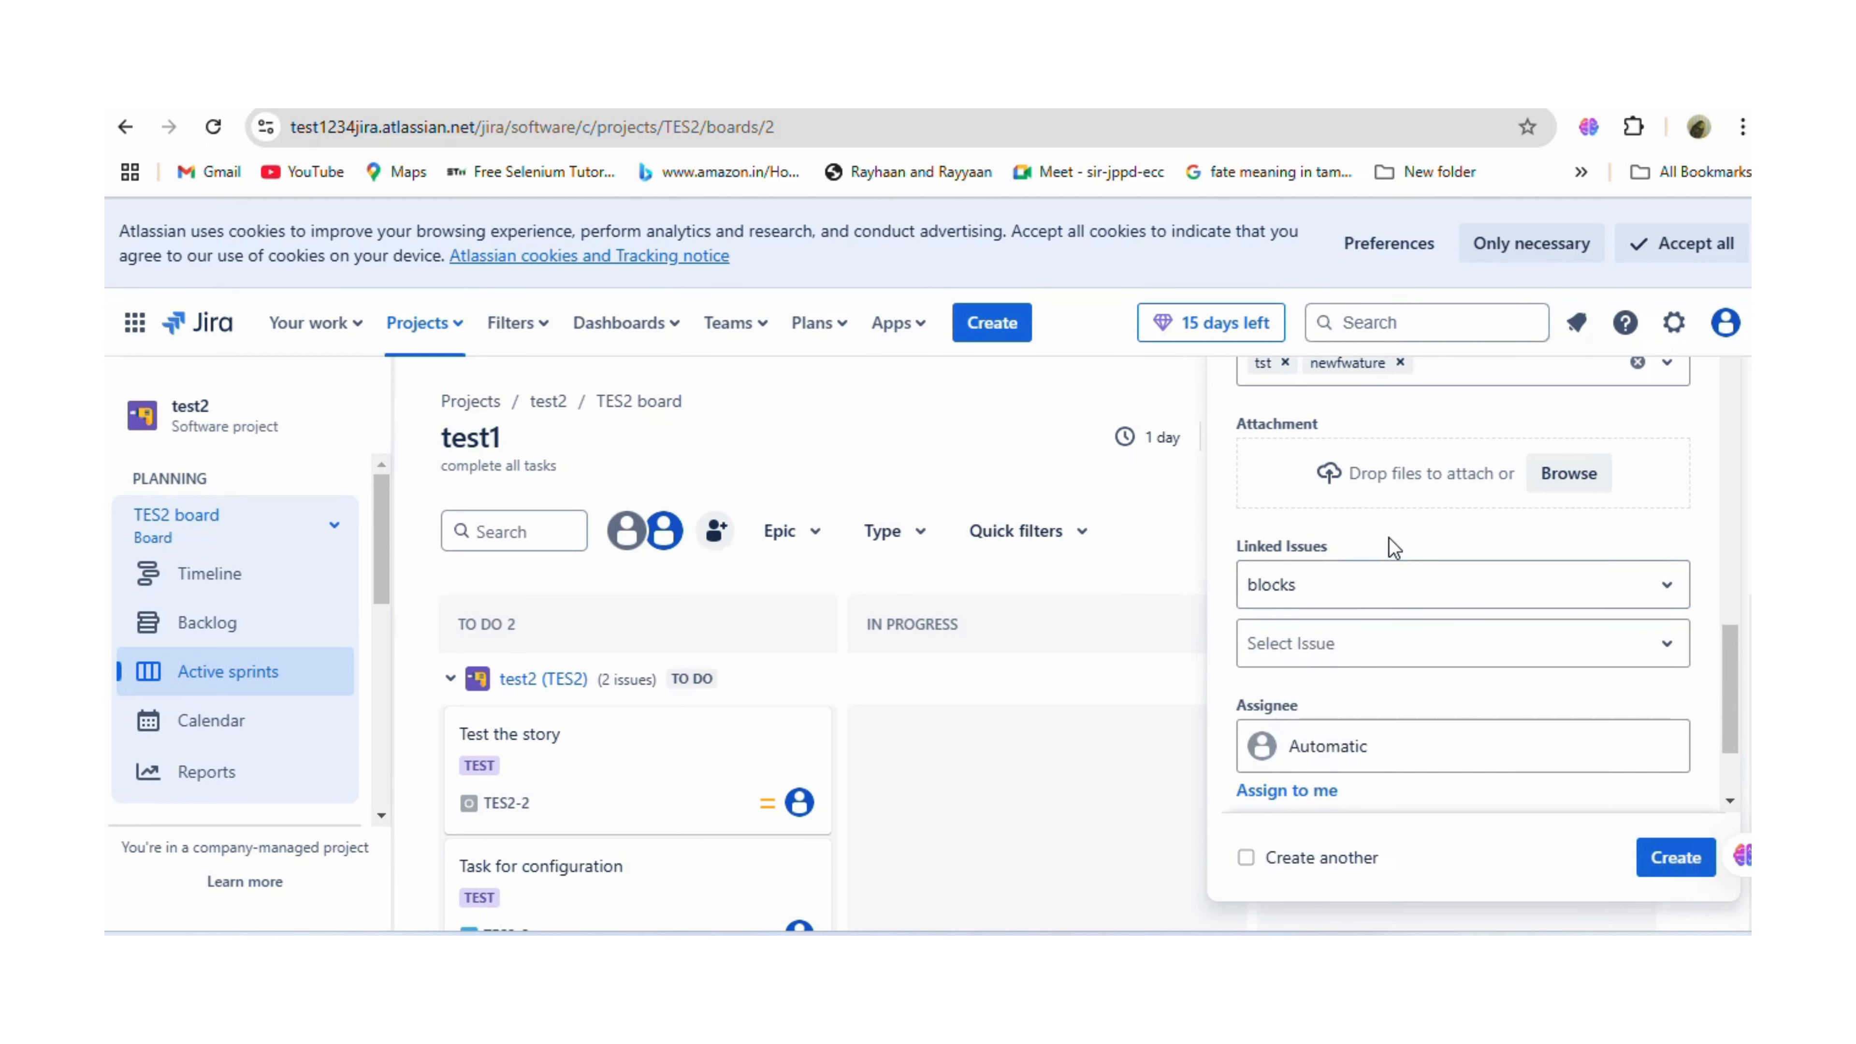
pyautogui.click(1343, 603)
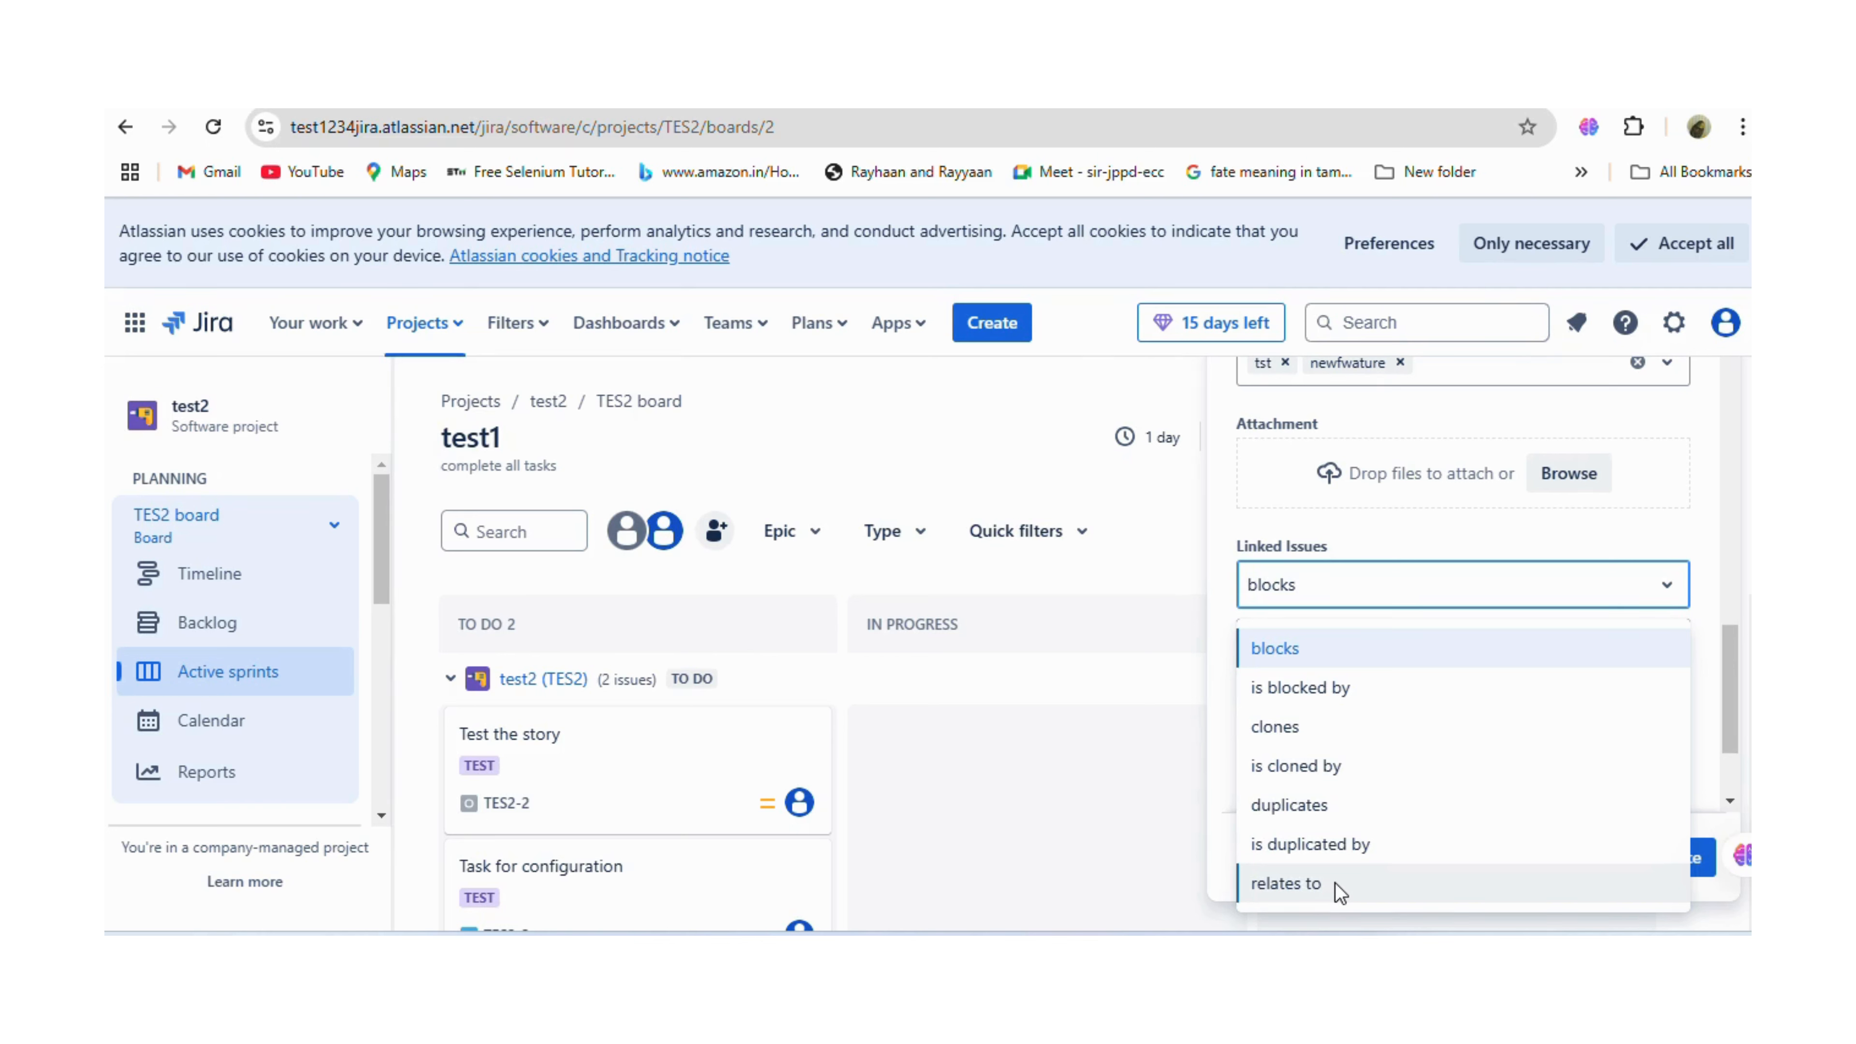
pyautogui.click(1360, 648)
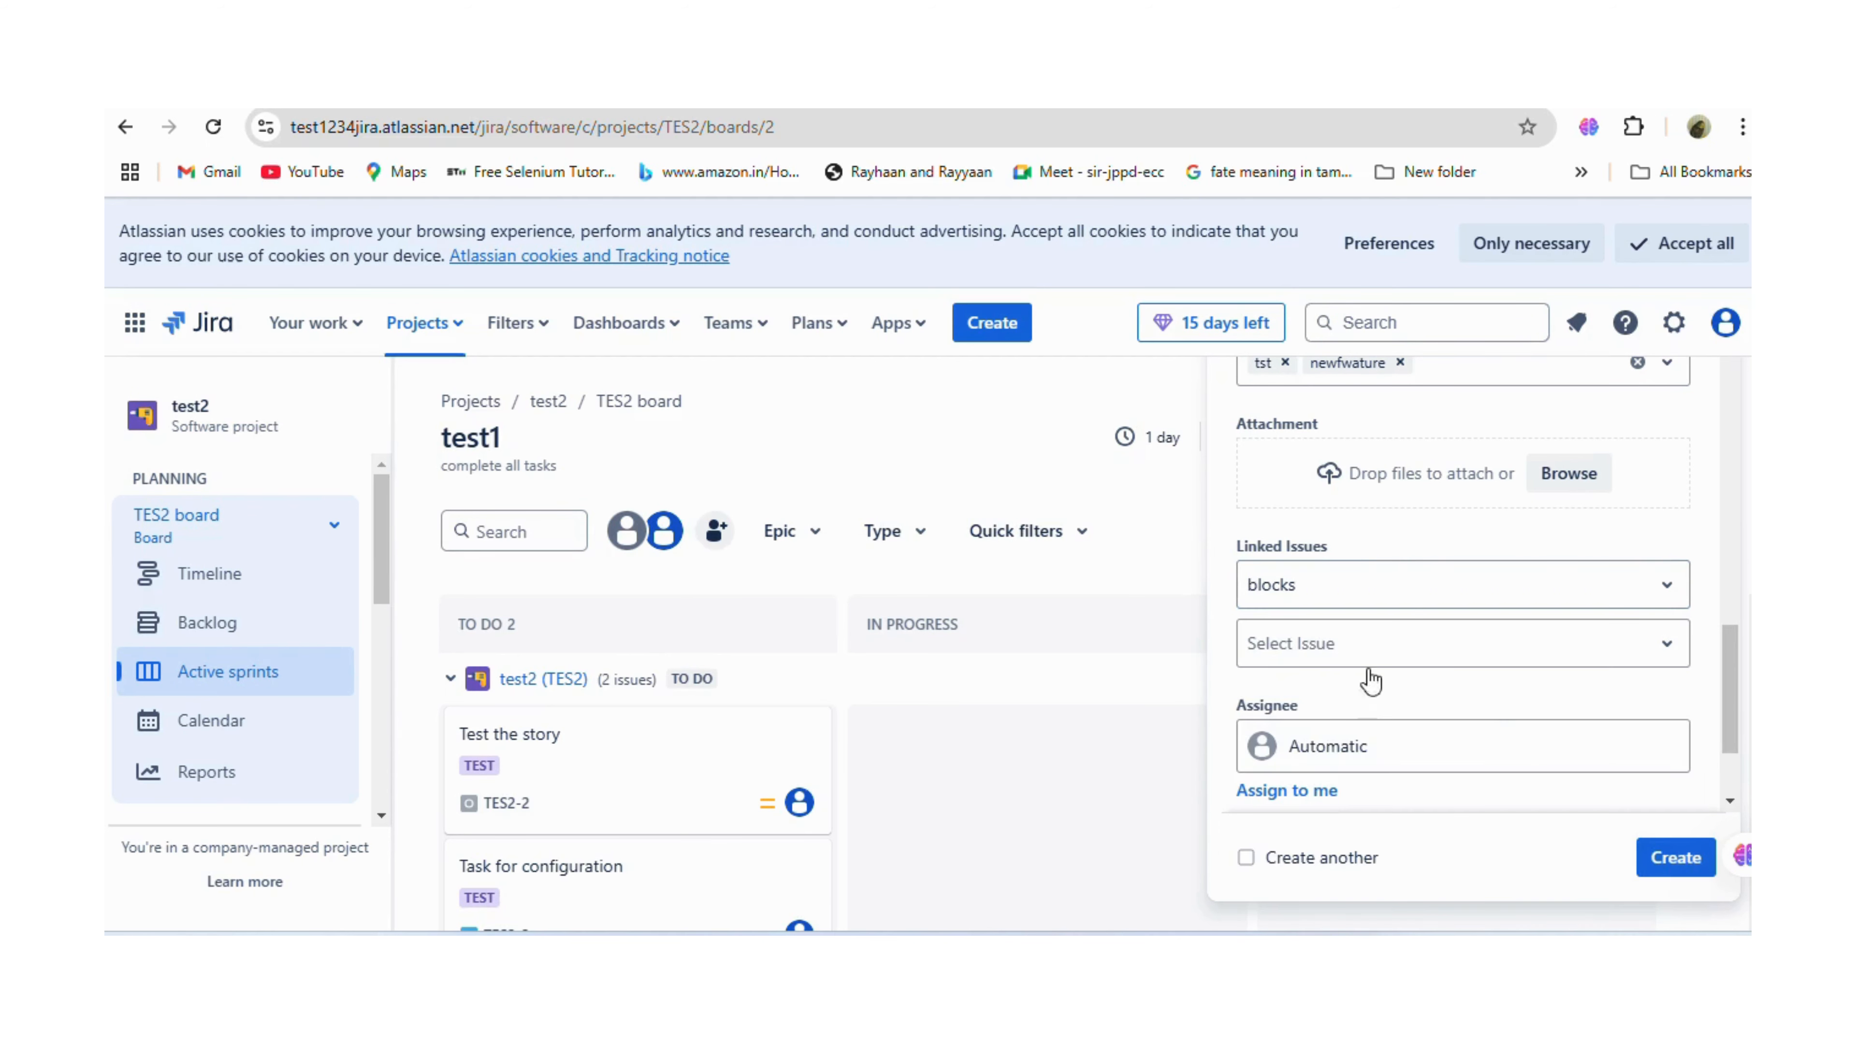
# Link the story to the issue TES2-3 Task for configuration with the link type "is cloned by".
pyautogui.click(1323, 645)
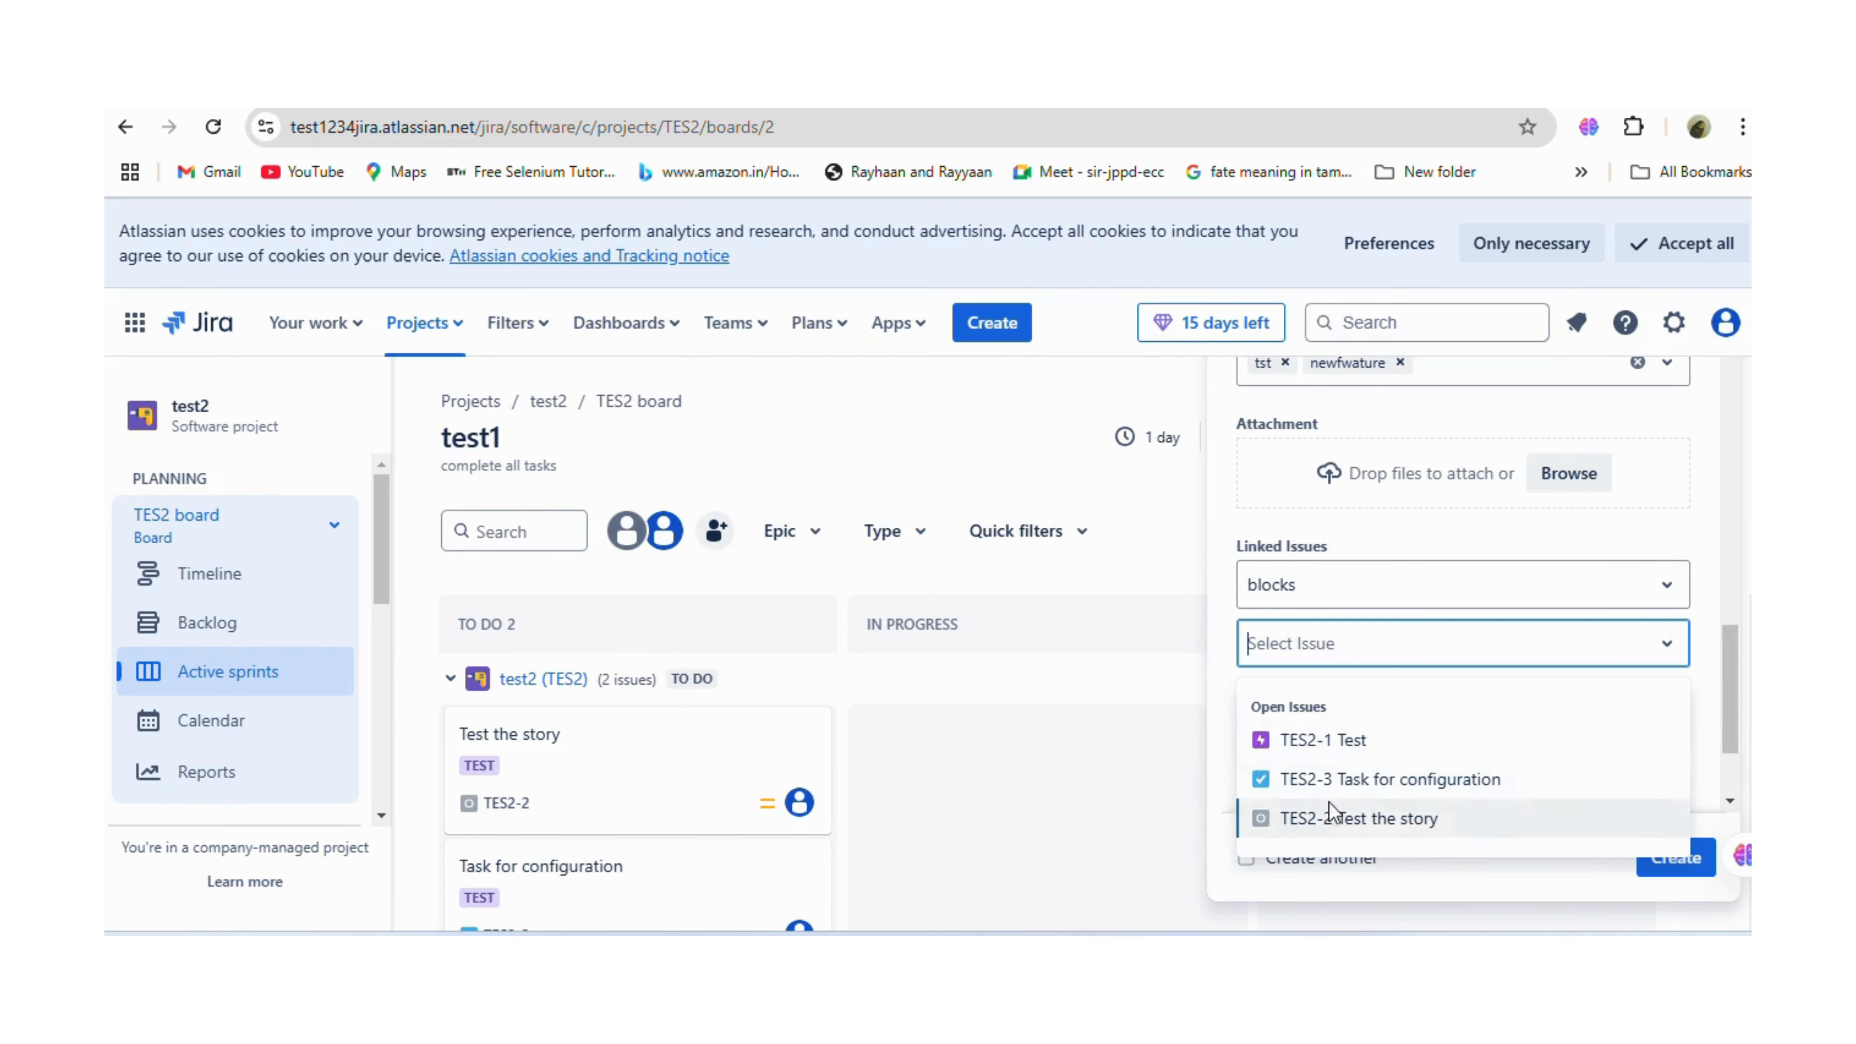
pyautogui.click(1362, 780)
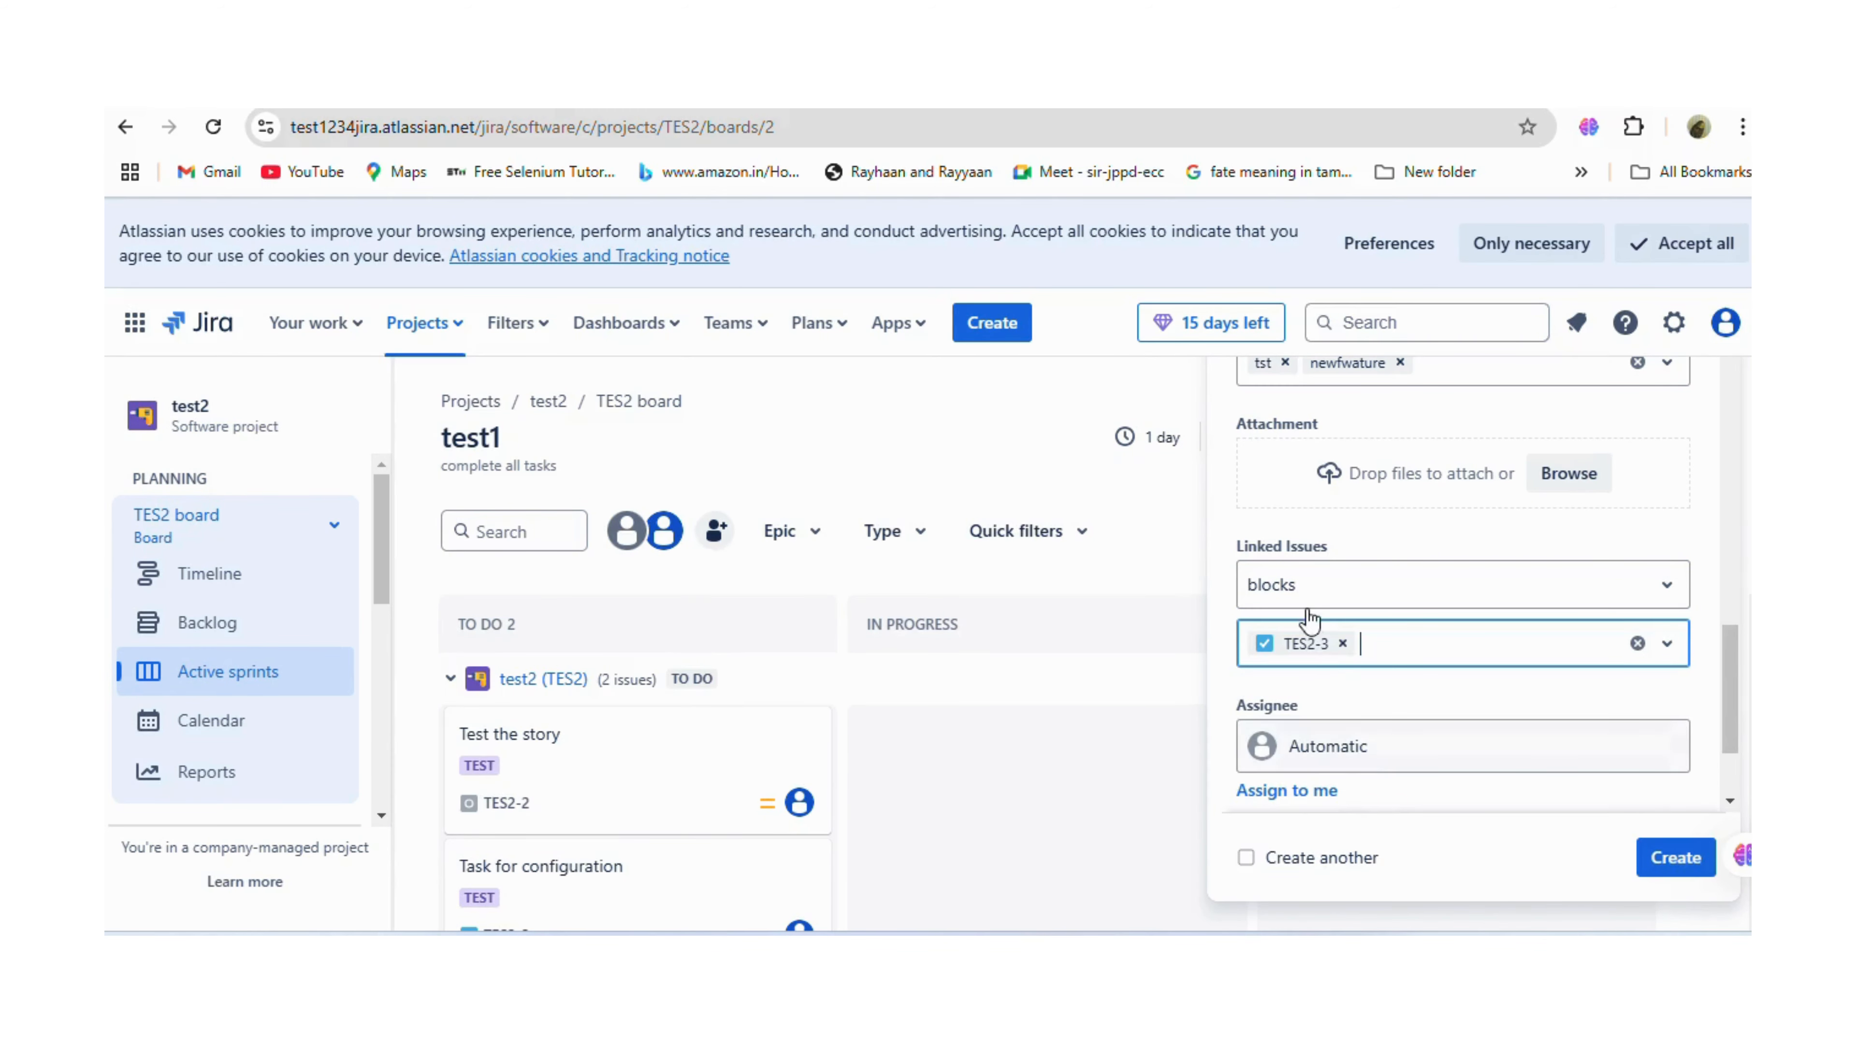
pyautogui.click(1309, 589)
pyautogui.click(1352, 765)
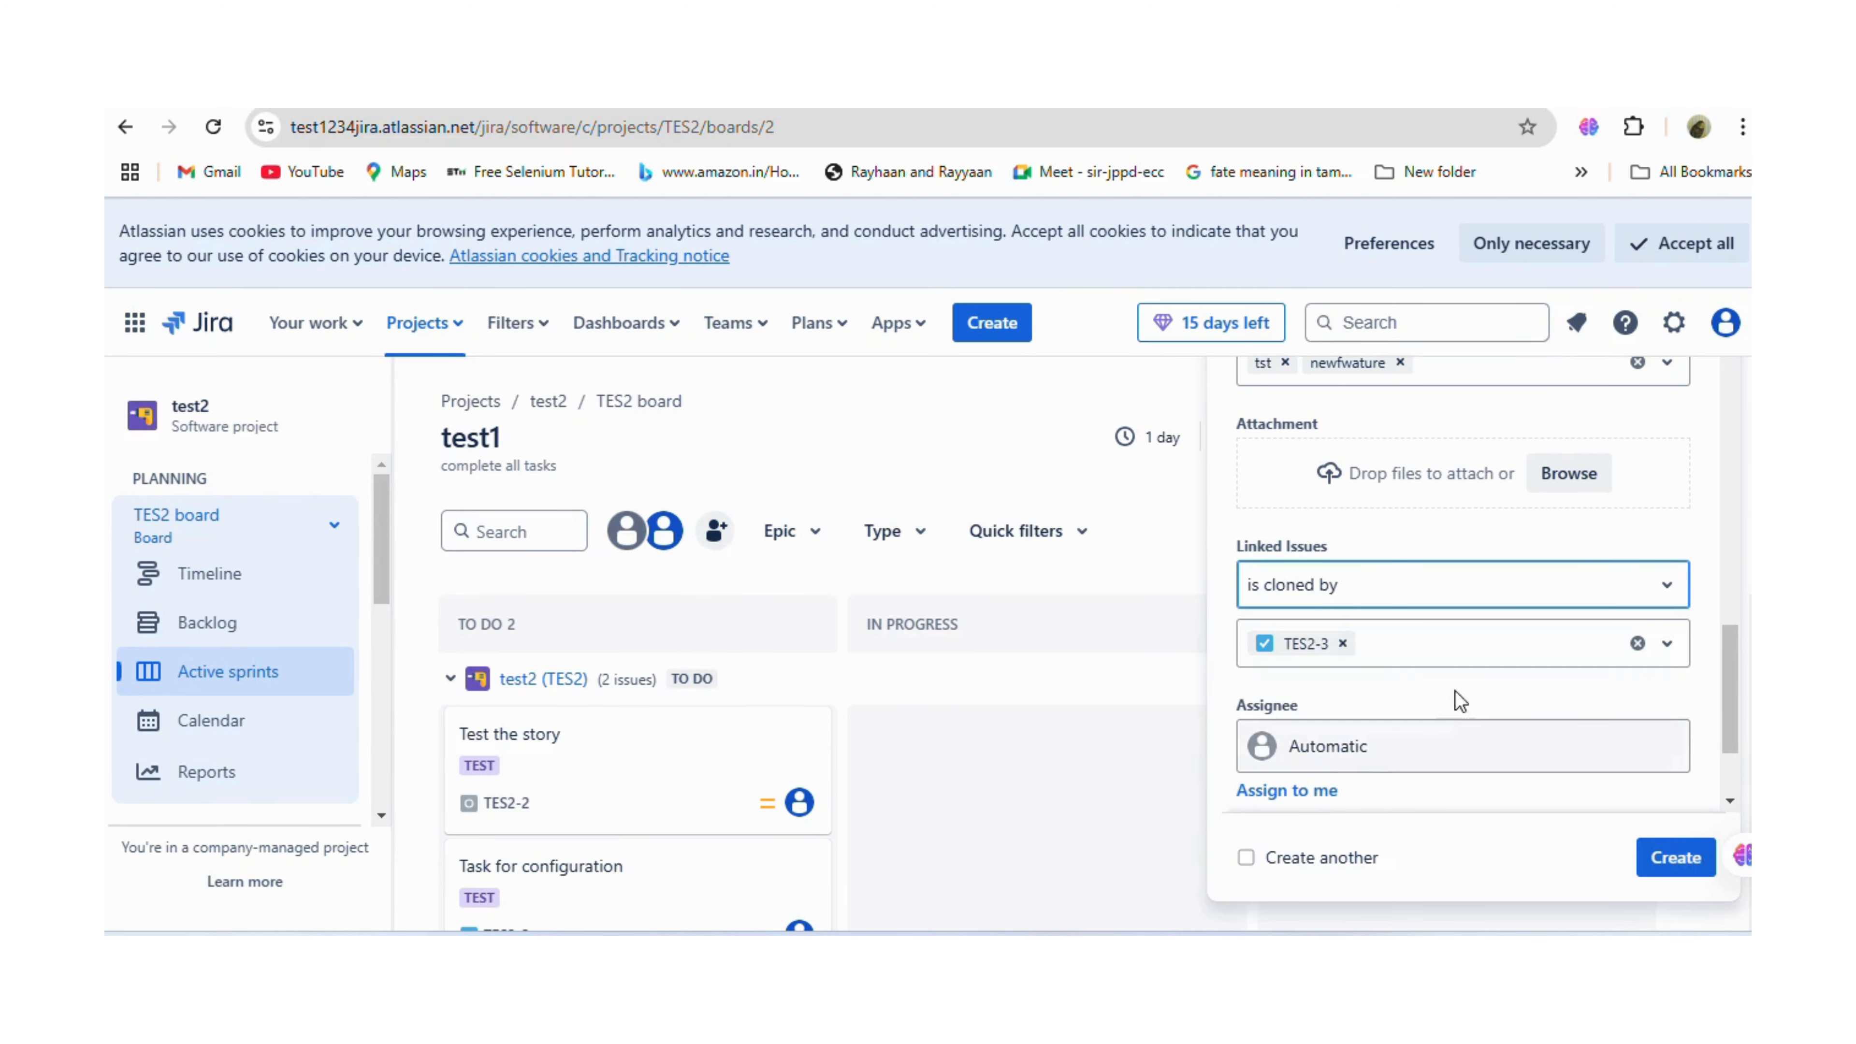
# Set the story's assignee to Unassigned.
pyautogui.scroll(-2, 1447, 715)
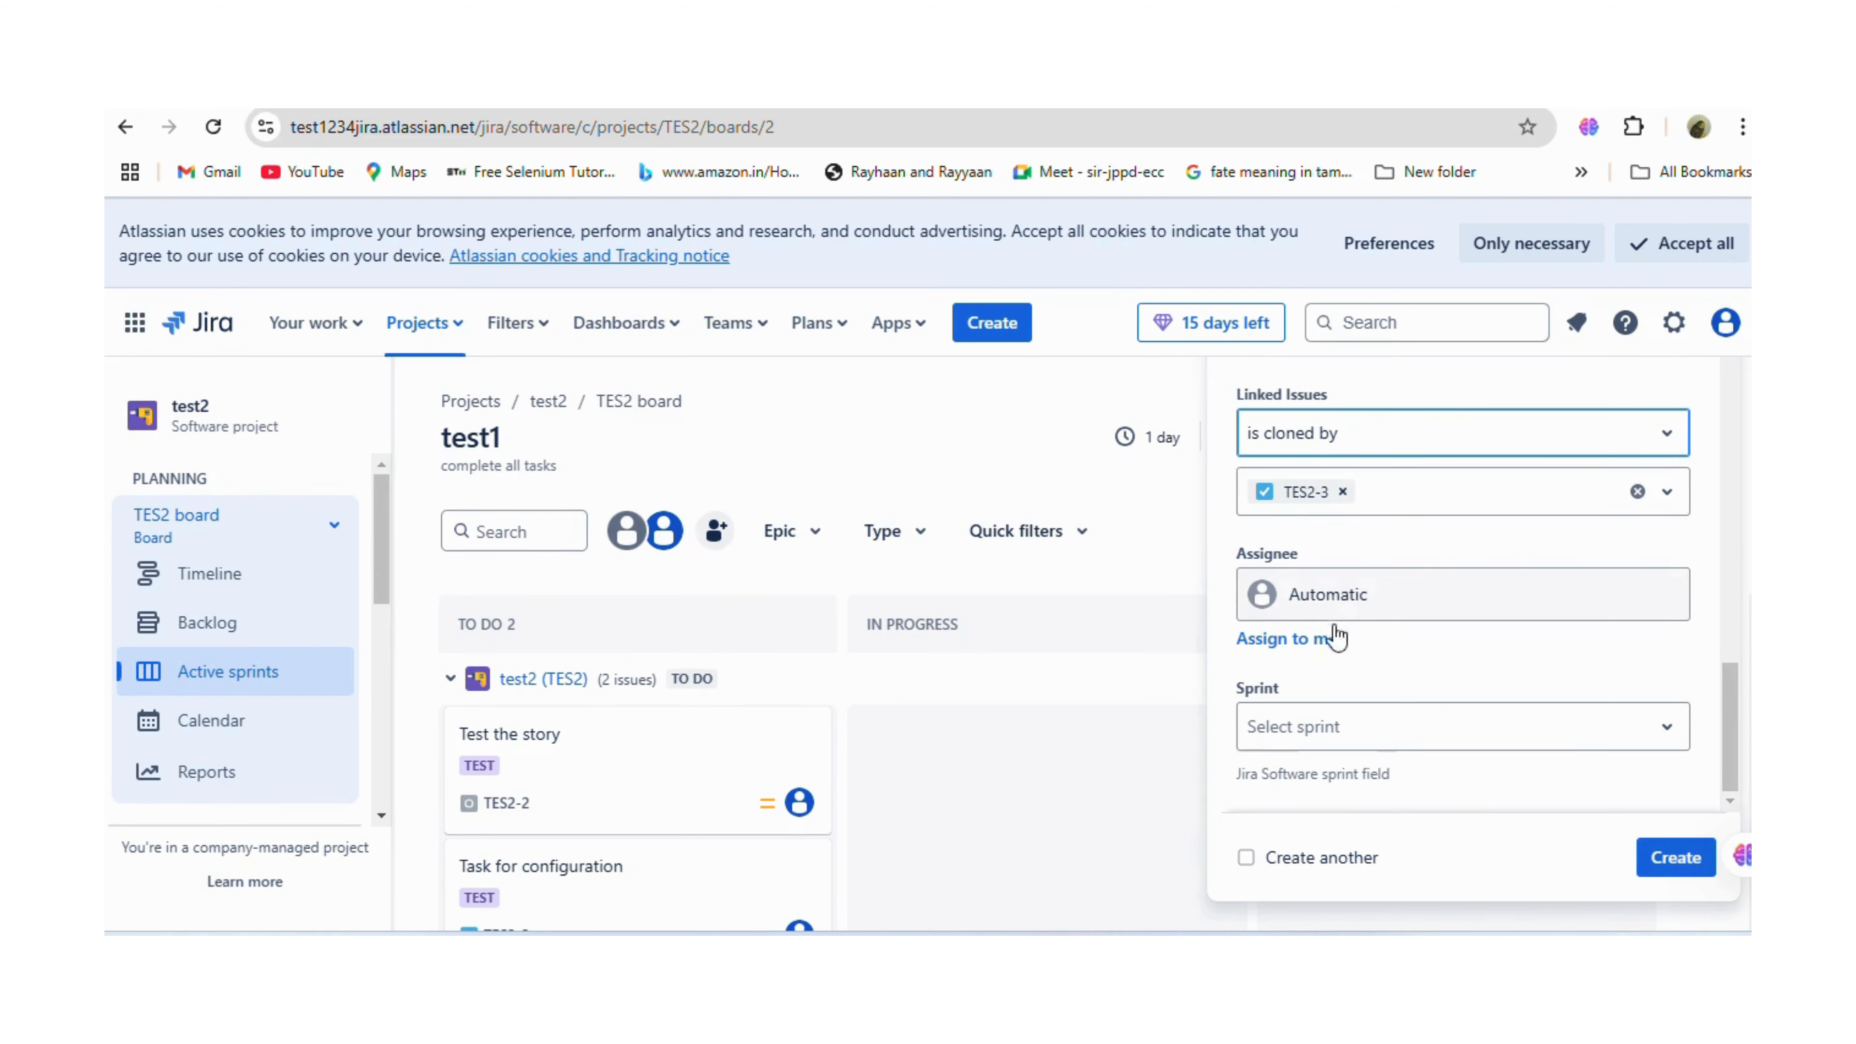
pyautogui.click(1306, 653)
pyautogui.click(1387, 605)
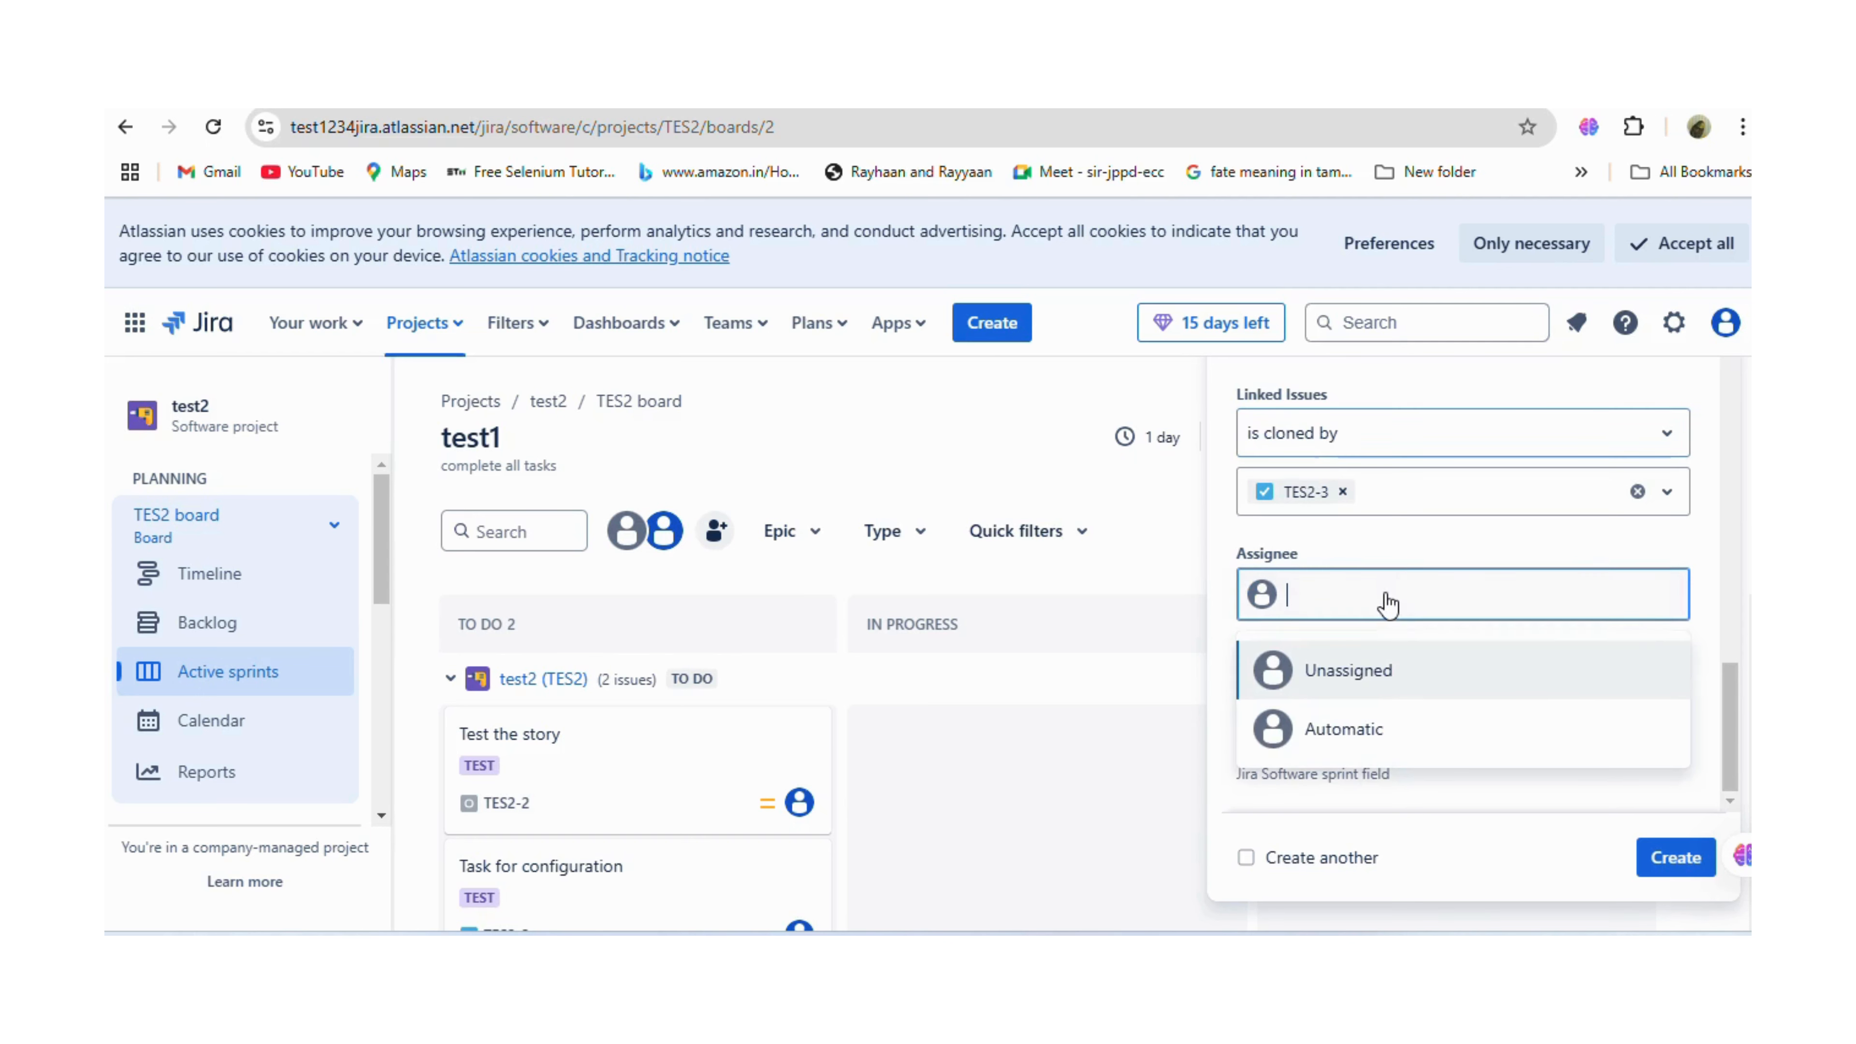
pyautogui.click(1379, 677)
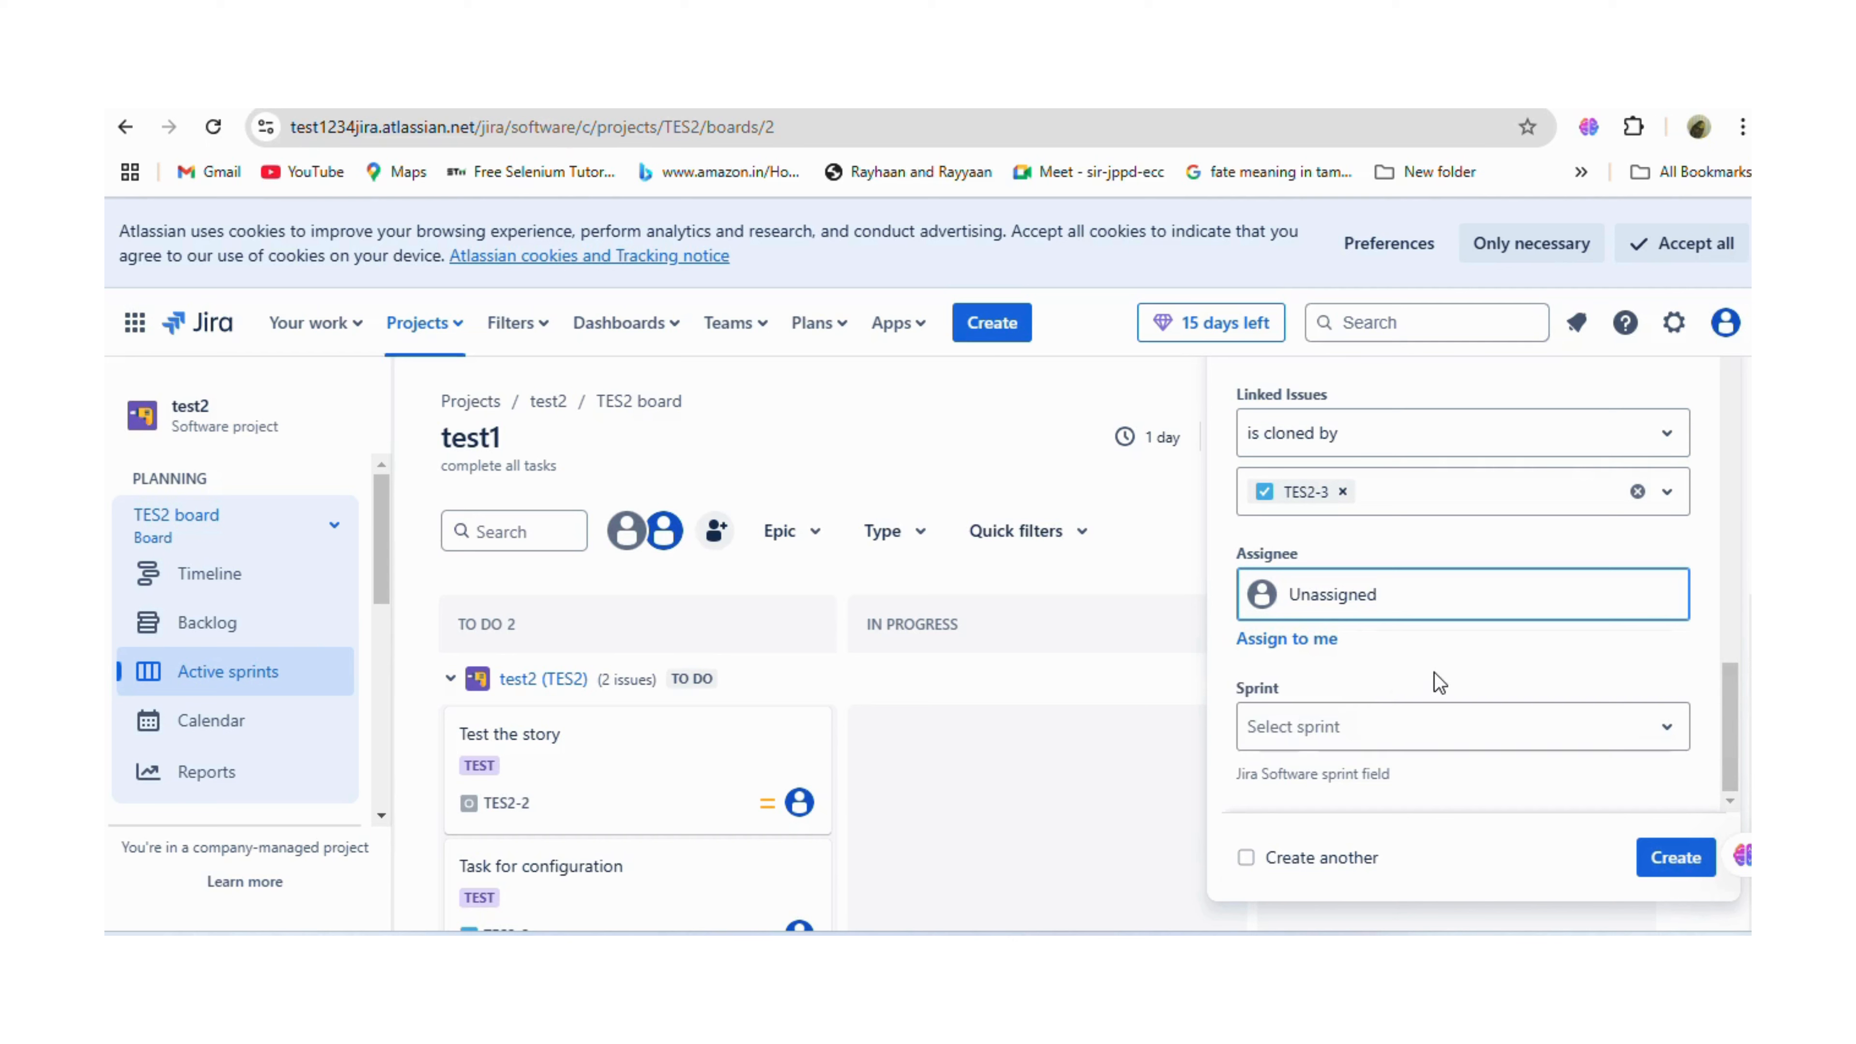
# Assign the story to the active sprint test1 of the TES2 board.
pyautogui.click(1376, 727)
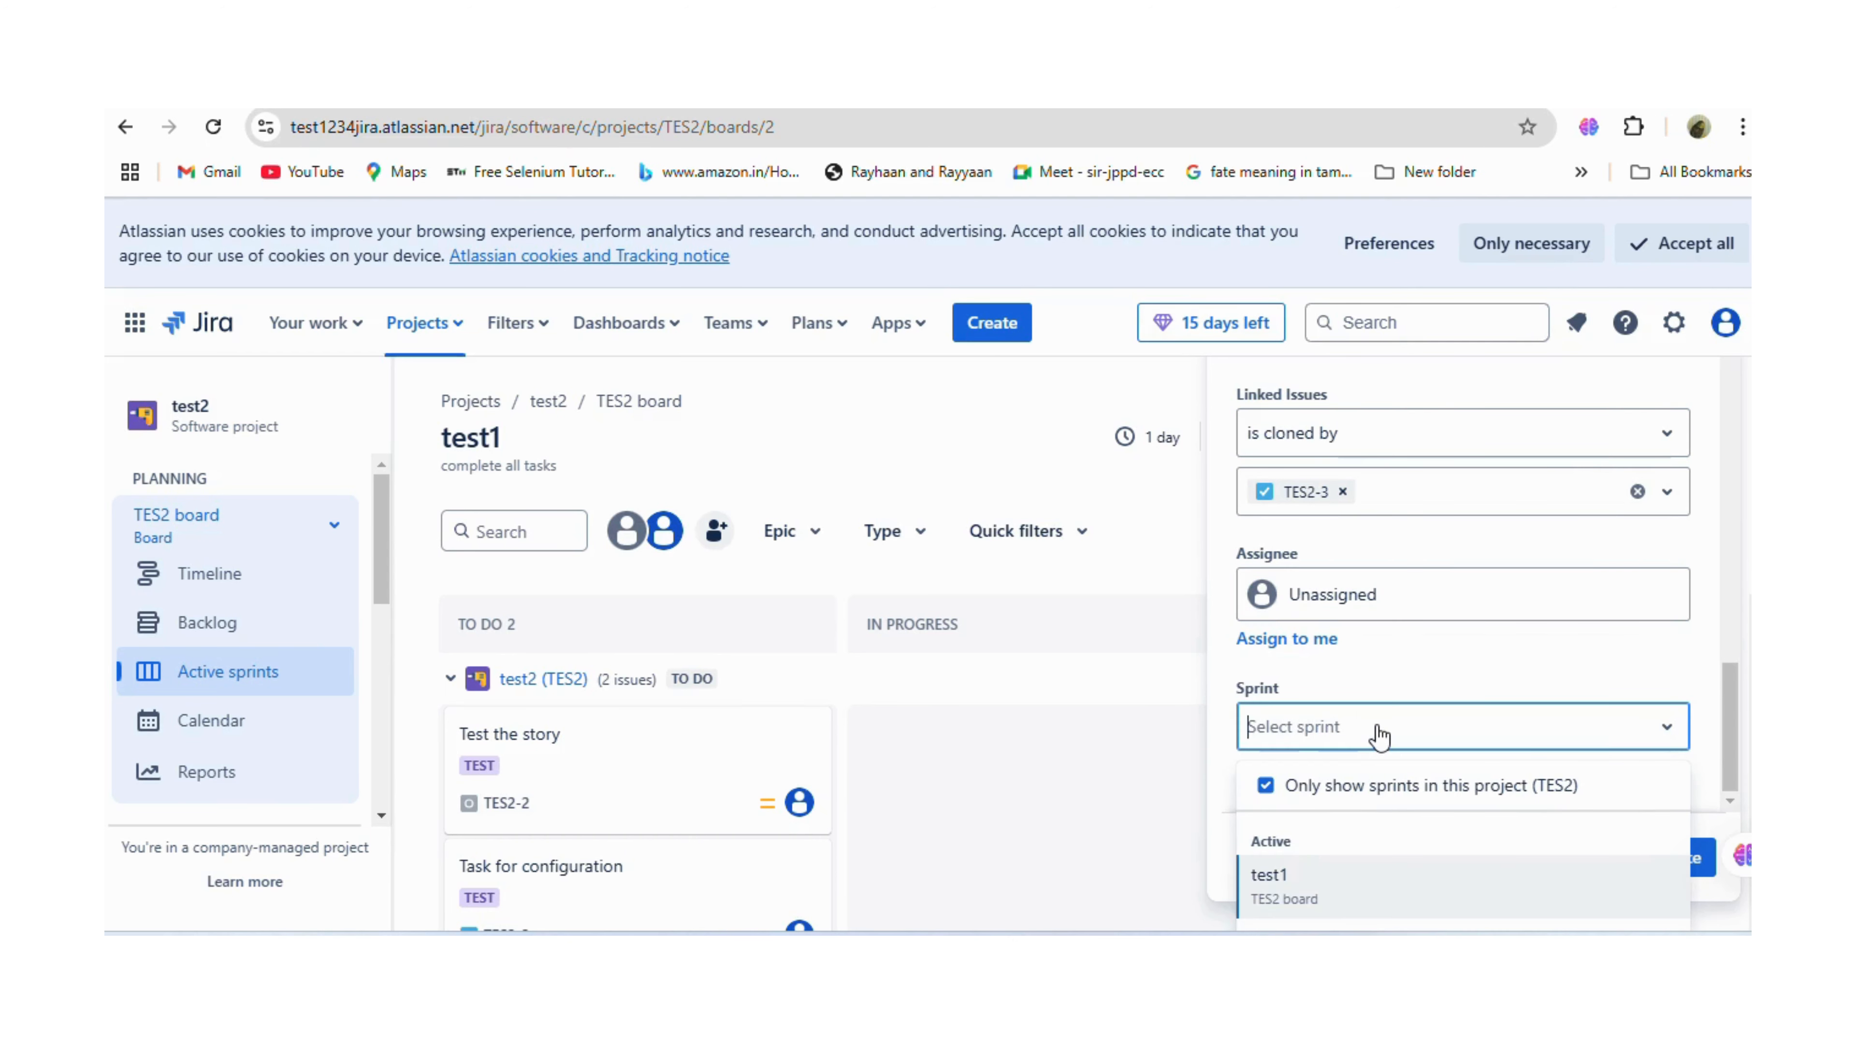
pyautogui.click(1279, 885)
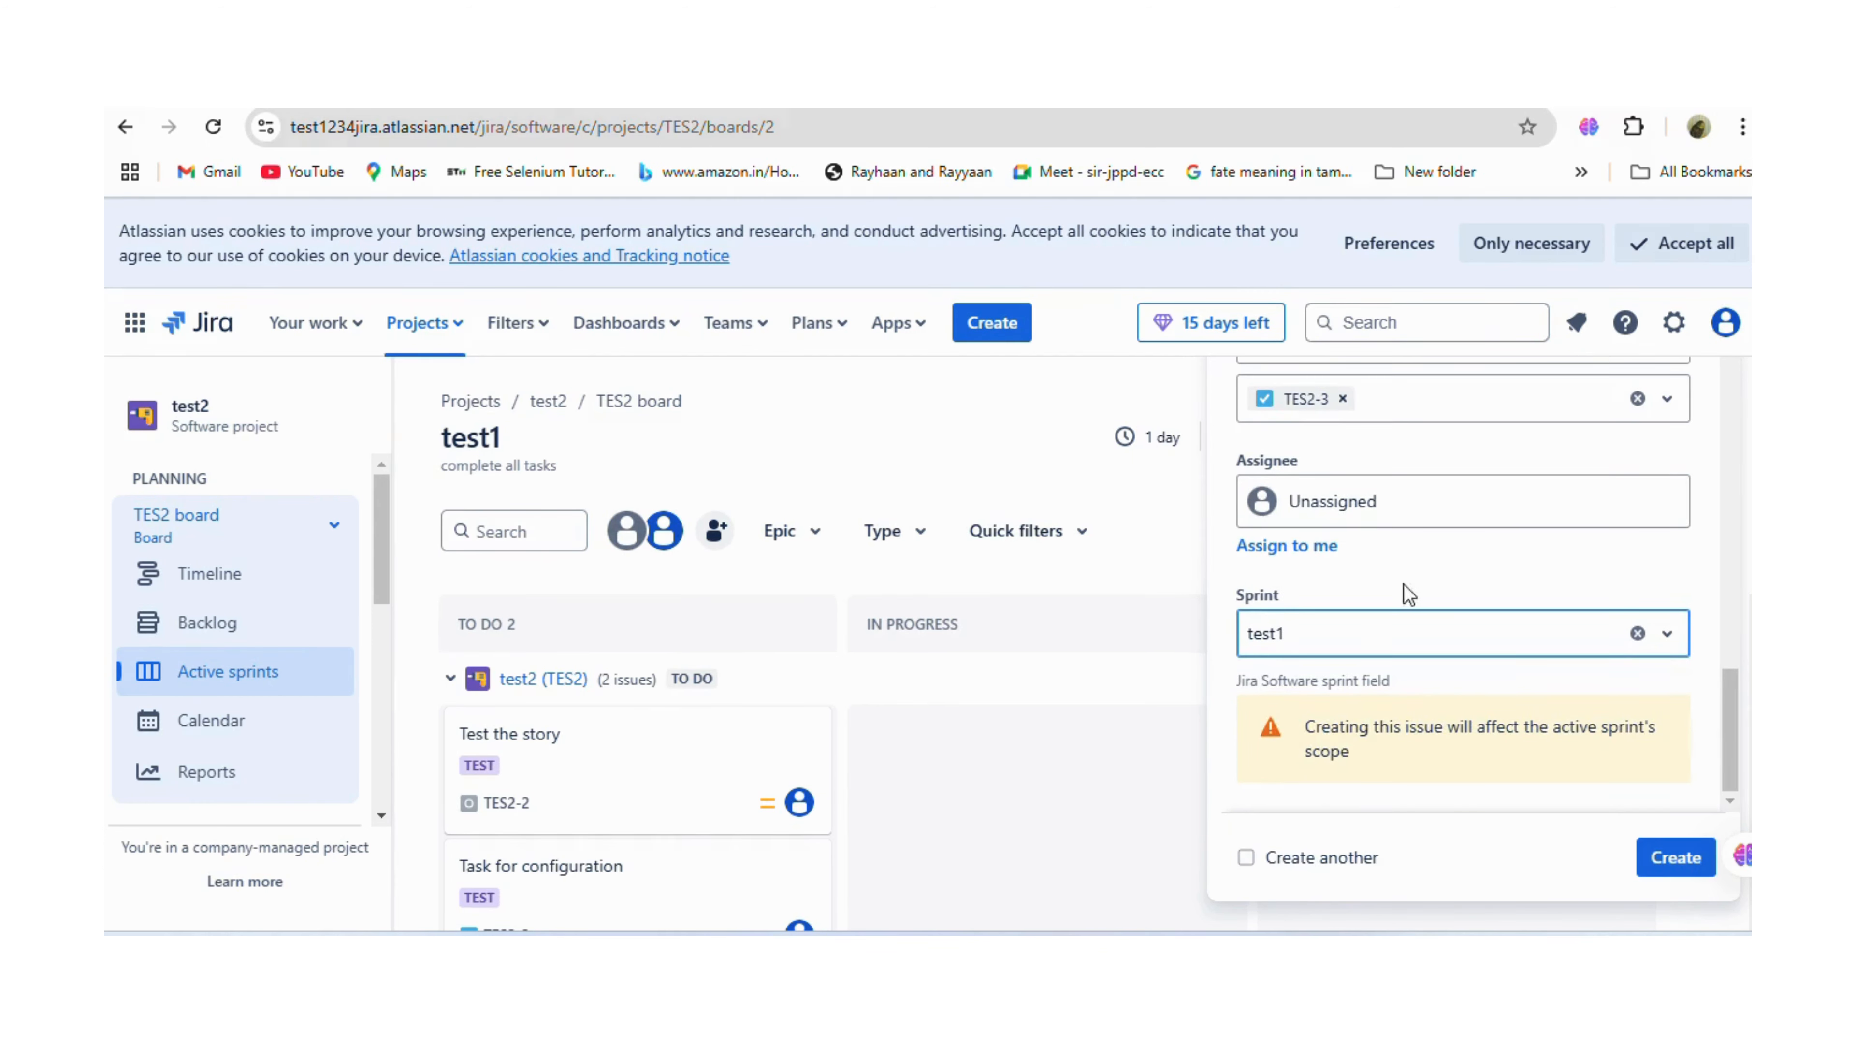
pyautogui.click(1352, 635)
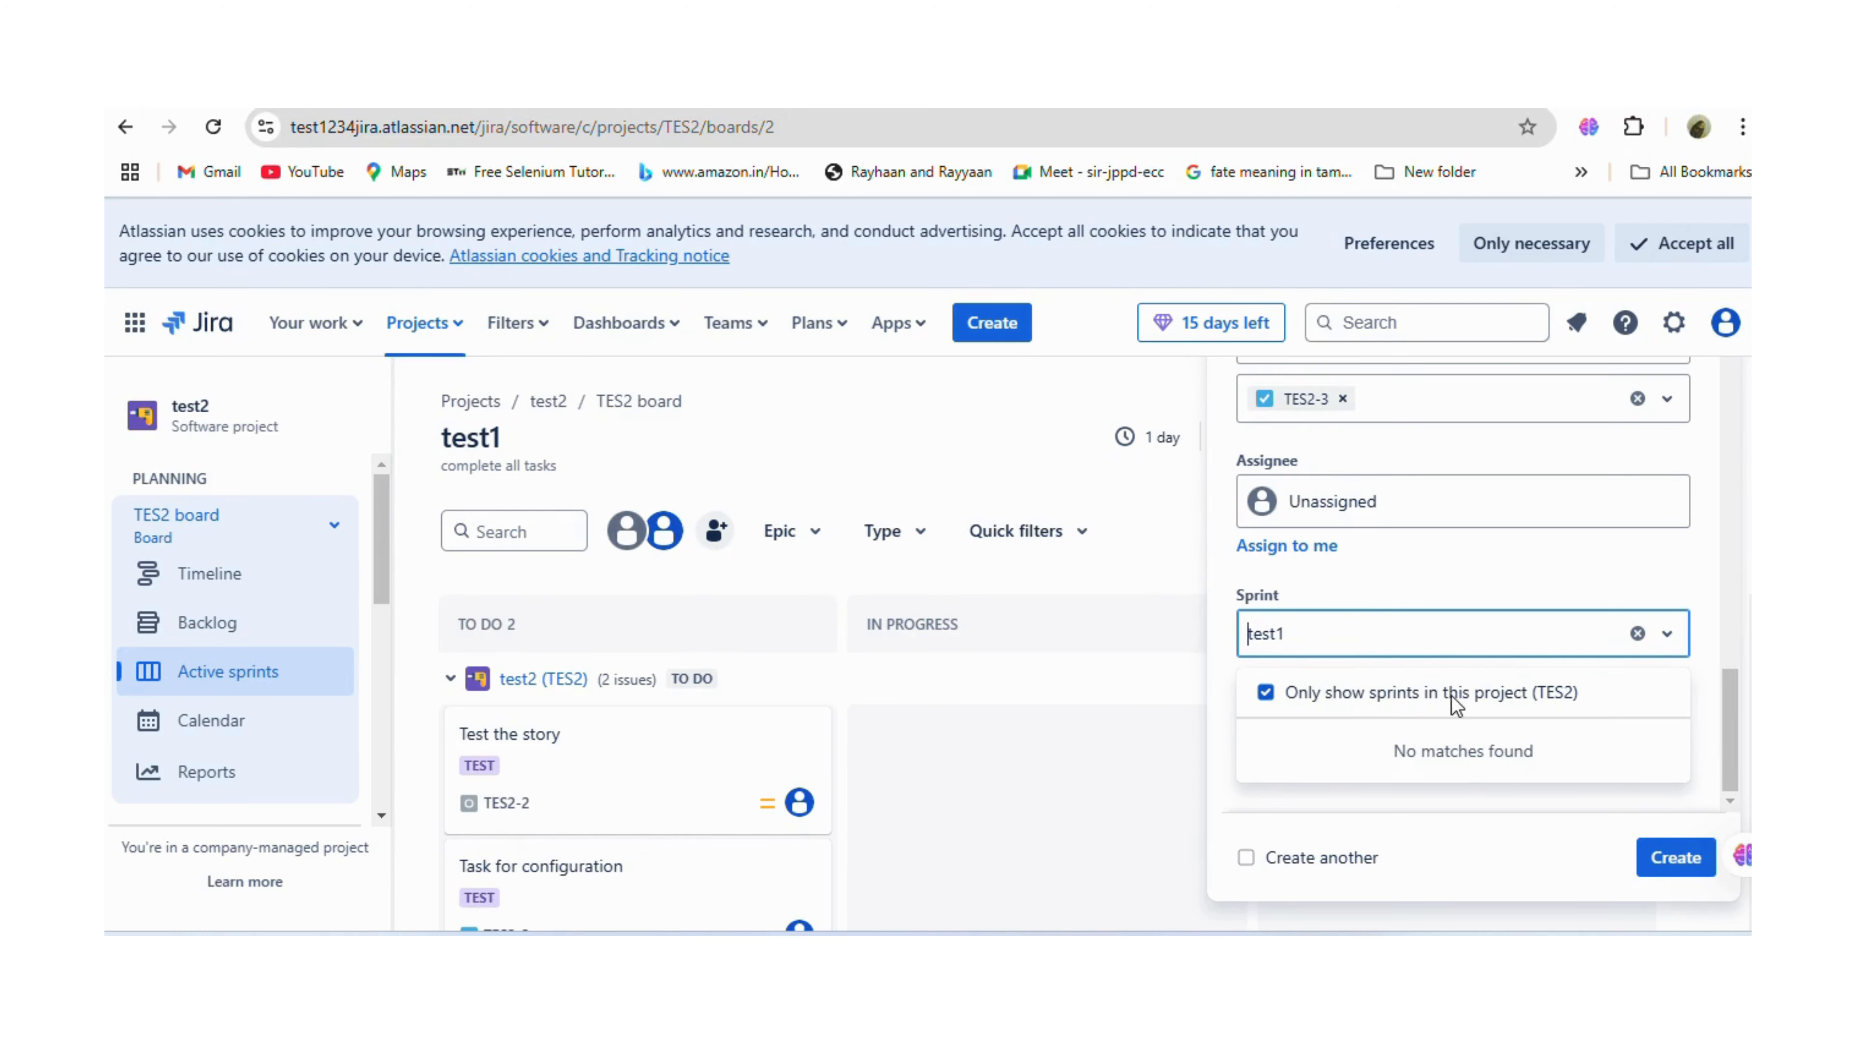
pyautogui.click(1428, 573)
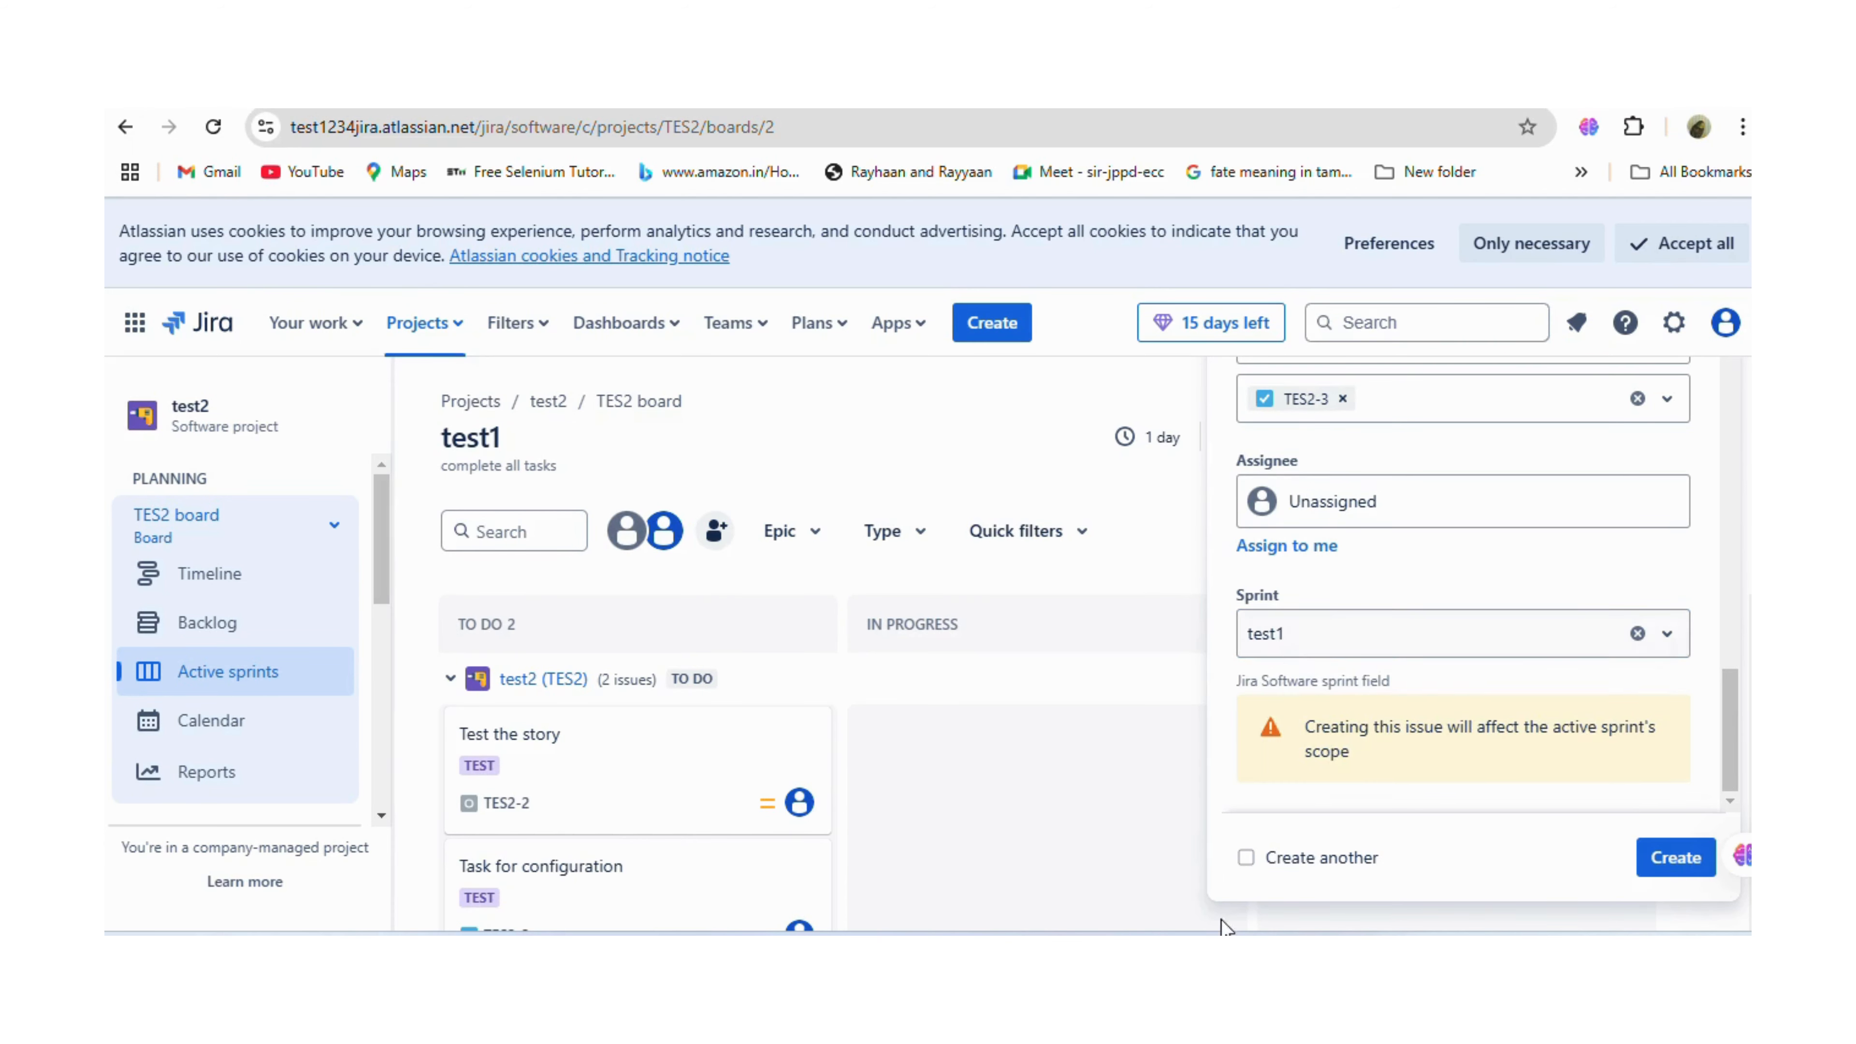
# Enable the Create another option, review the filled-in form and create the "credit payment" story.
pyautogui.click(1252, 854)
pyautogui.scroll(10, 1446, 545)
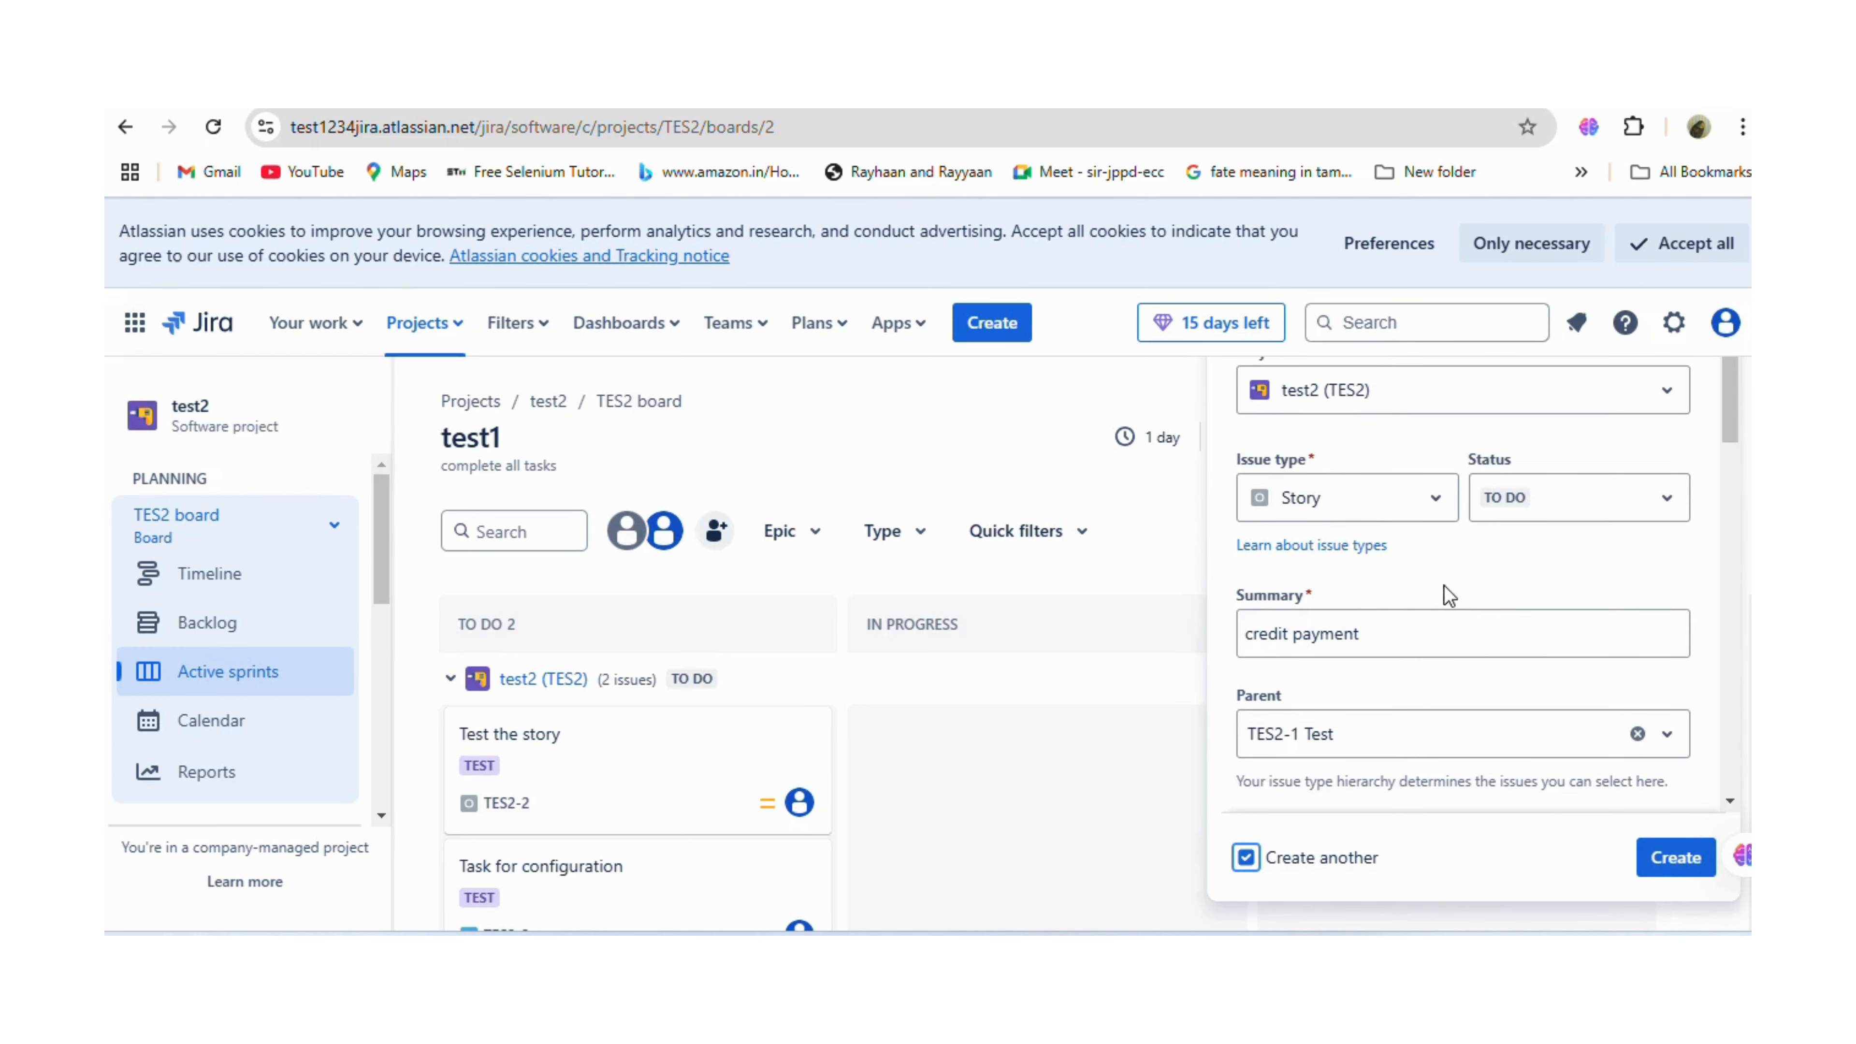
pyautogui.scroll(-5, 1447, 596)
pyautogui.scroll(5, 1418, 713)
pyautogui.scroll(-3, 1533, 800)
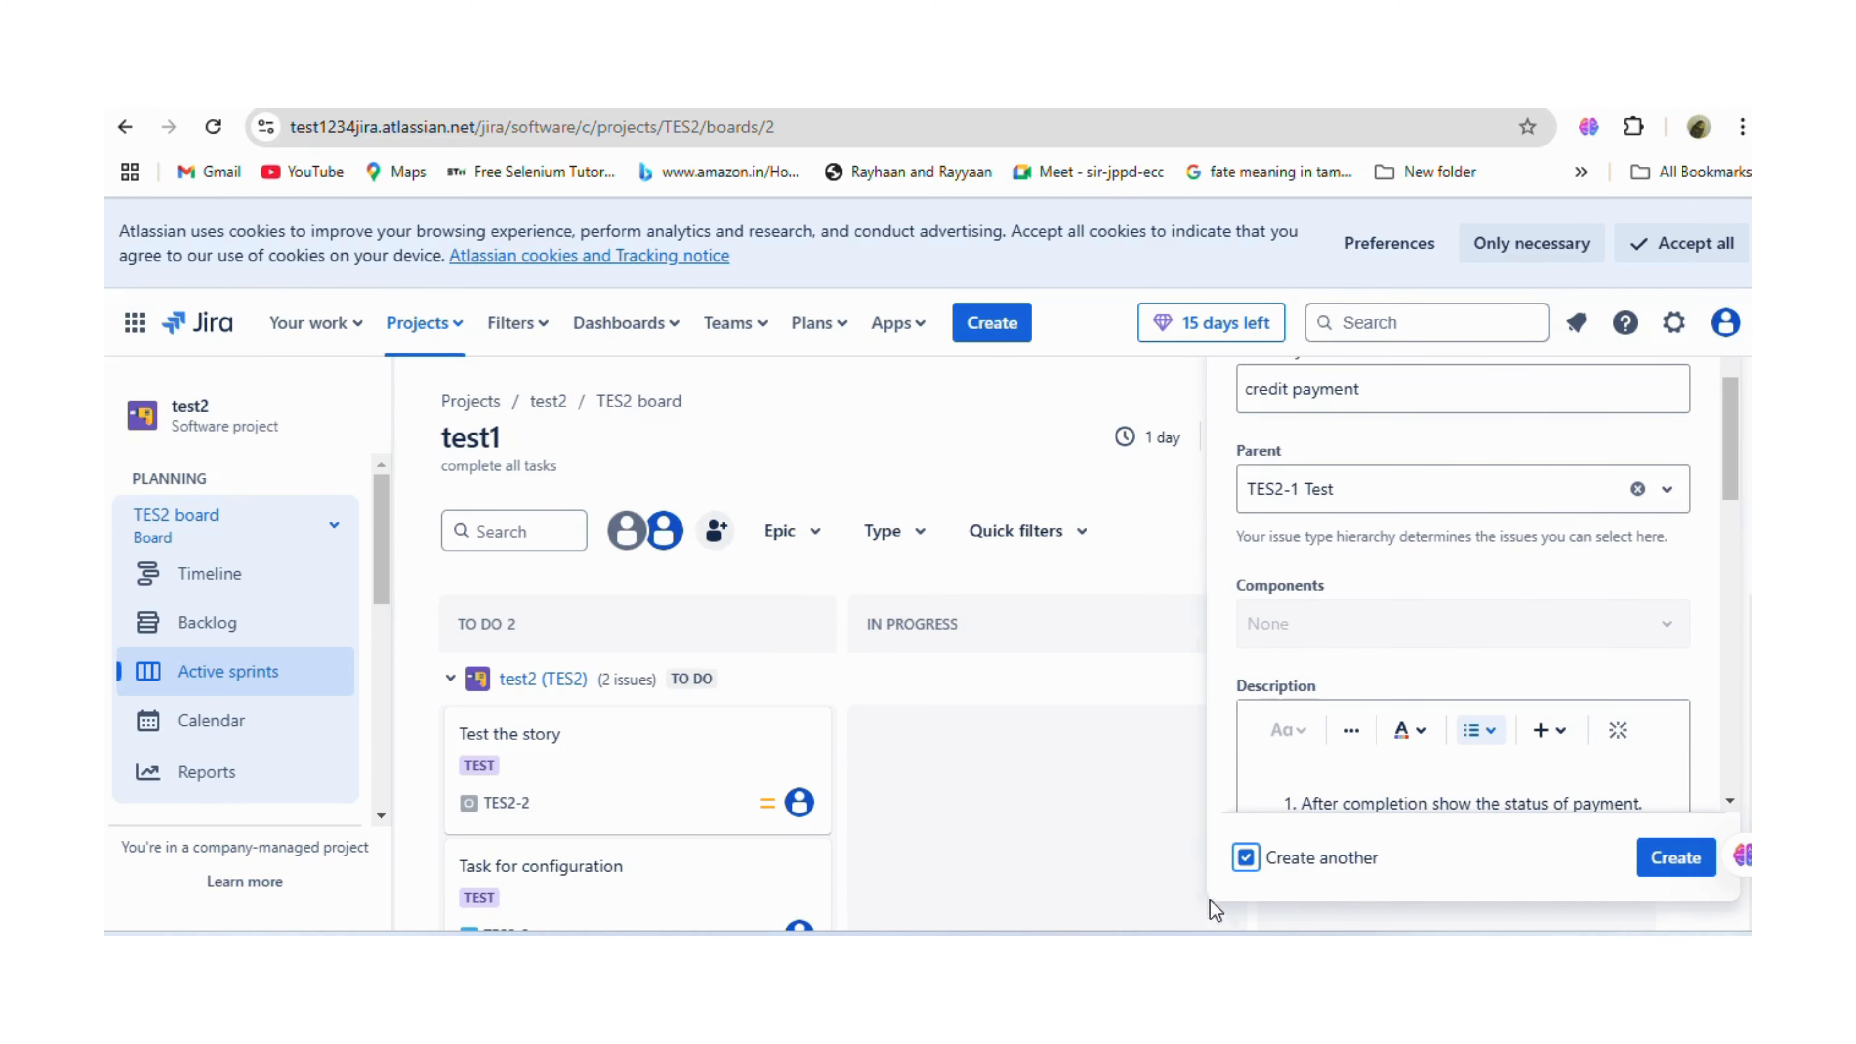
pyautogui.scroll(2, 1305, 675)
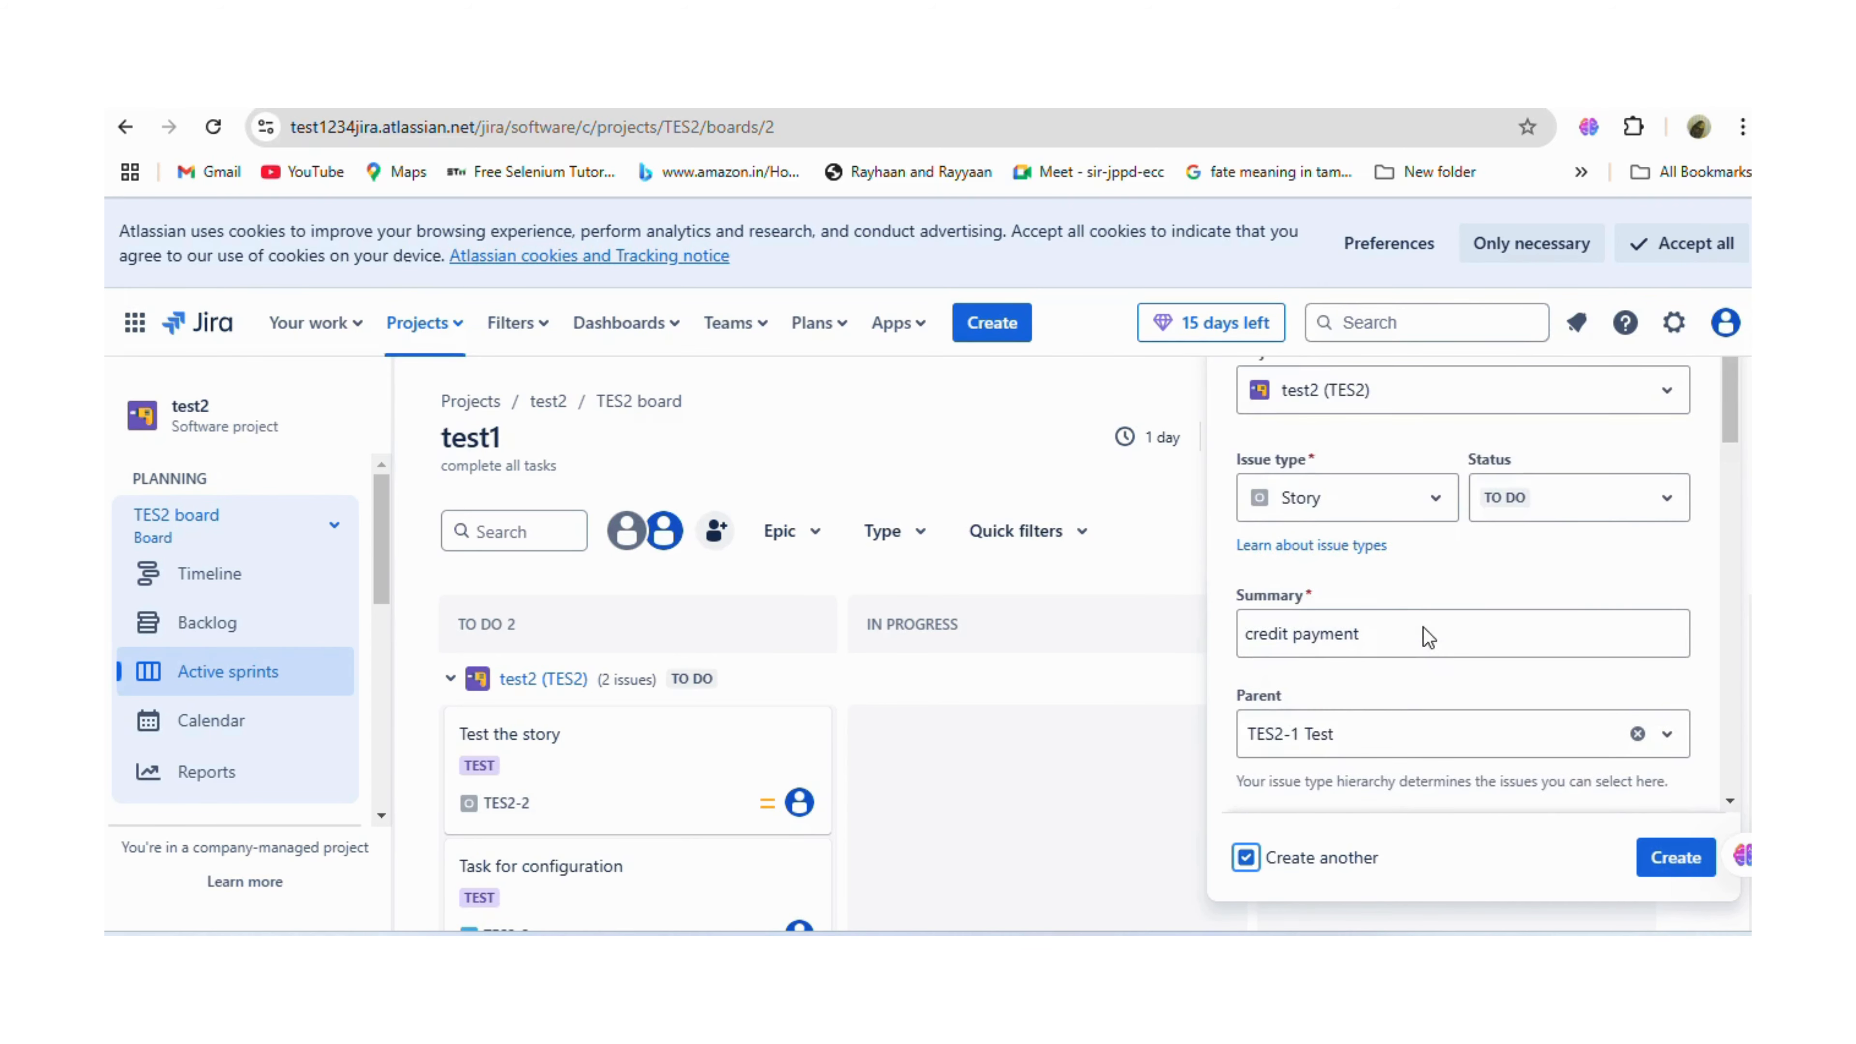
pyautogui.scroll(-6, 1309, 664)
pyautogui.click(1246, 857)
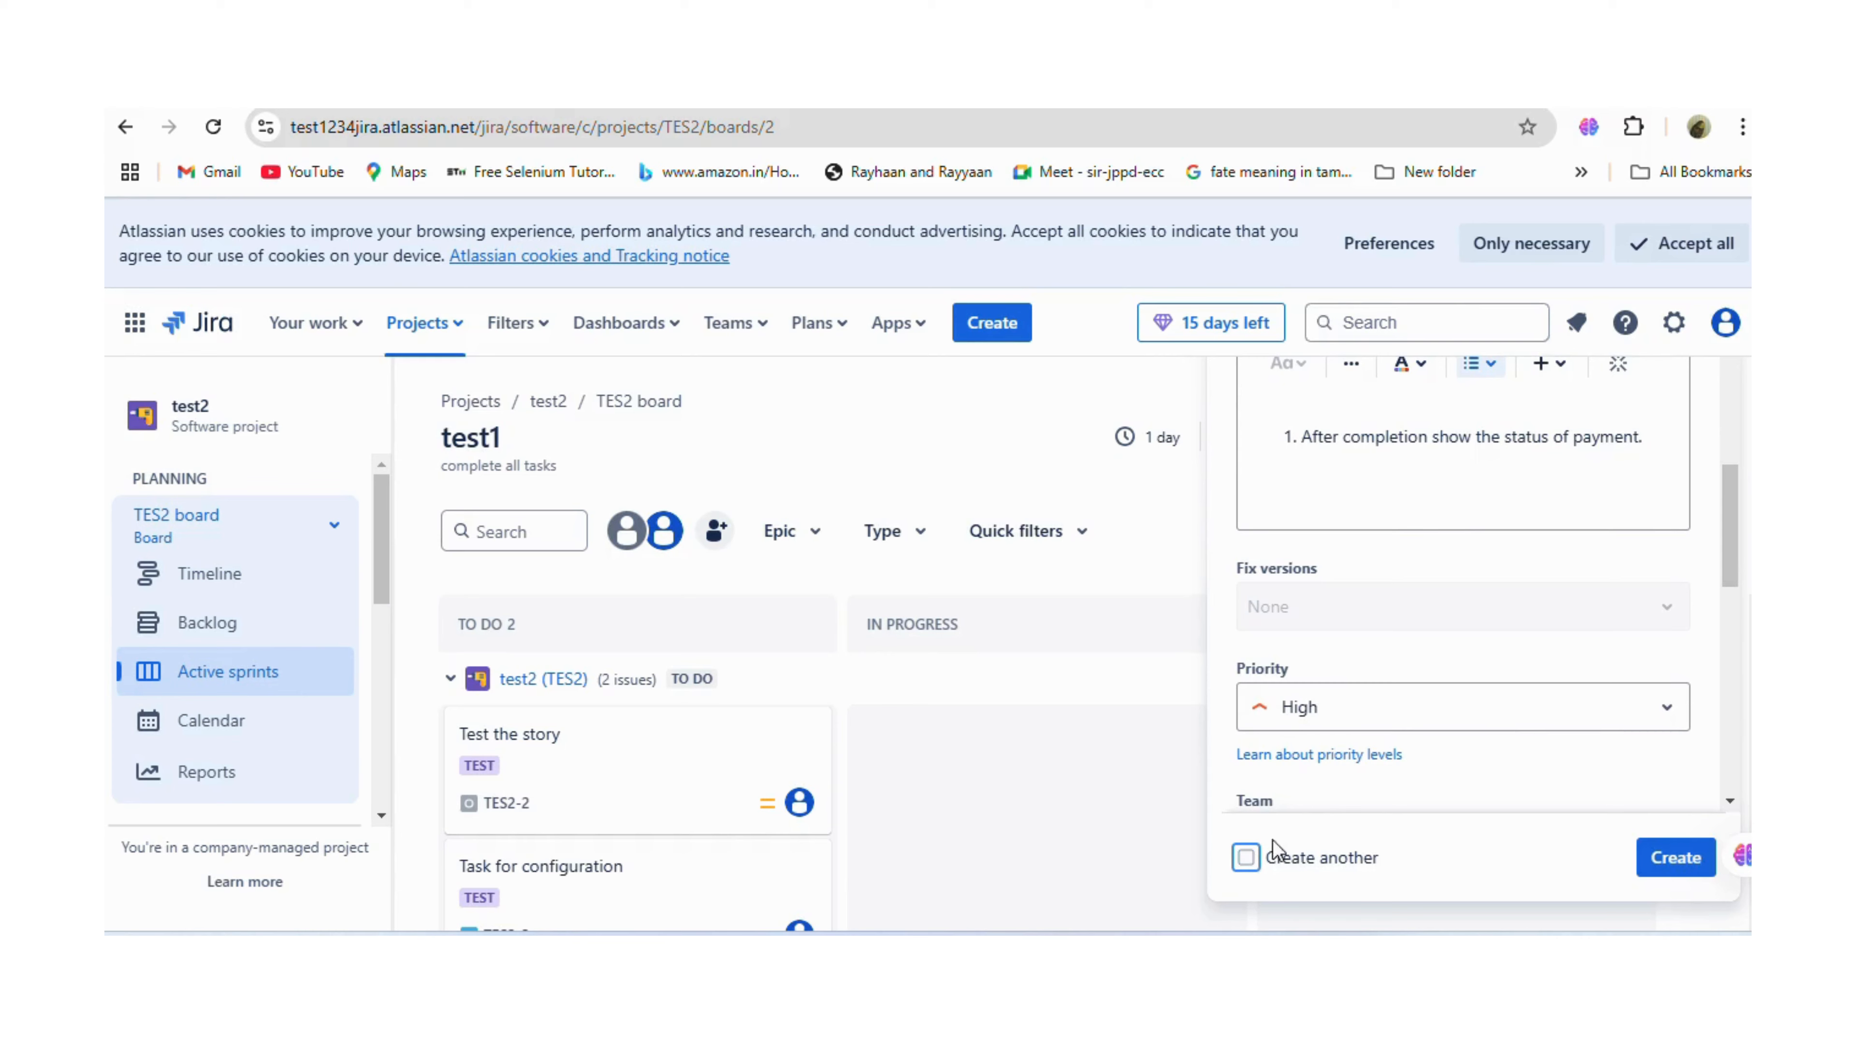
pyautogui.scroll(-6, 1454, 713)
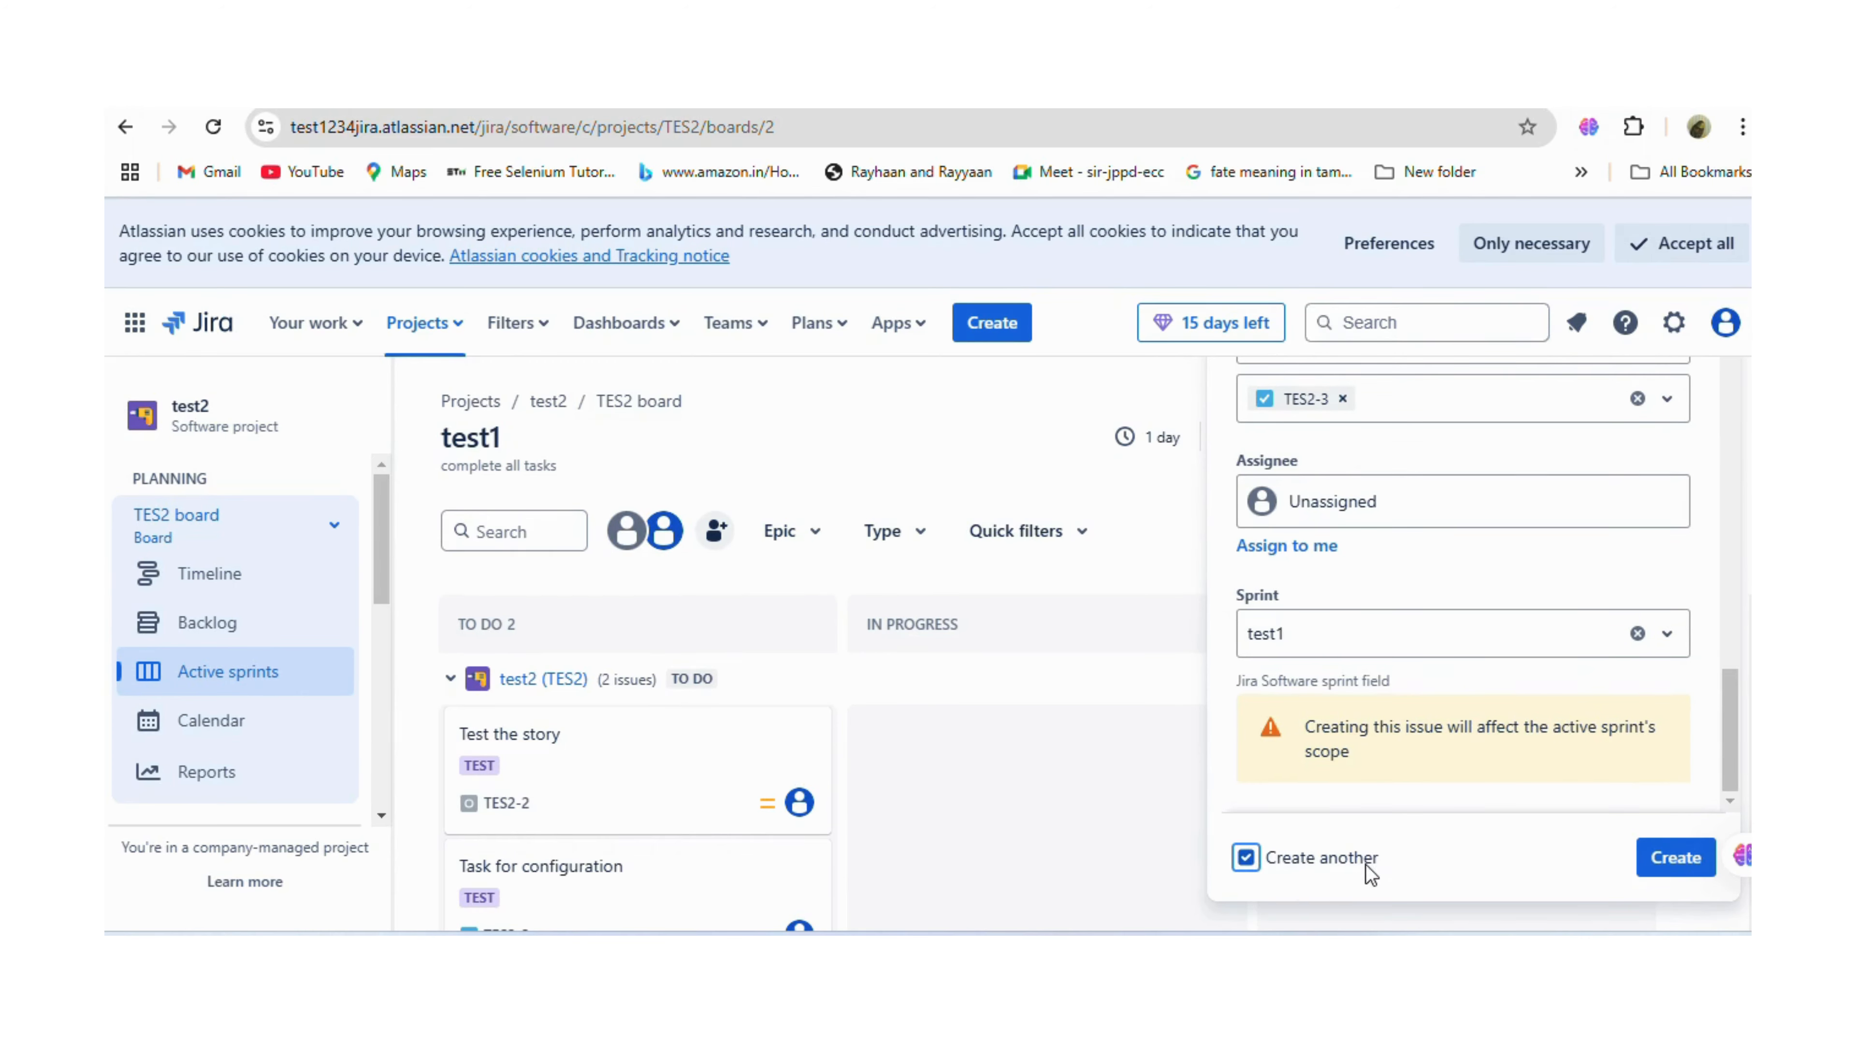
pyautogui.click(1677, 863)
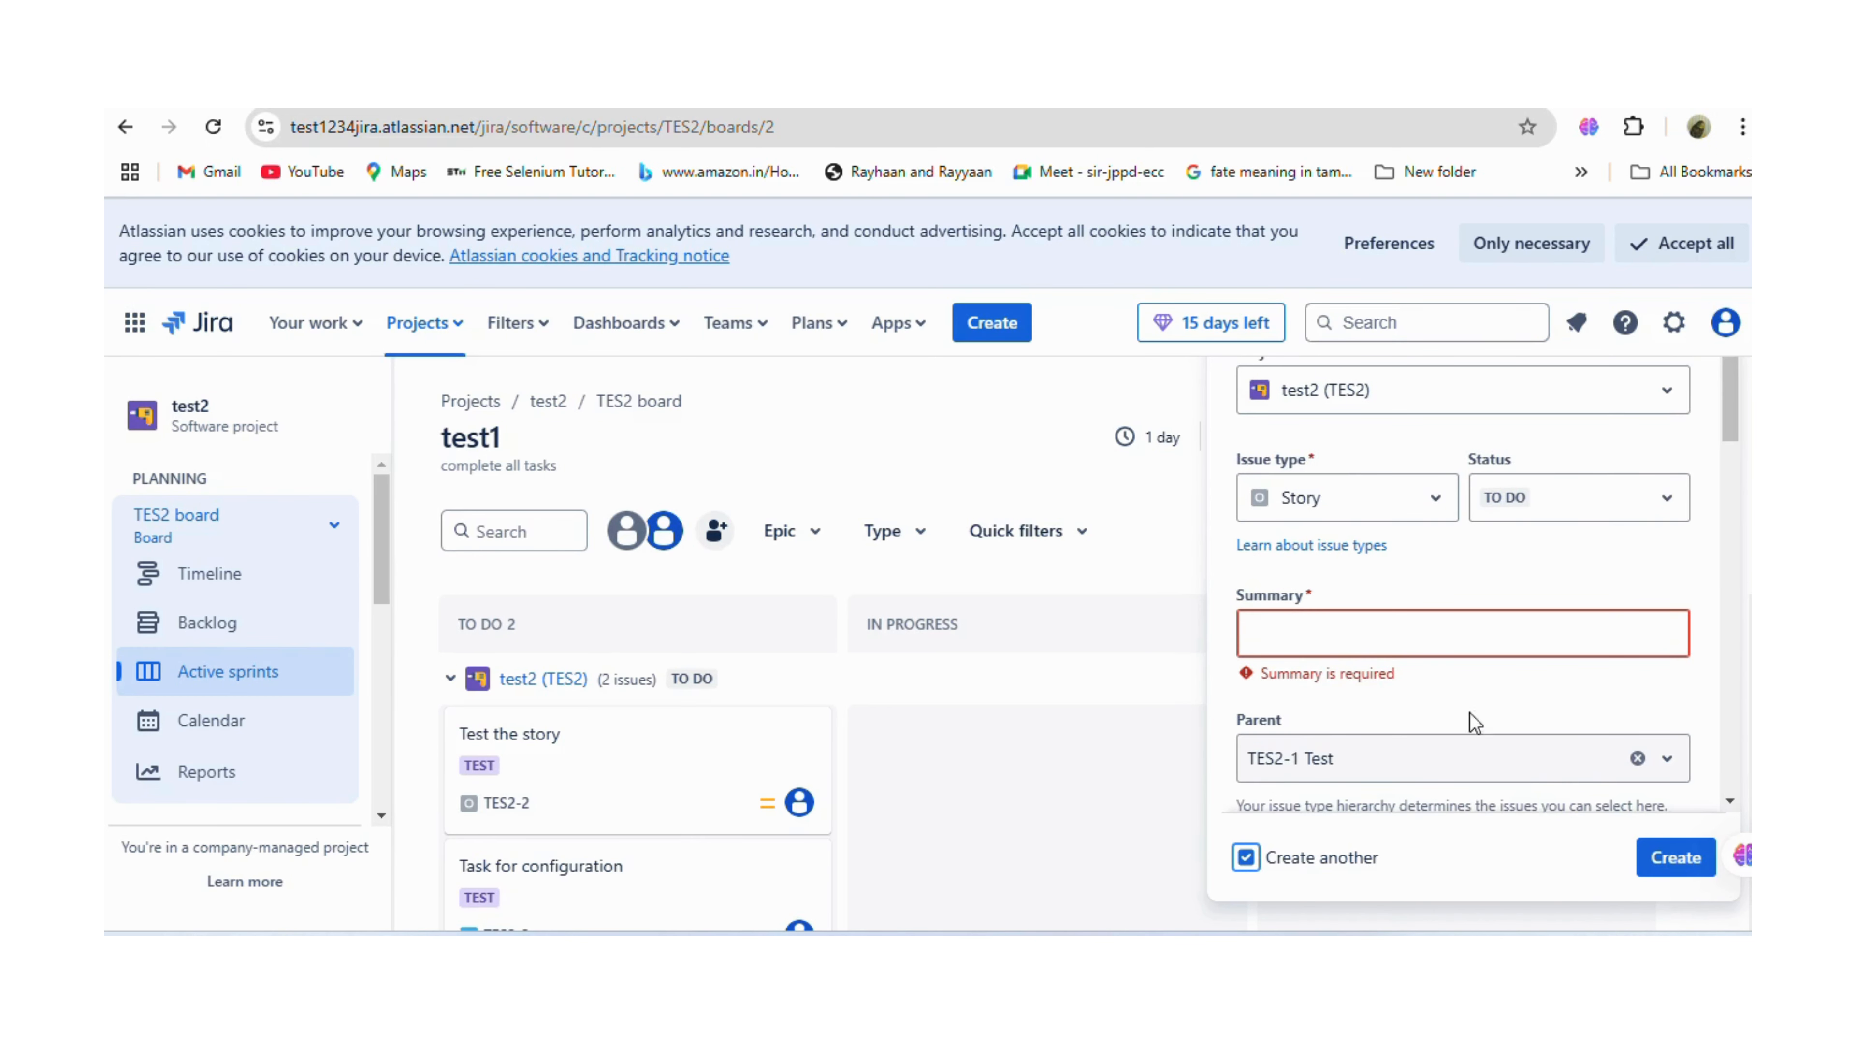
# Create a second story with the summary "credit payment", keeping the carried-over field values.
pyautogui.click(1324, 622)
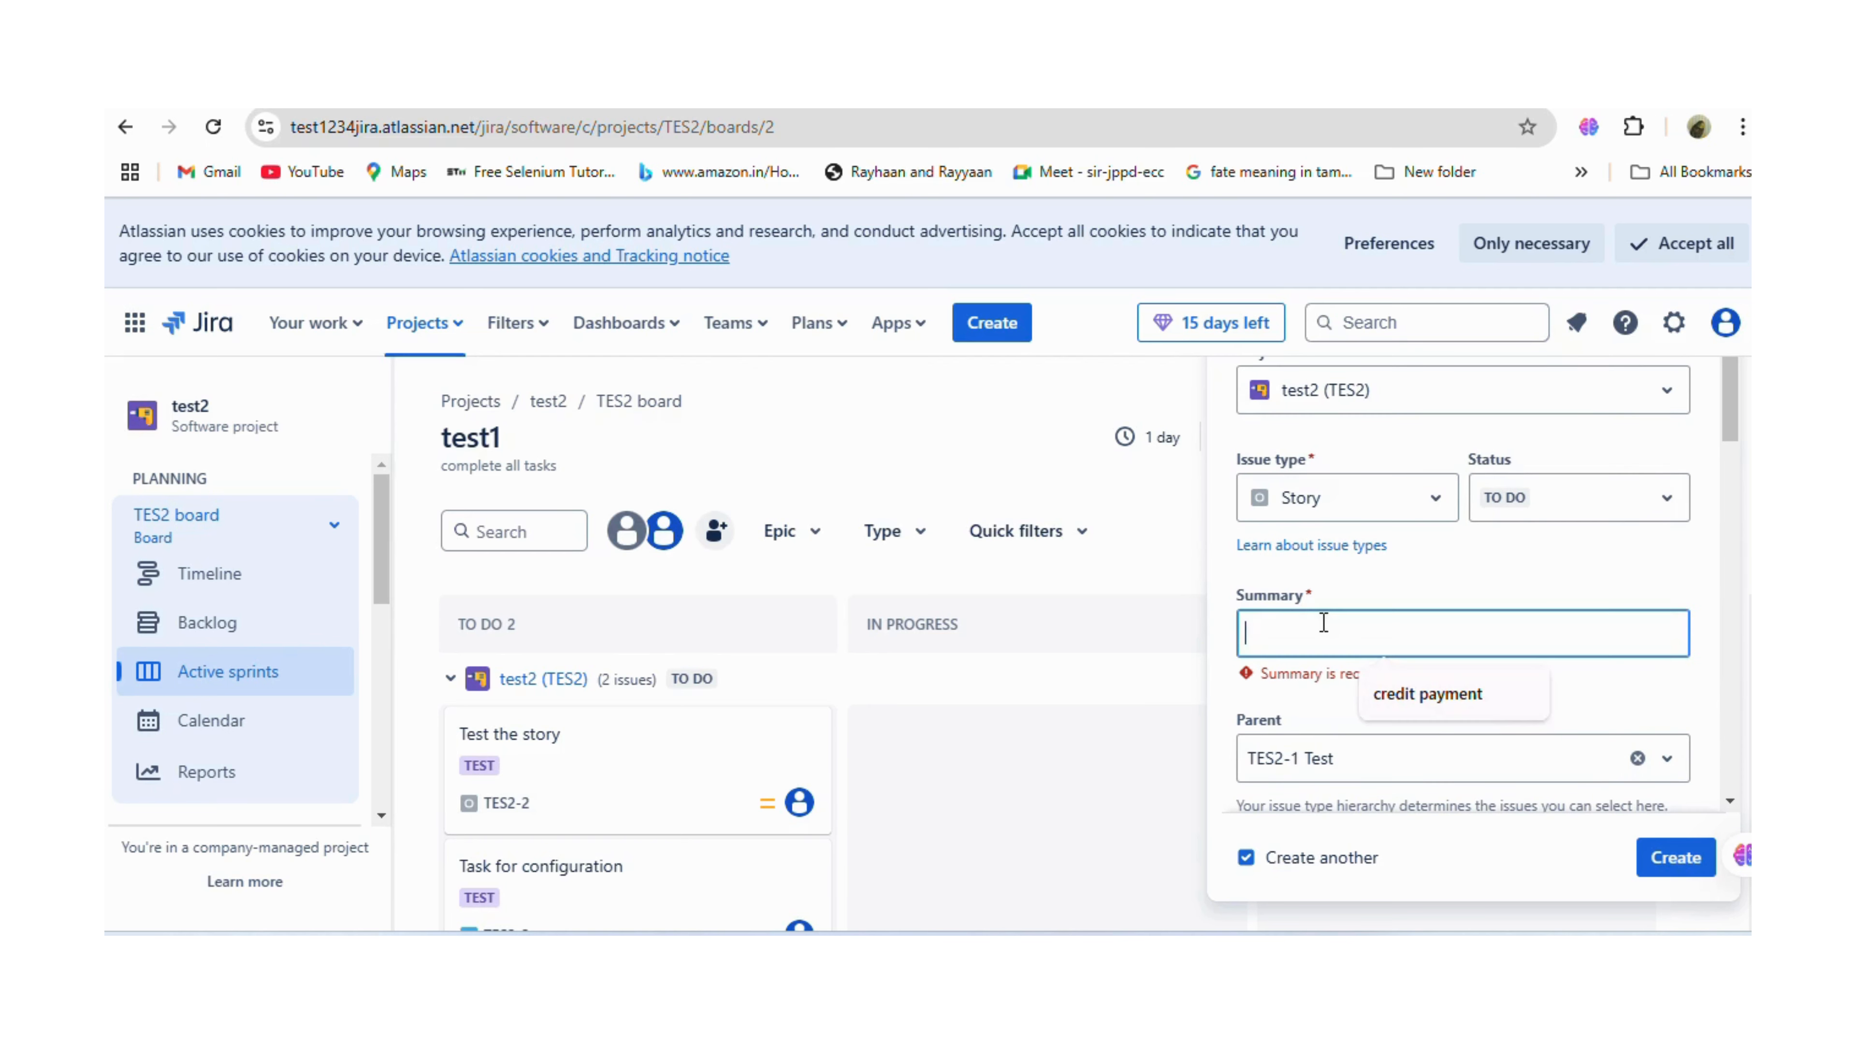
pyautogui.click(1454, 698)
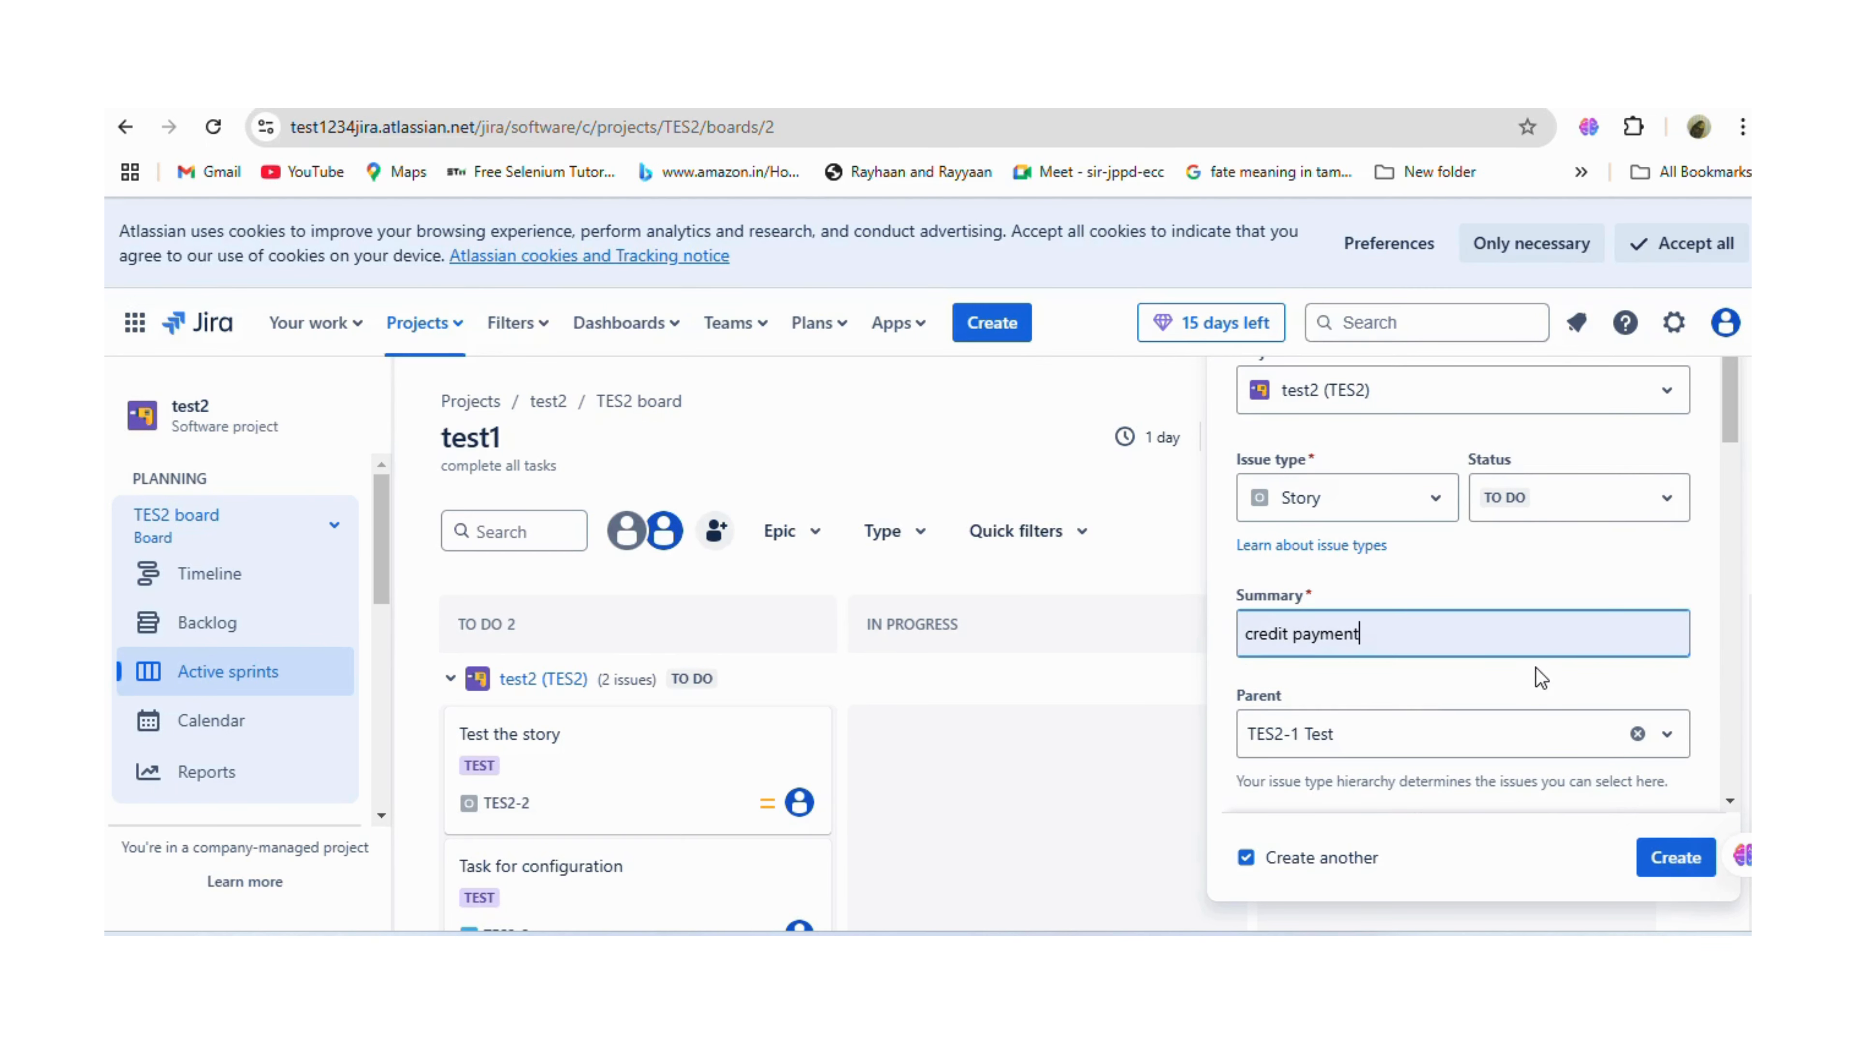
pyautogui.scroll(-10, 1535, 668)
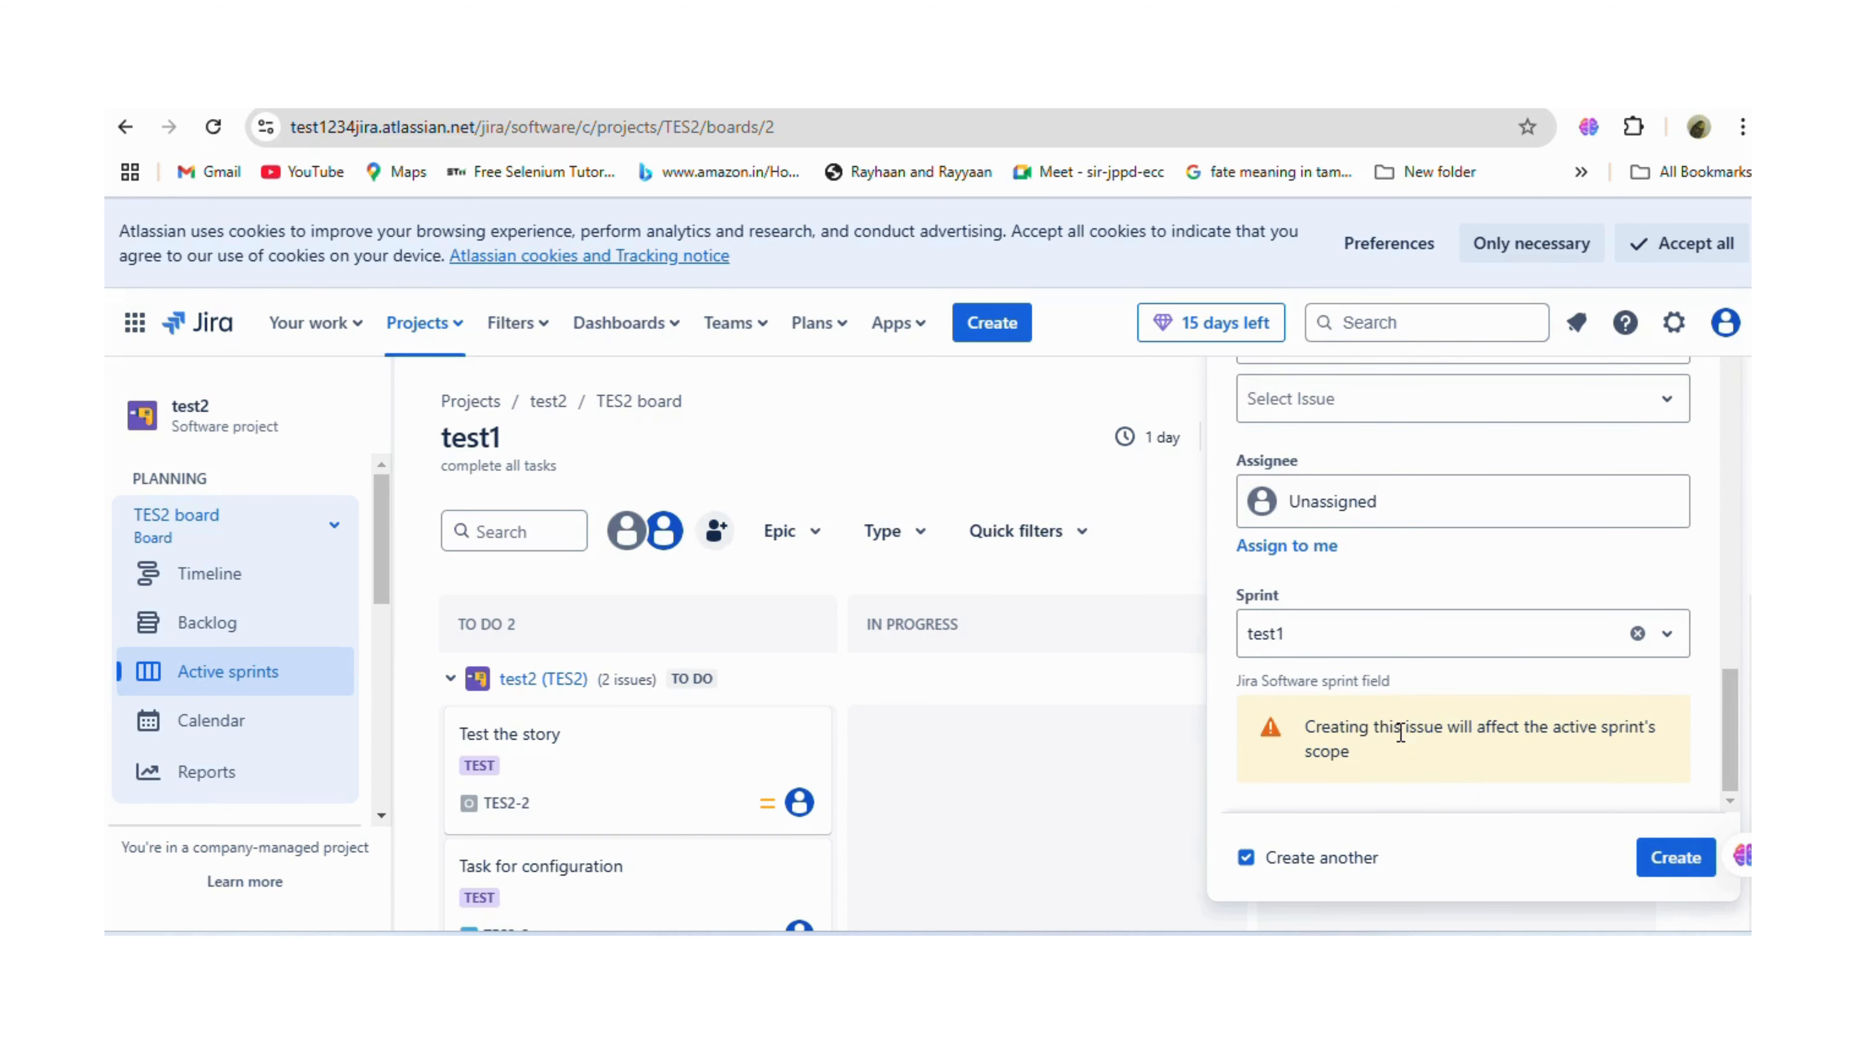
pyautogui.click(1674, 855)
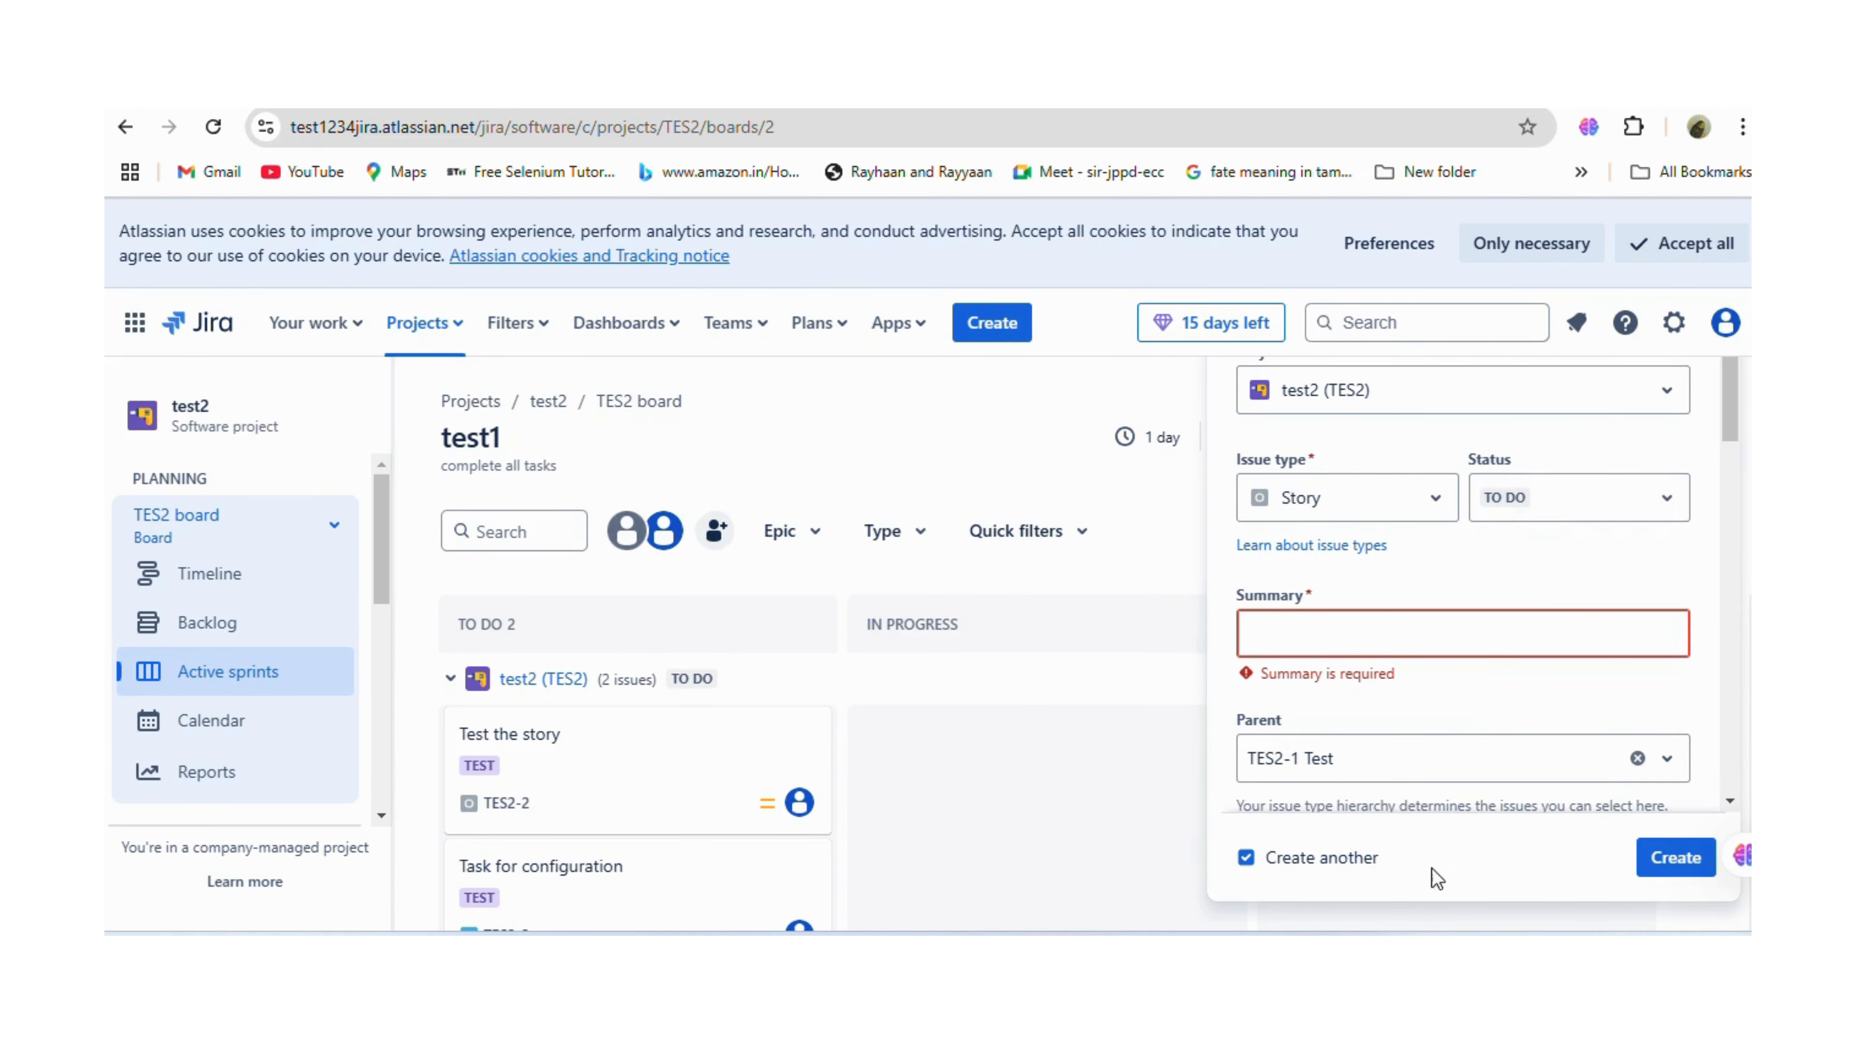
# Disable the Create another option and create a third story with the summary "credit payment1".
pyautogui.click(1249, 858)
pyautogui.click(1393, 629)
pyautogui.click(1434, 690)
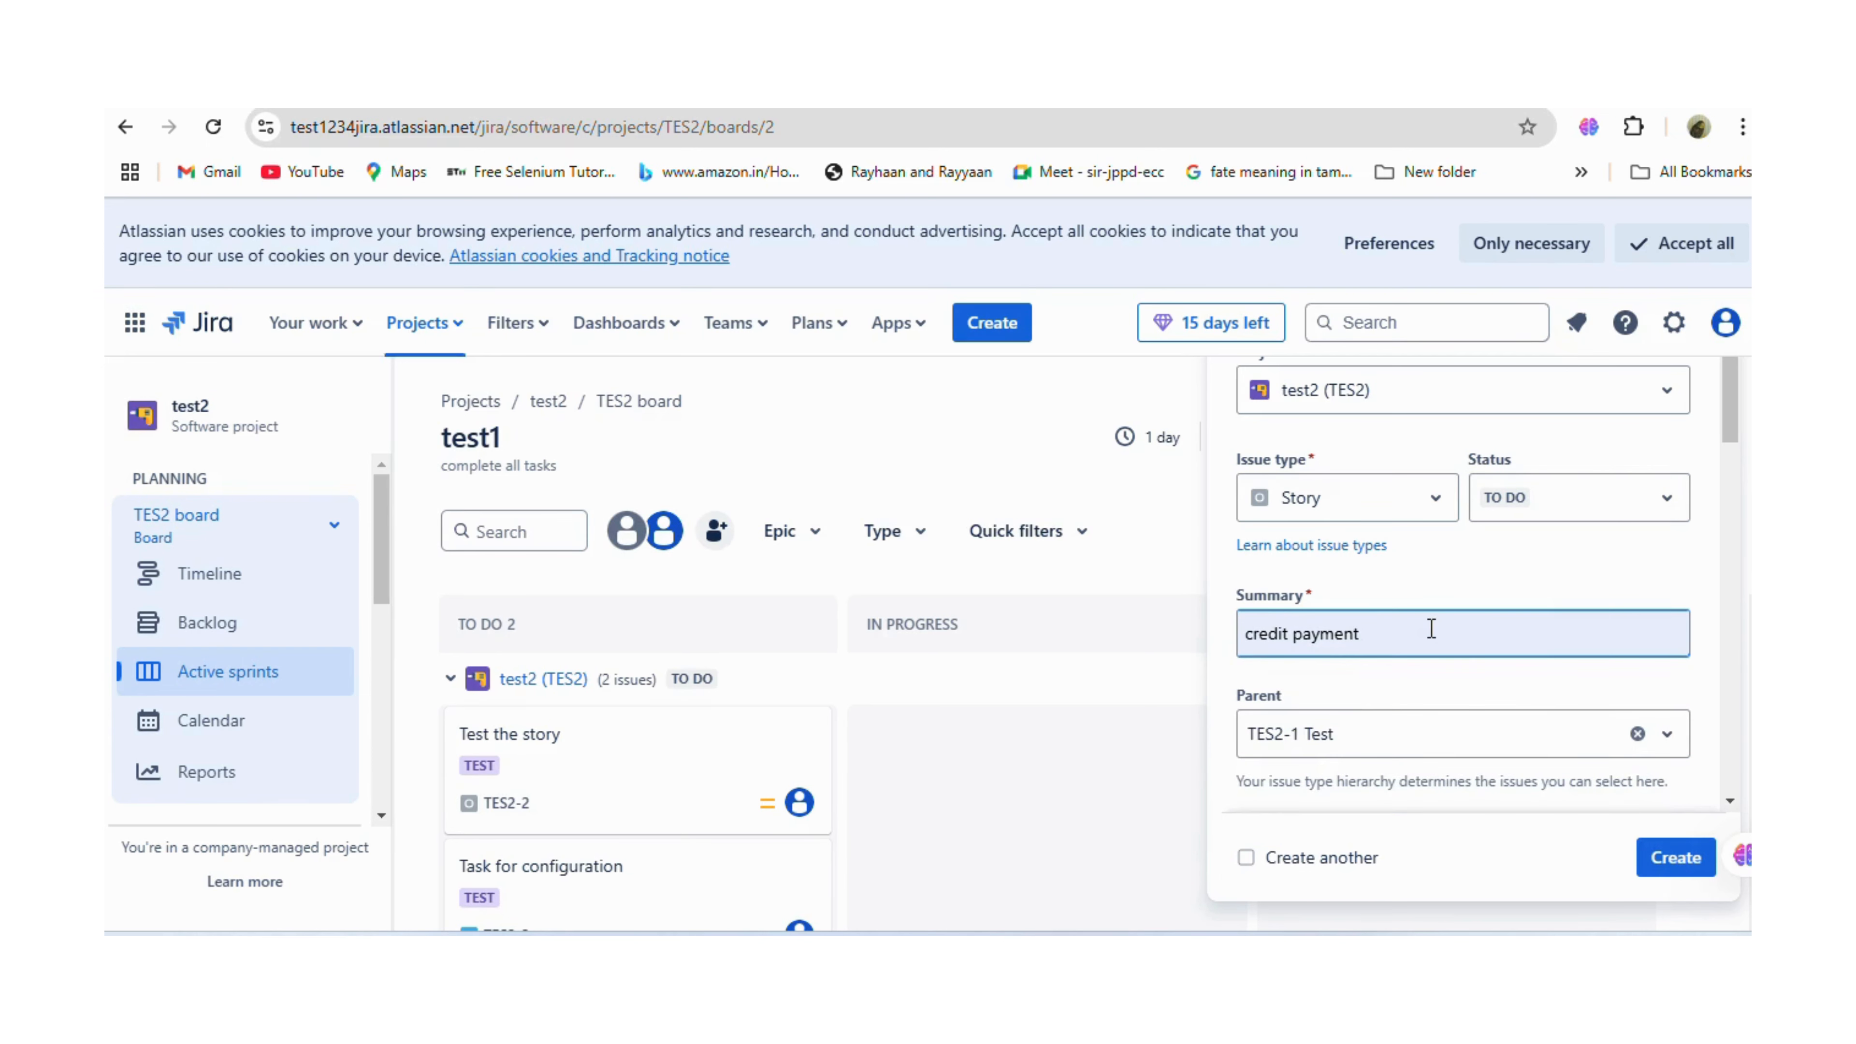
pyautogui.write('1')
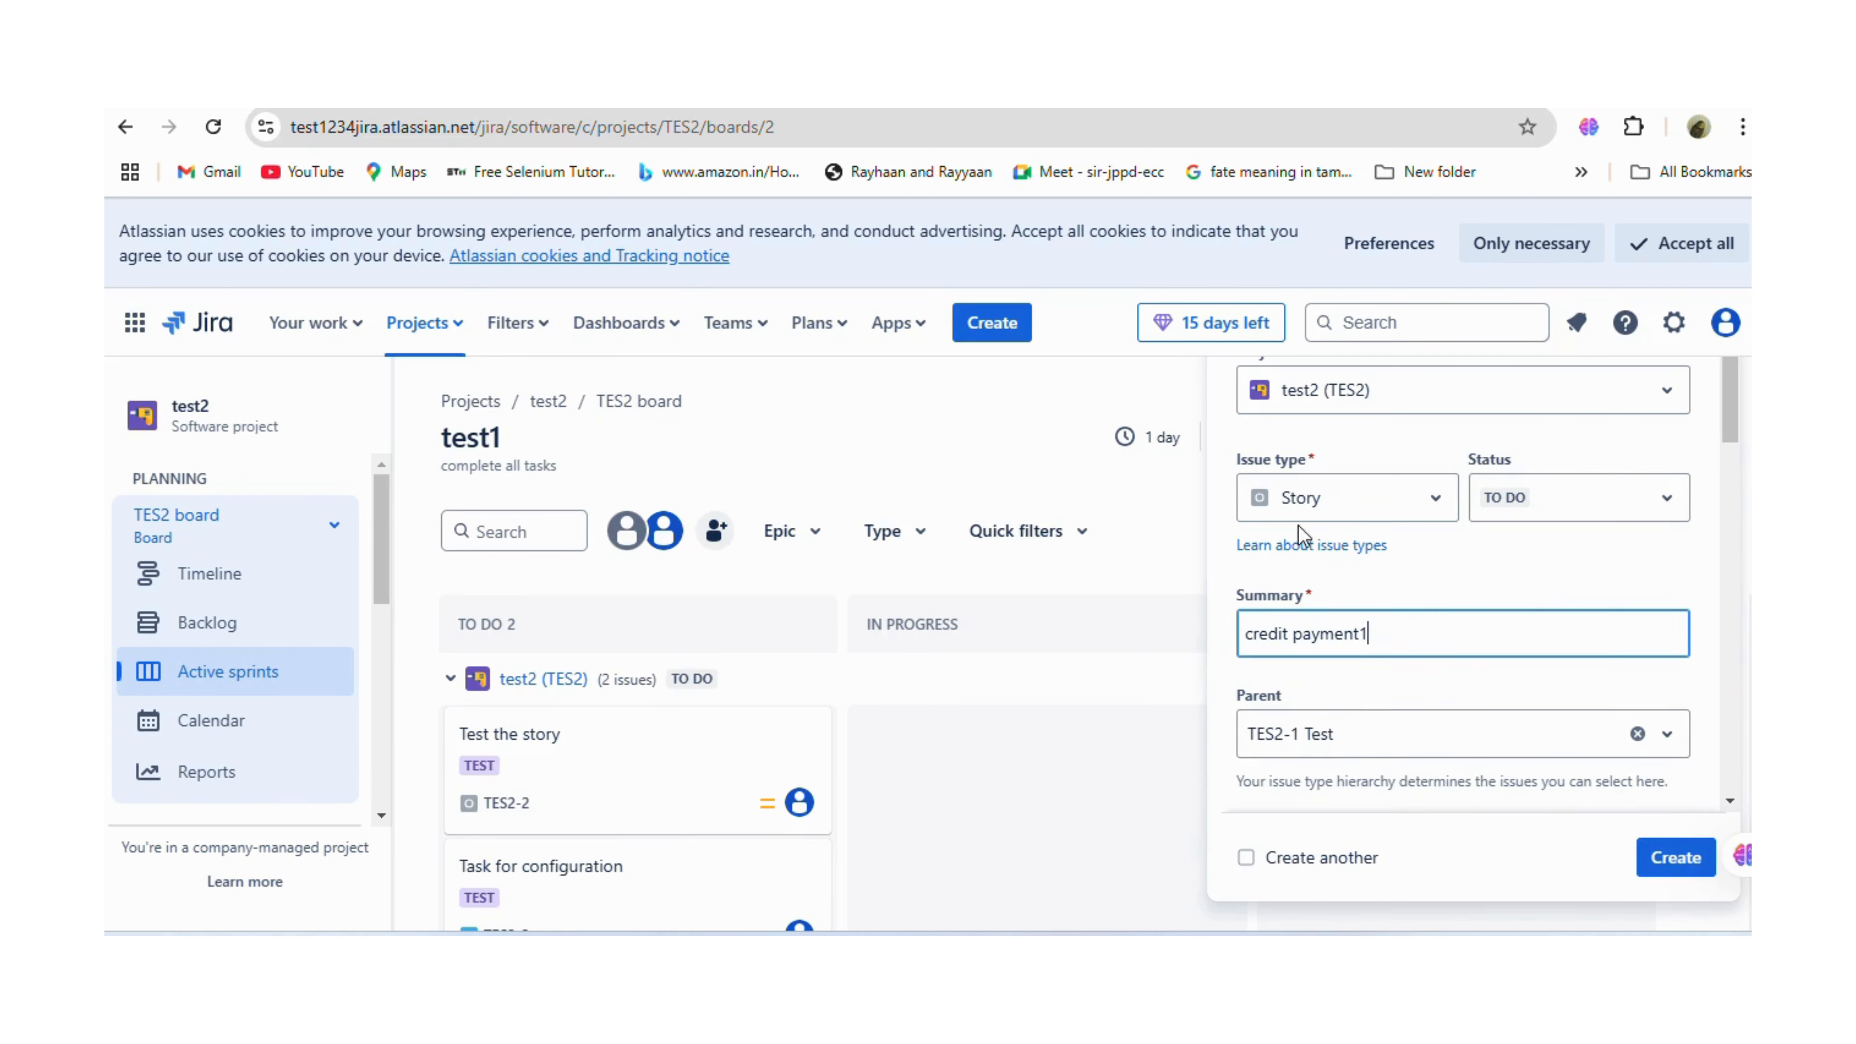
pyautogui.scroll(-3, 1607, 796)
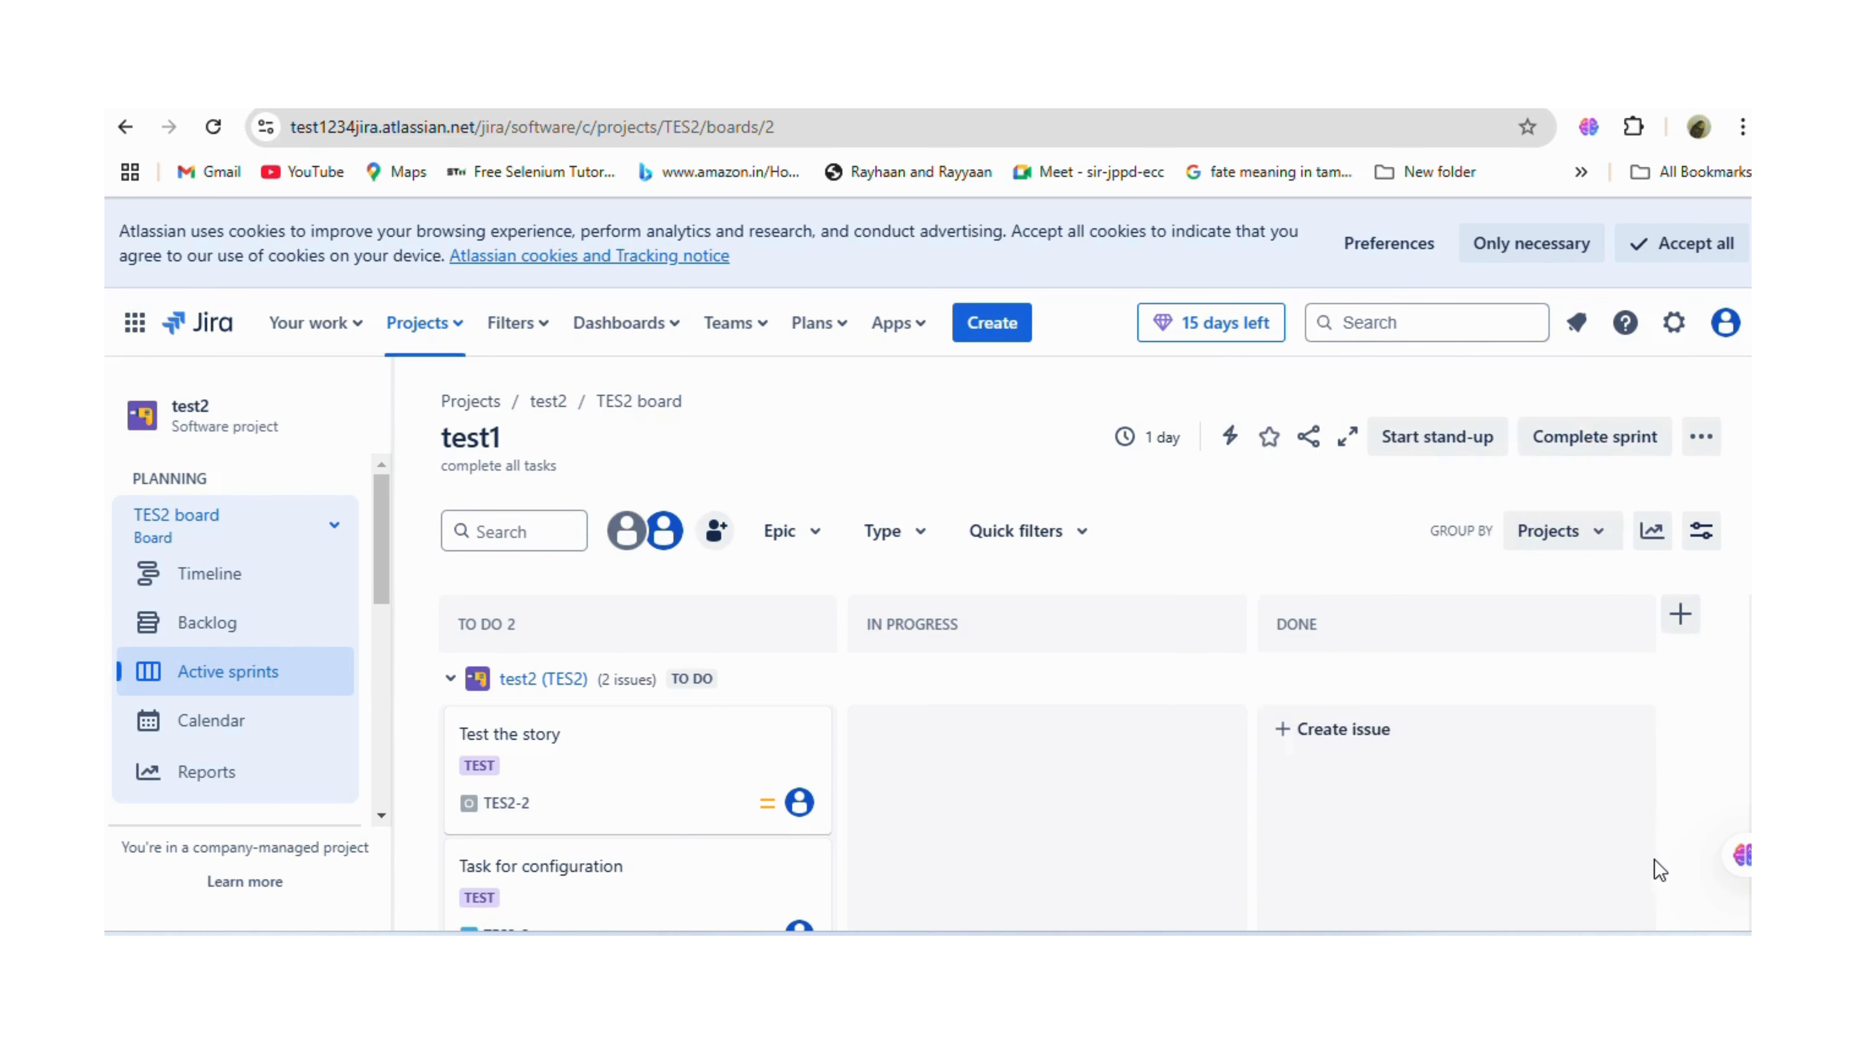
# Dismiss the issue creation notification and look through the new story cards in the active sprint's To Do column.
pyautogui.scroll(-3, 865, 703)
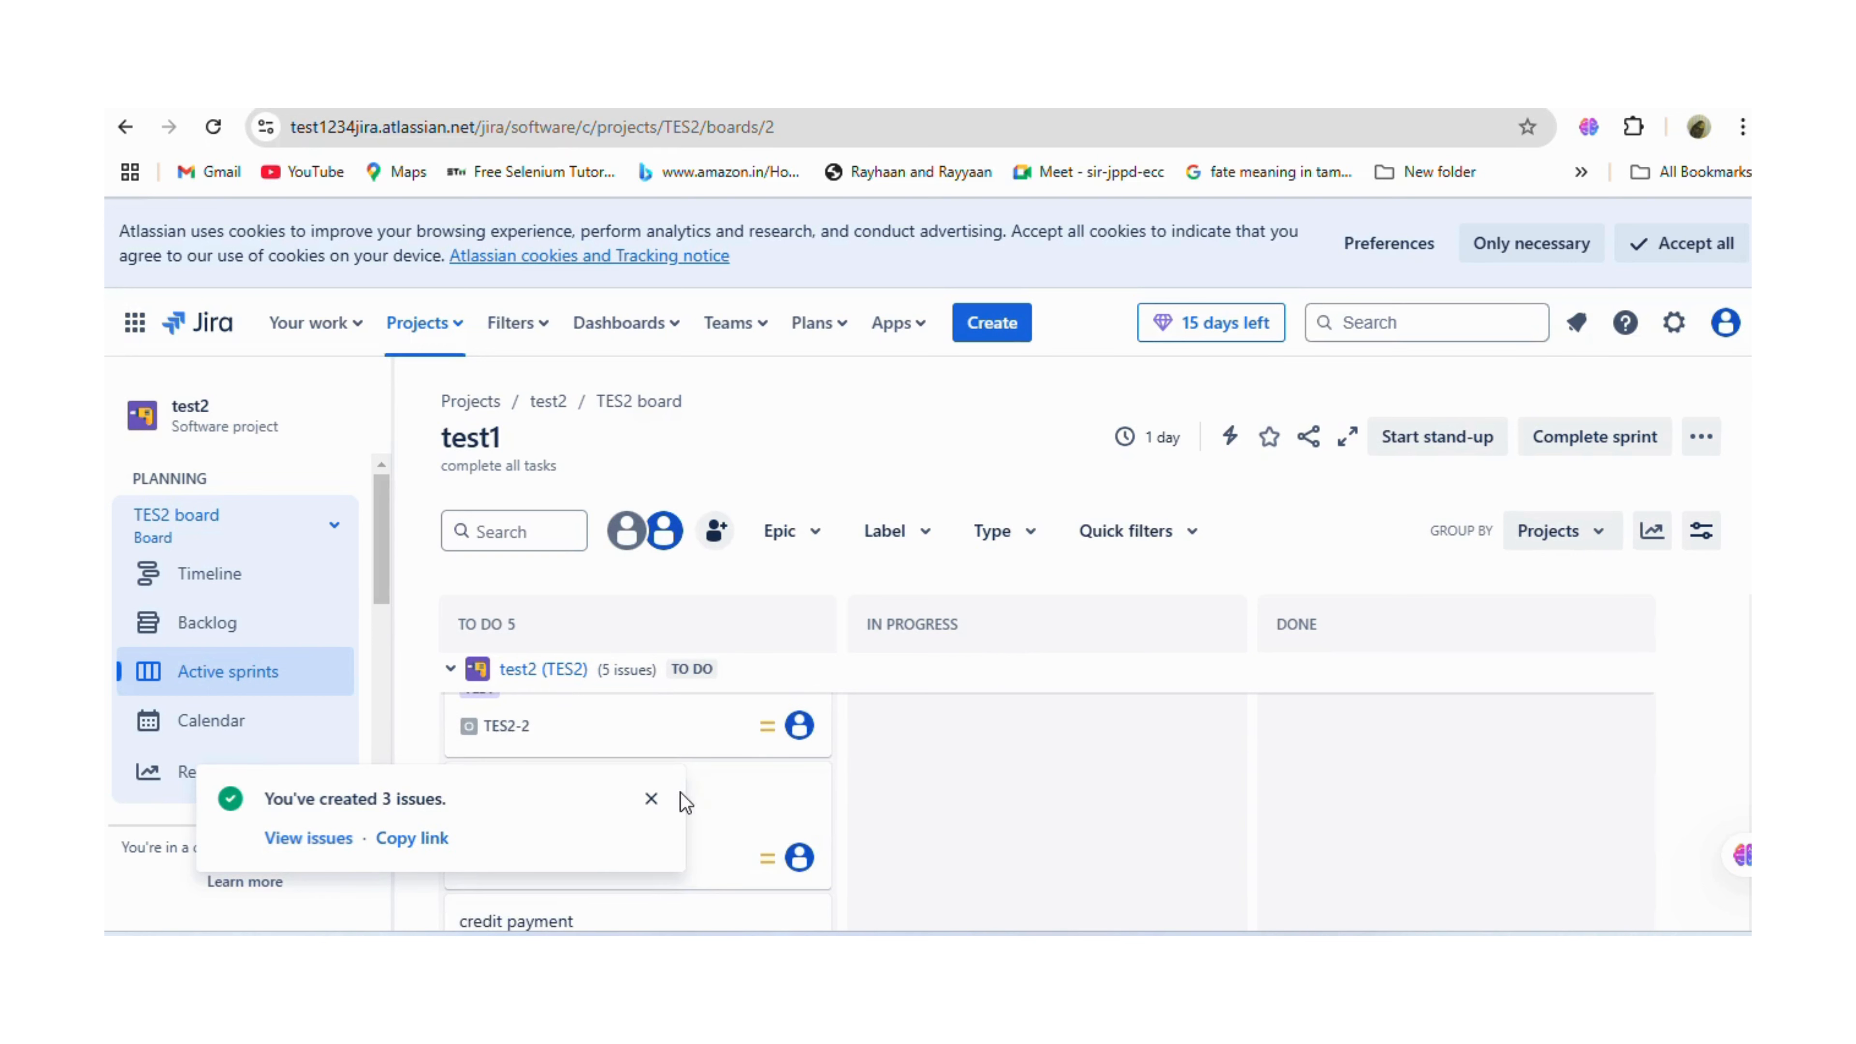
pyautogui.click(214, 676)
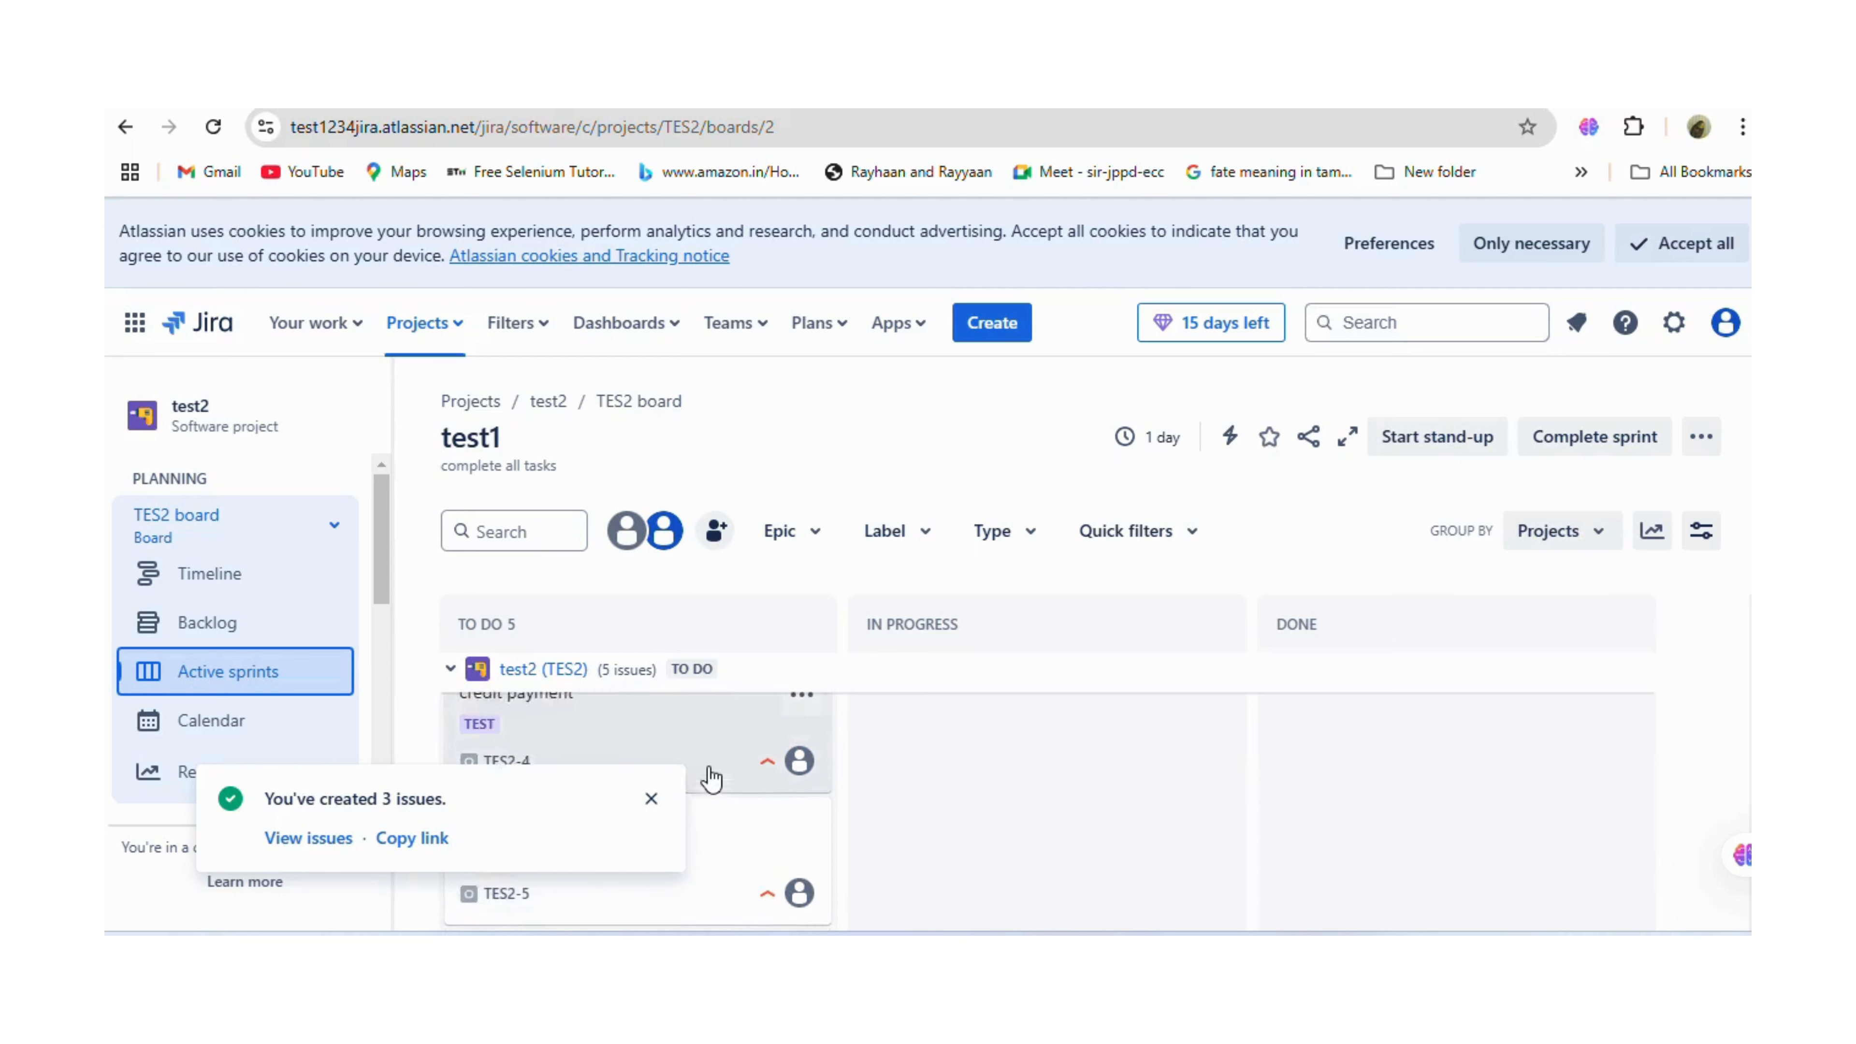
pyautogui.click(651, 800)
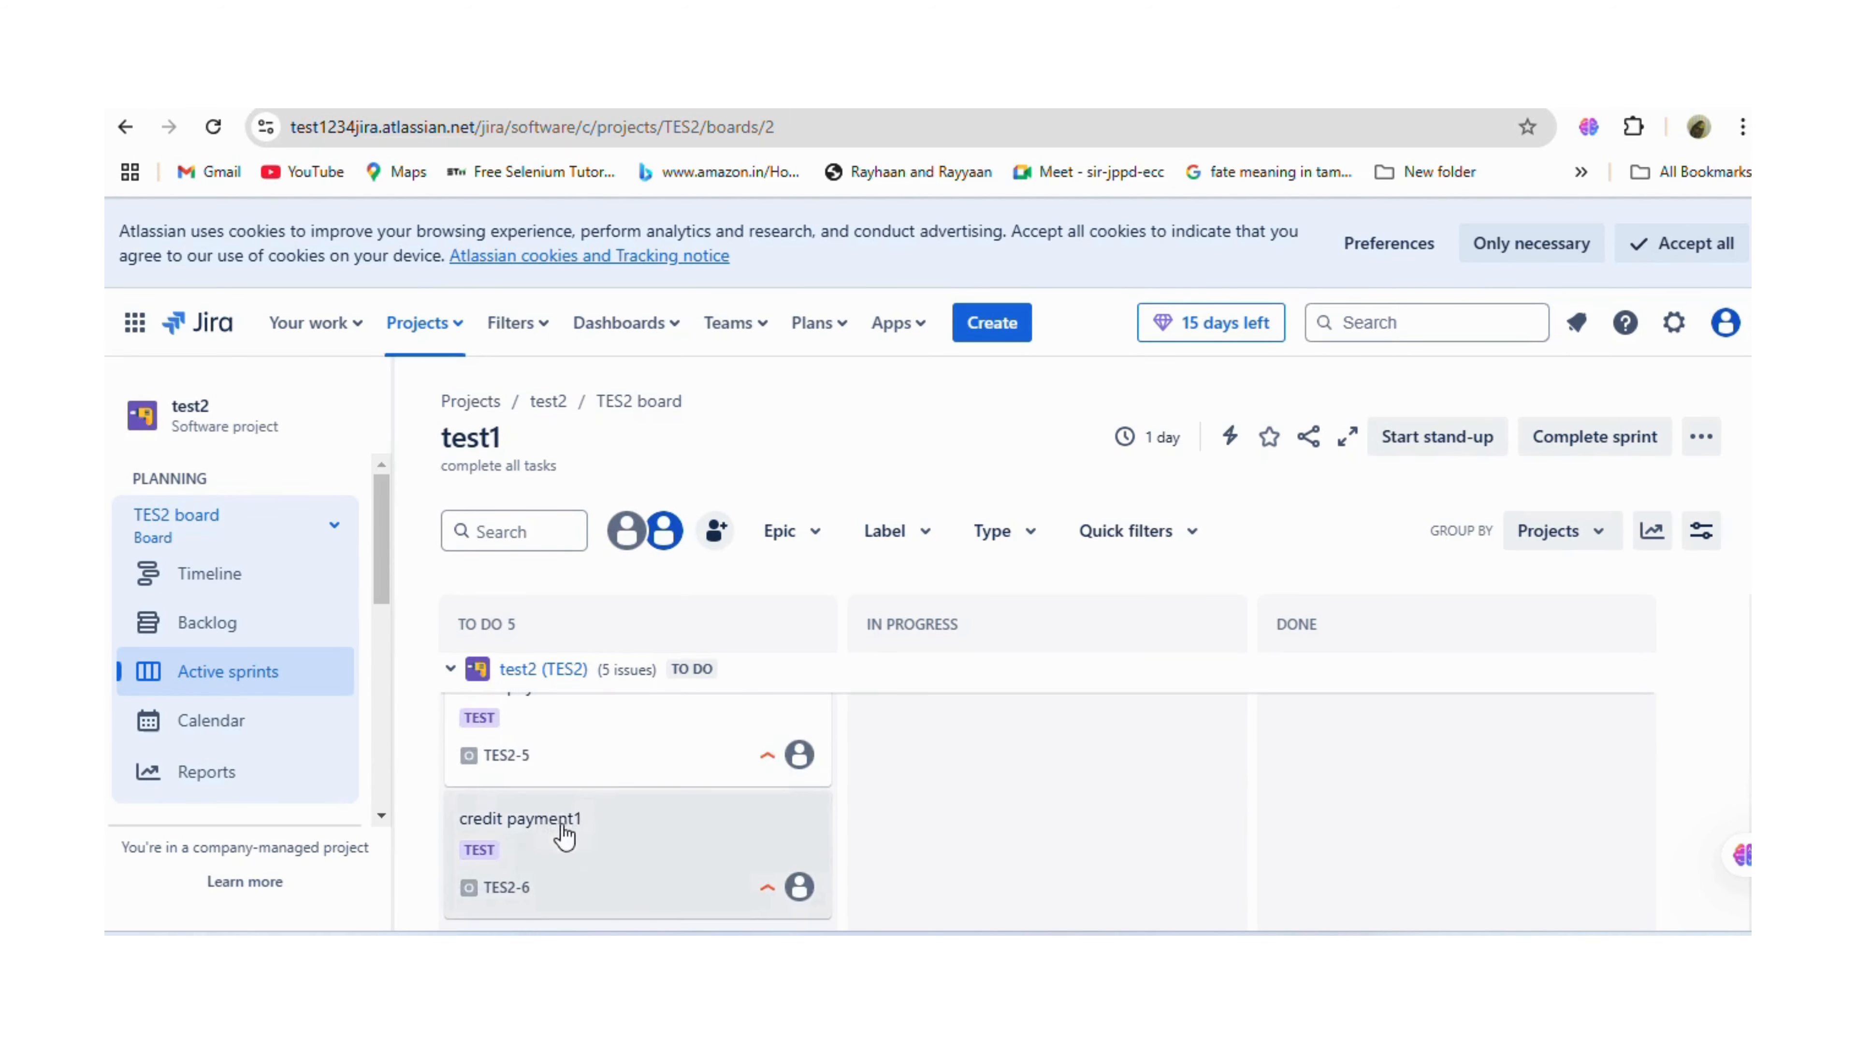
pyautogui.scroll(-2, 585, 819)
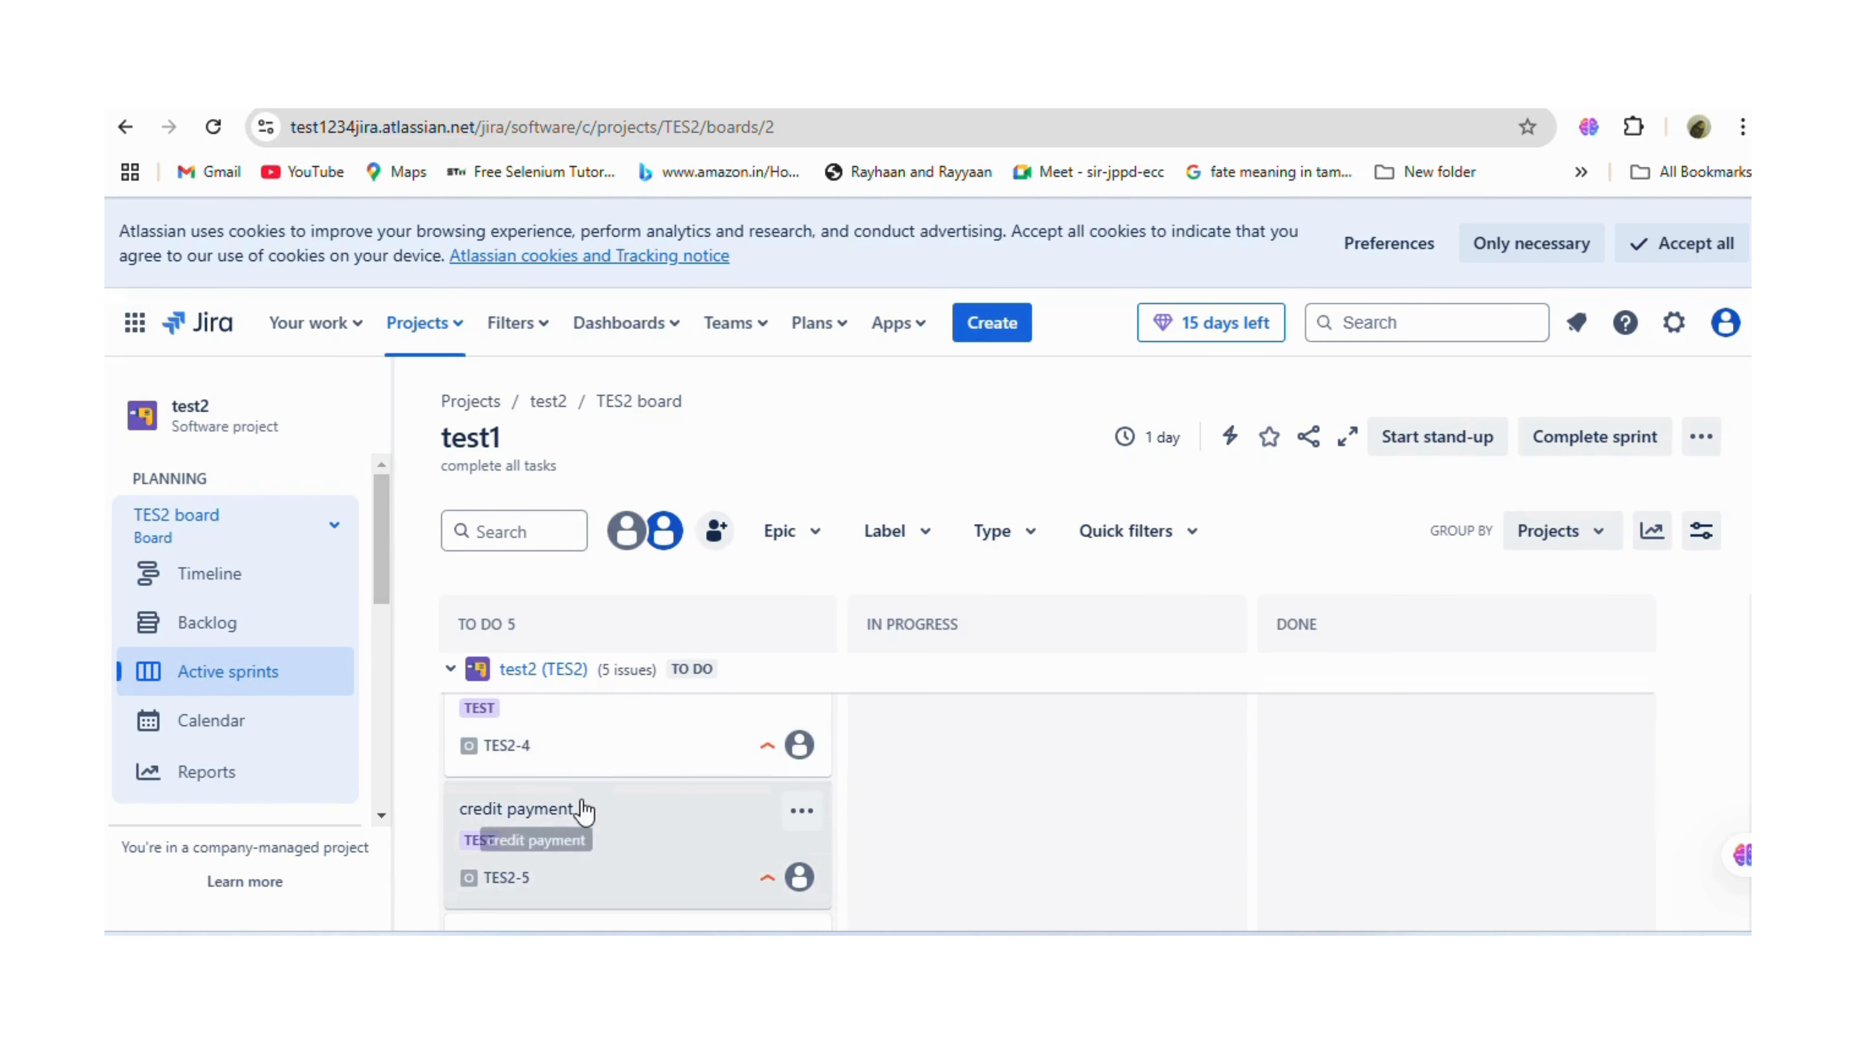
pyautogui.scroll(2, 586, 817)
pyautogui.scroll(-2, 589, 826)
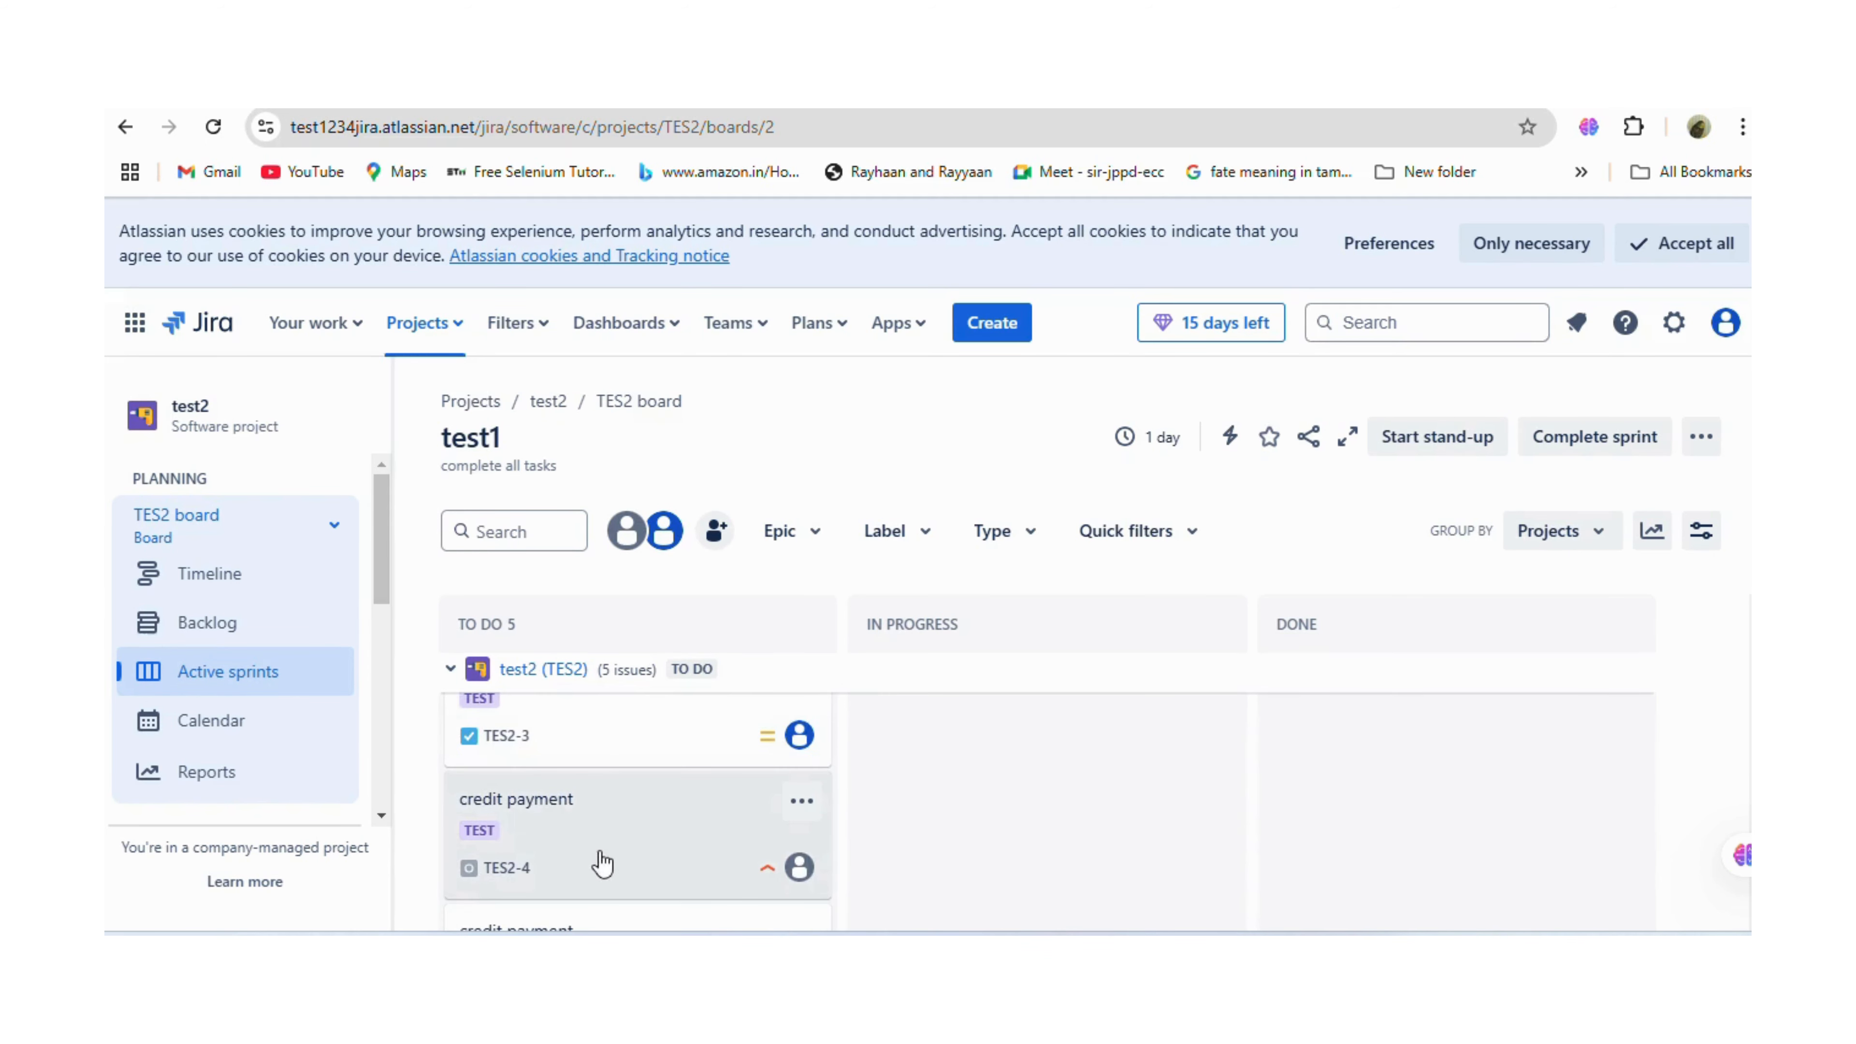
# Open the "credit payment" story TES2-4 from the board and review its description, linked issues and activity section.
pyautogui.click(547, 808)
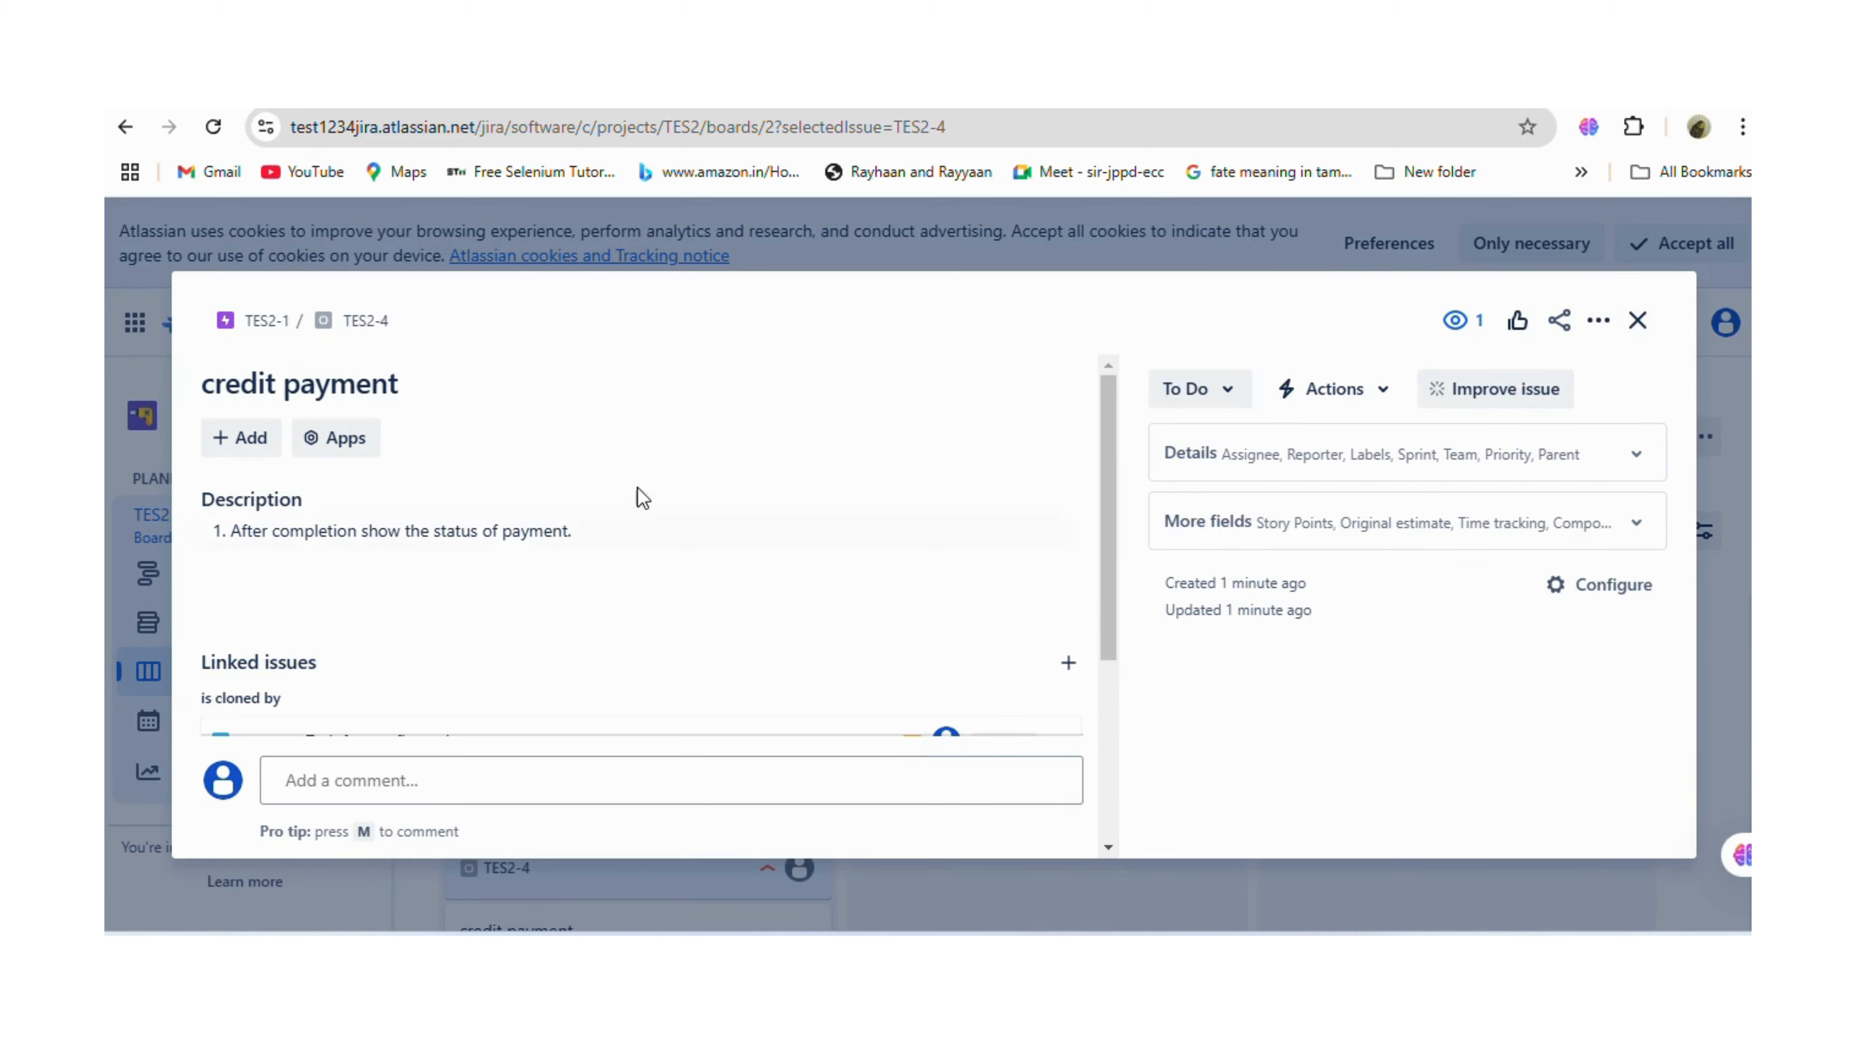
pyautogui.scroll(-3, 588, 552)
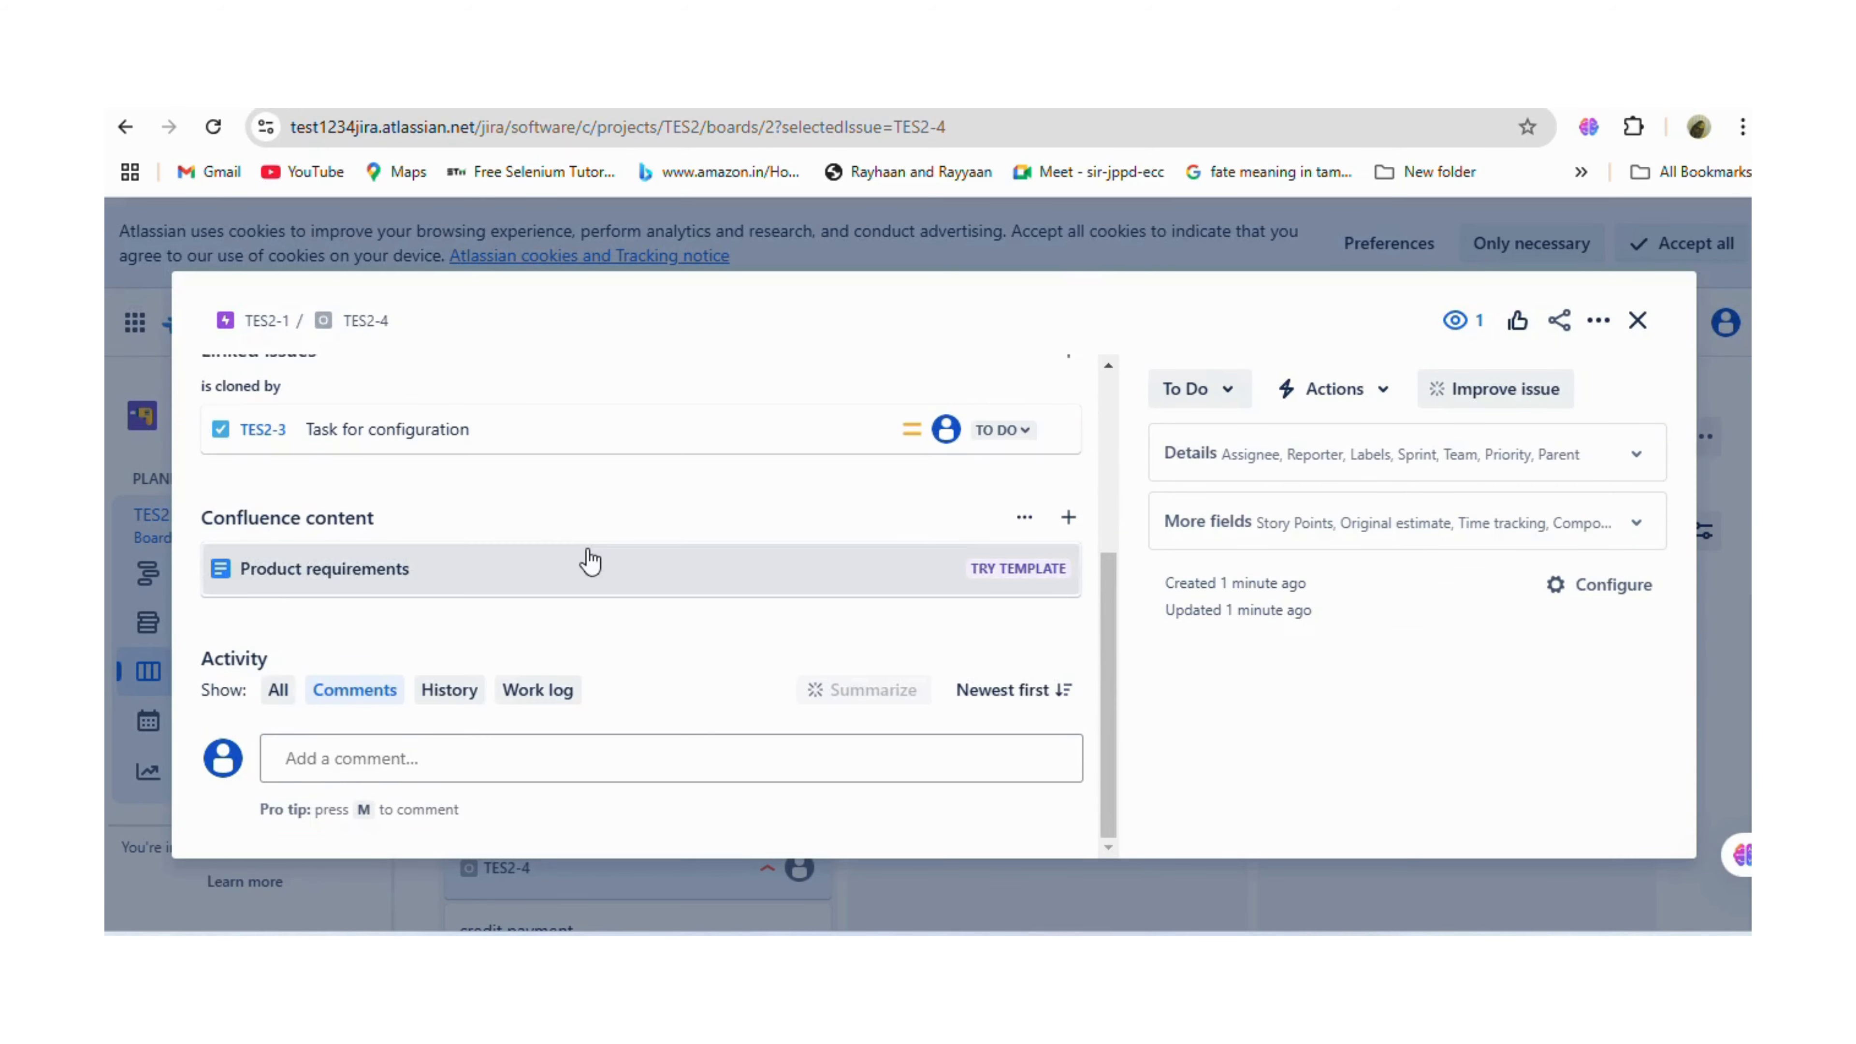
pyautogui.scroll(5, 591, 561)
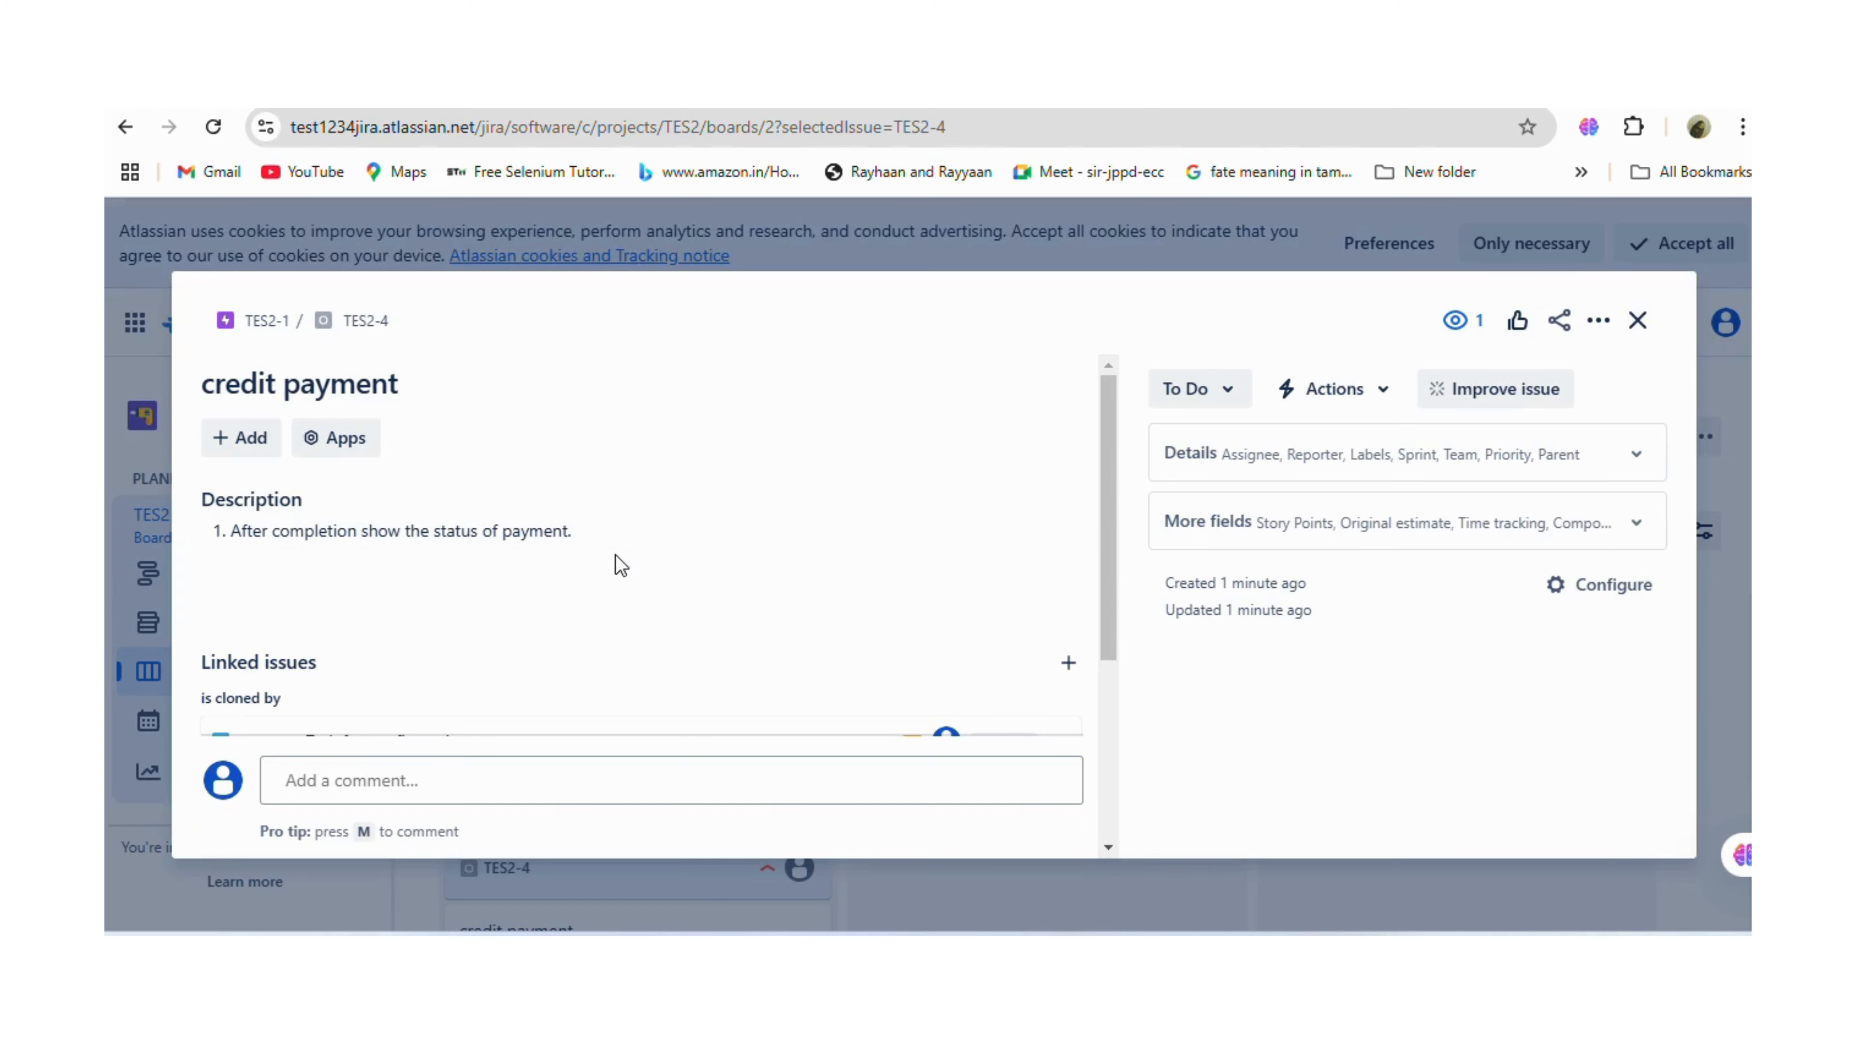